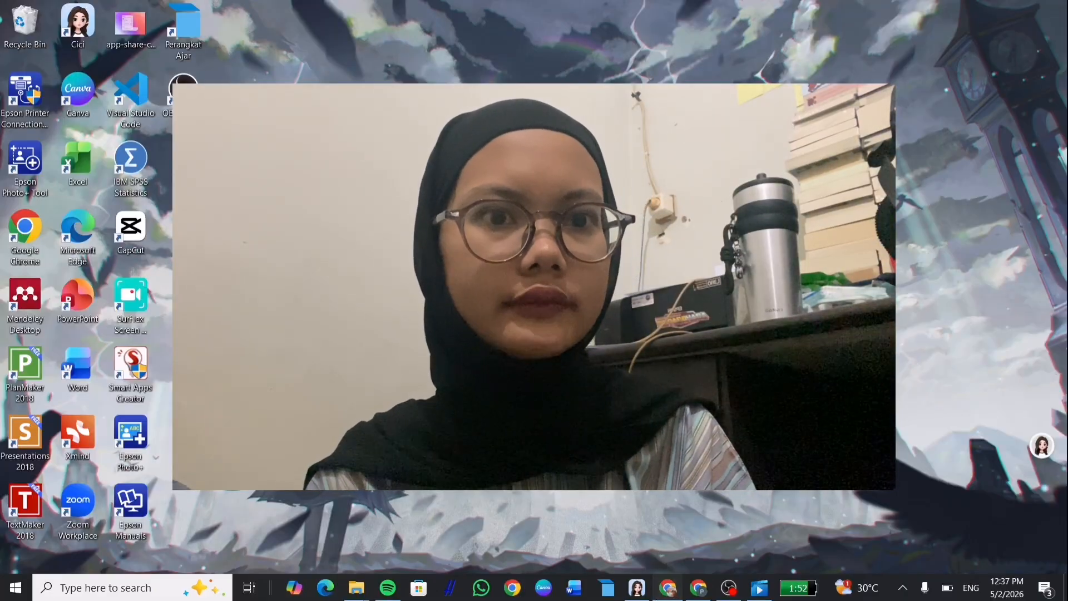
Bring the Chrome window with the Canva 'Rantai makanan' design to the front.
left_click(666, 576)
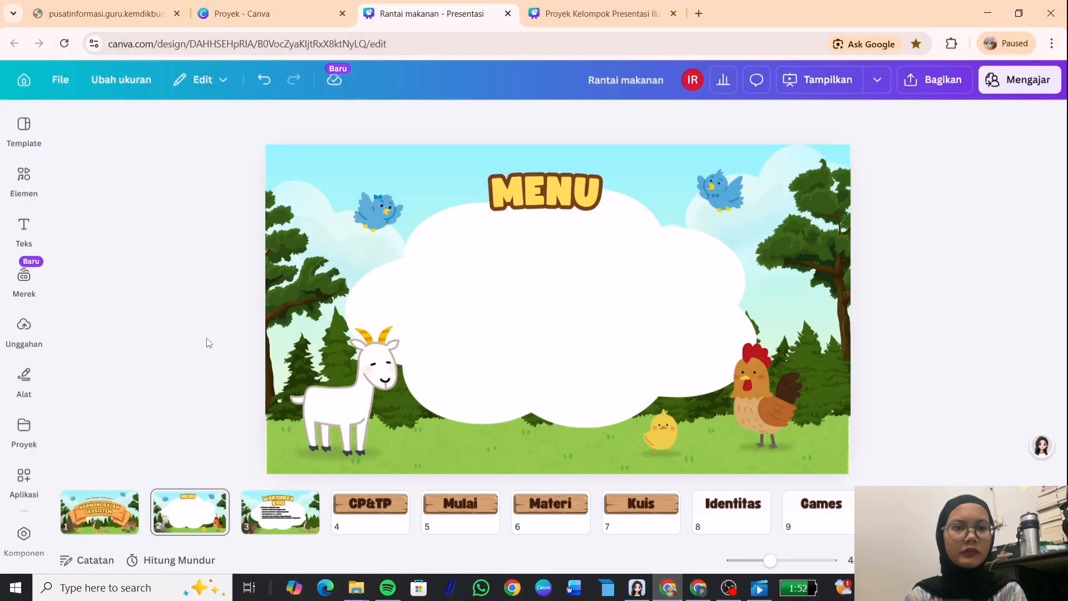
Page from the Harmoni Dalam Ekosistem cover through MENU, Waktunya Kuis, Mulai, Games and Capaian Pembelajaran slides.
left_click(106, 503)
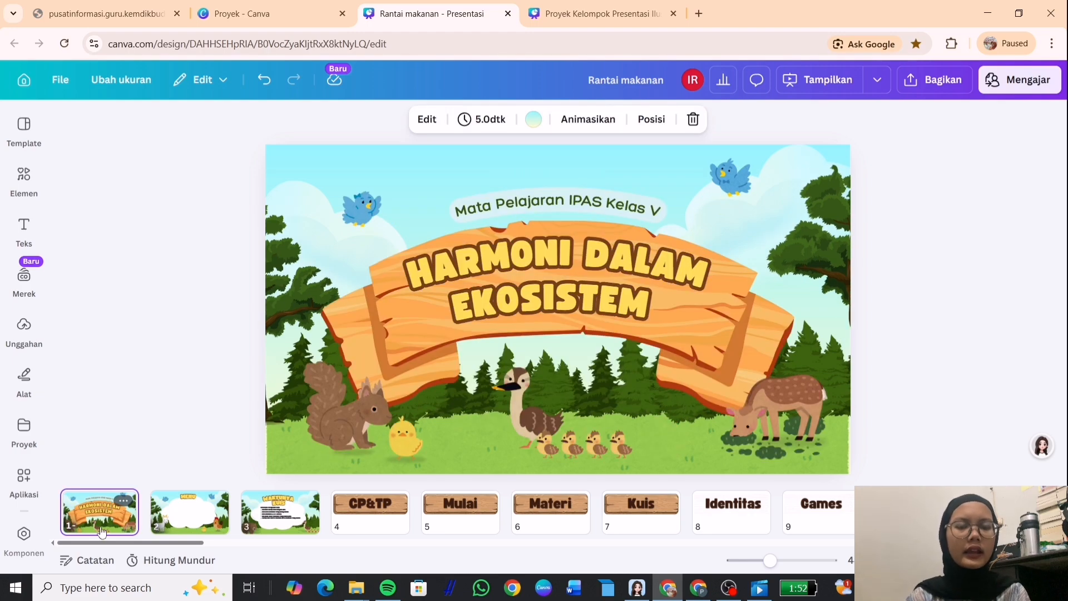
key("Right")
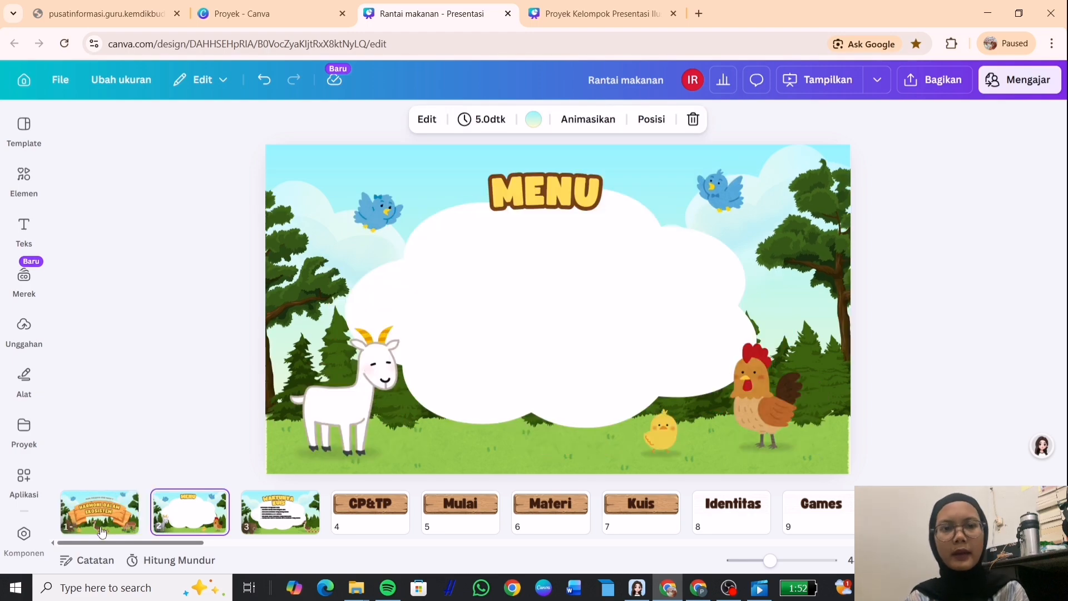
key("Right")
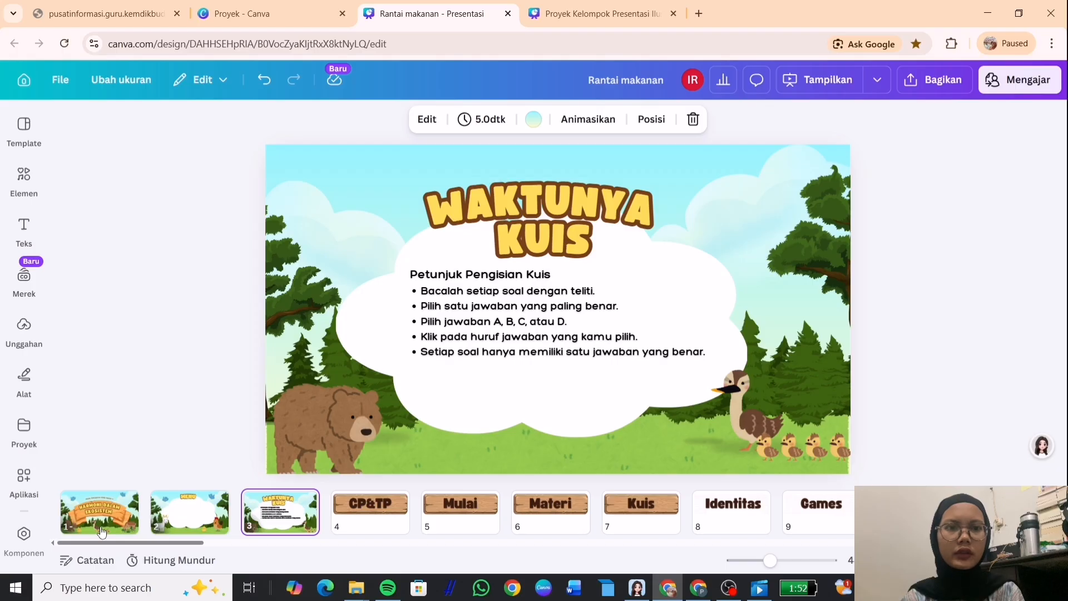
key("Right")
key("Right")
key("Right")
key("Right")
key("Right")
key("Right")
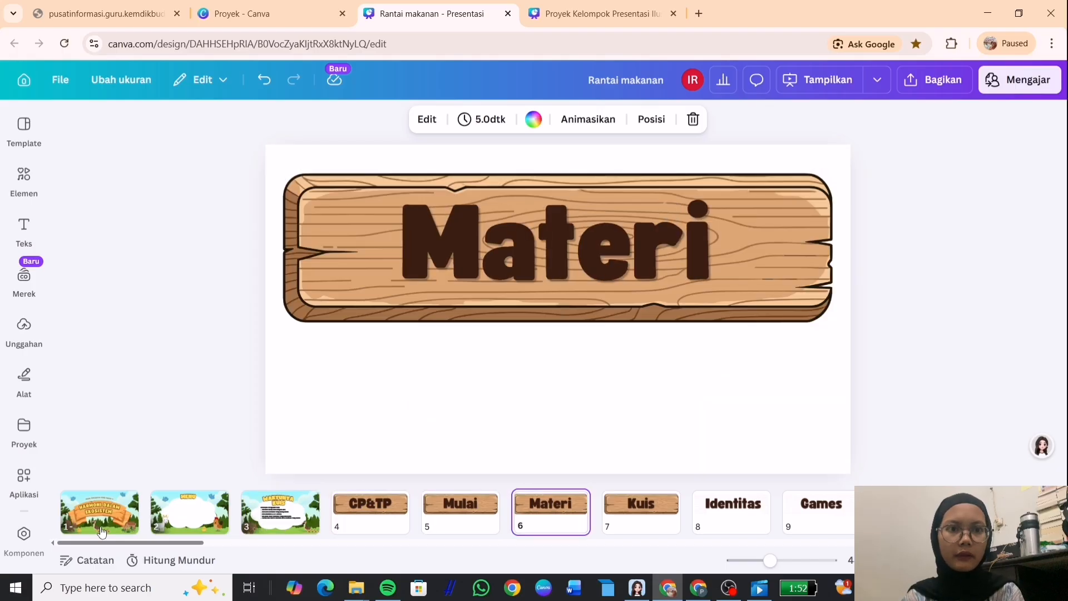
key("Right")
key("Right")
key("Right")
key("Right")
key("Right")
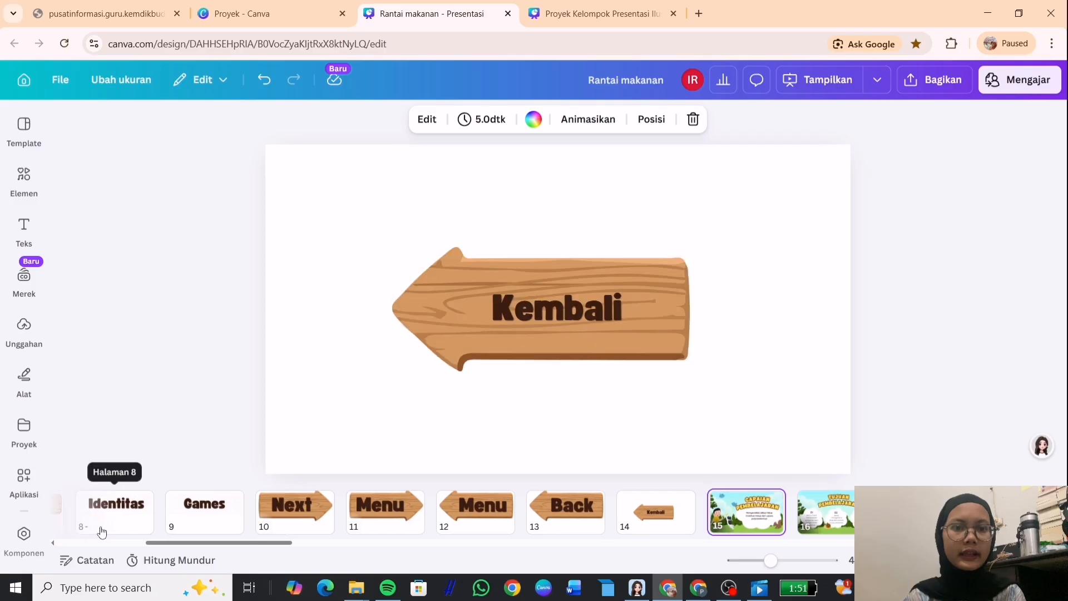
key("Right")
Continue through the definition, components, detritus, parasitic and saprophyte food-chain slides.
key("Right")
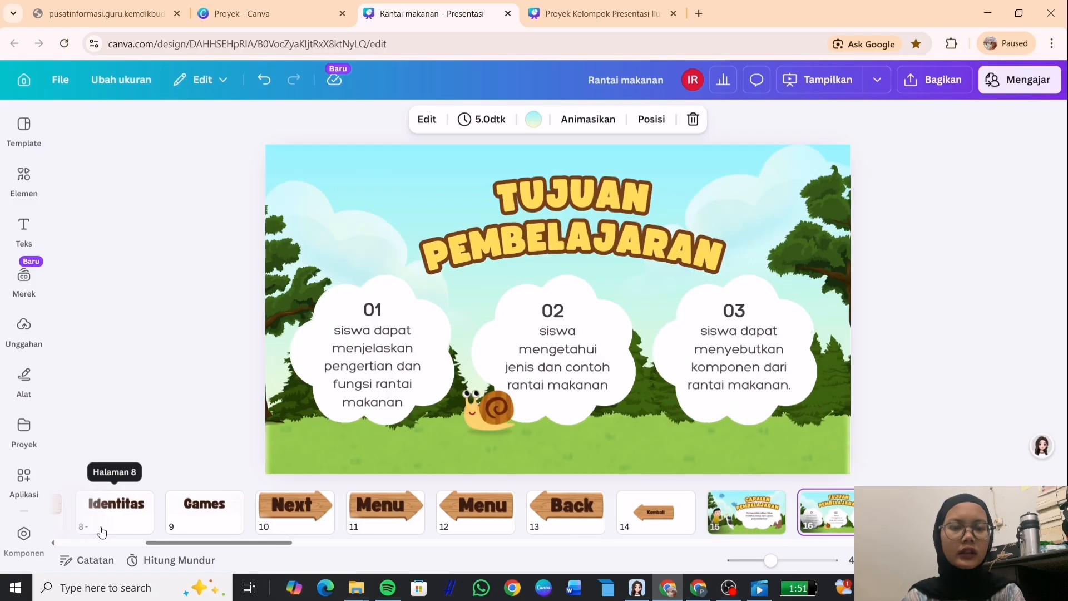
key("Right")
key("Right")
key("Right")
key("Right")
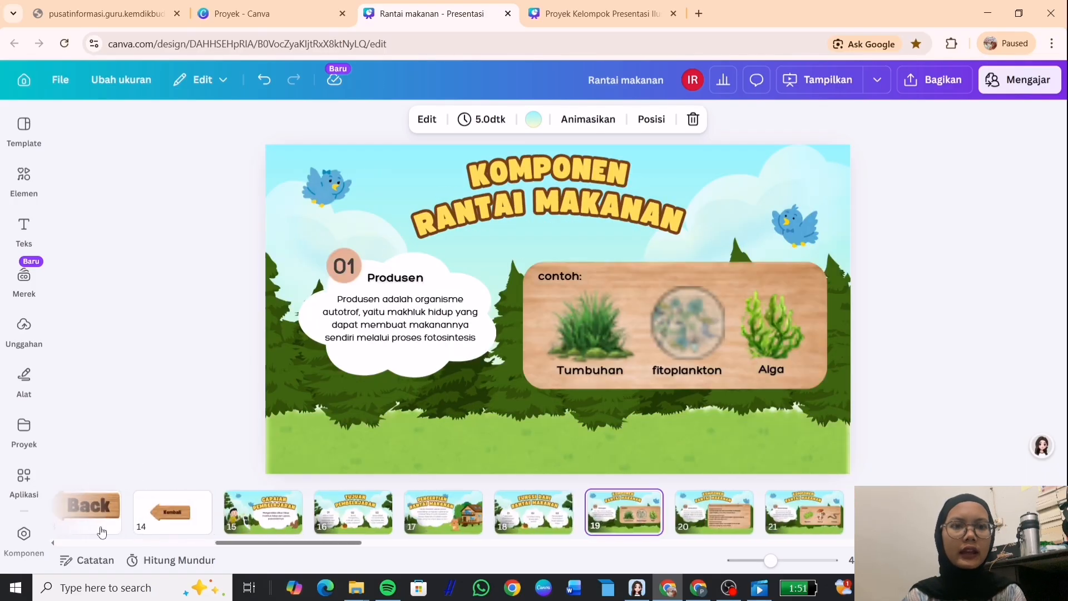
key("Right")
key("Right")
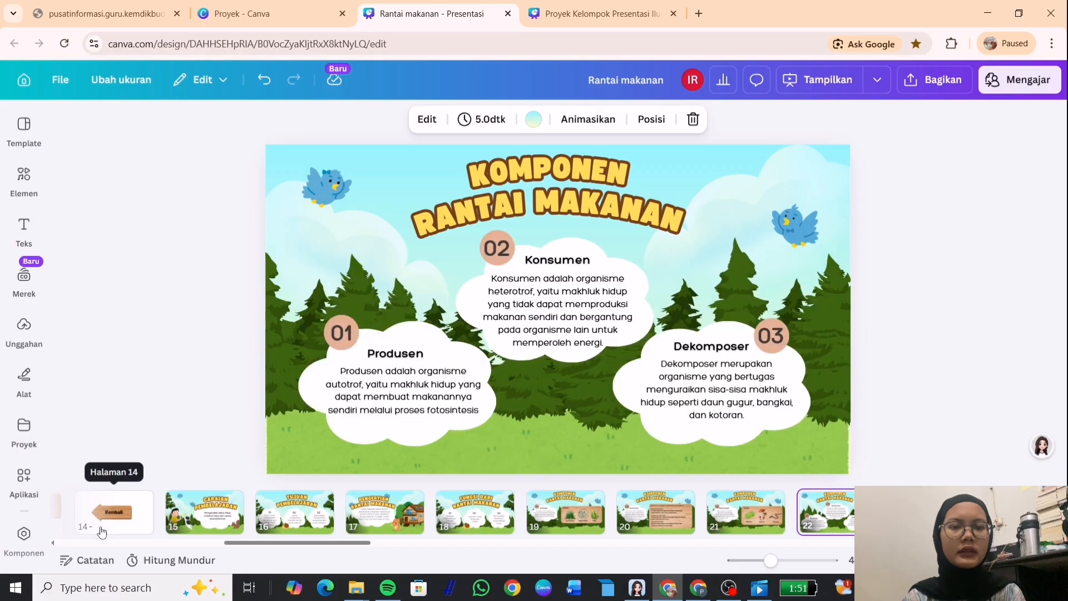
key("Right")
key("Right")
key("Right")
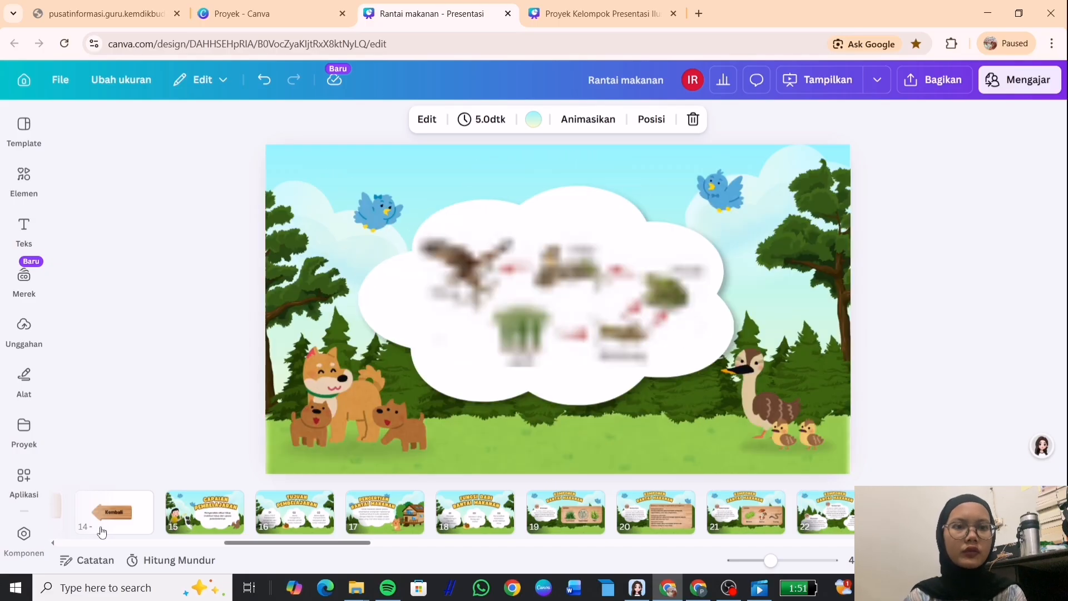
key("Right")
key("Right")
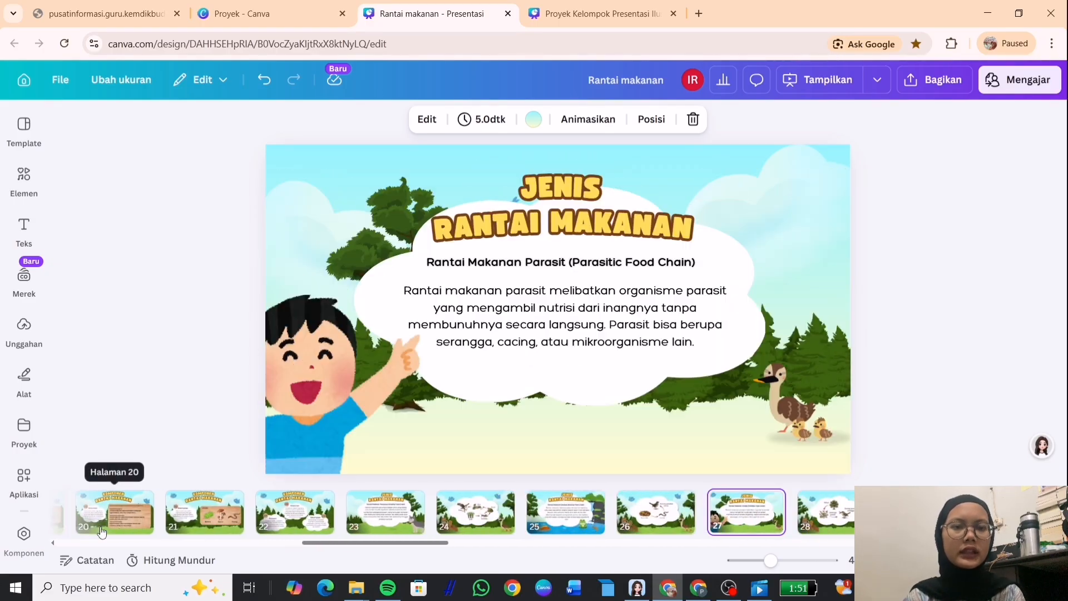
key("Right")
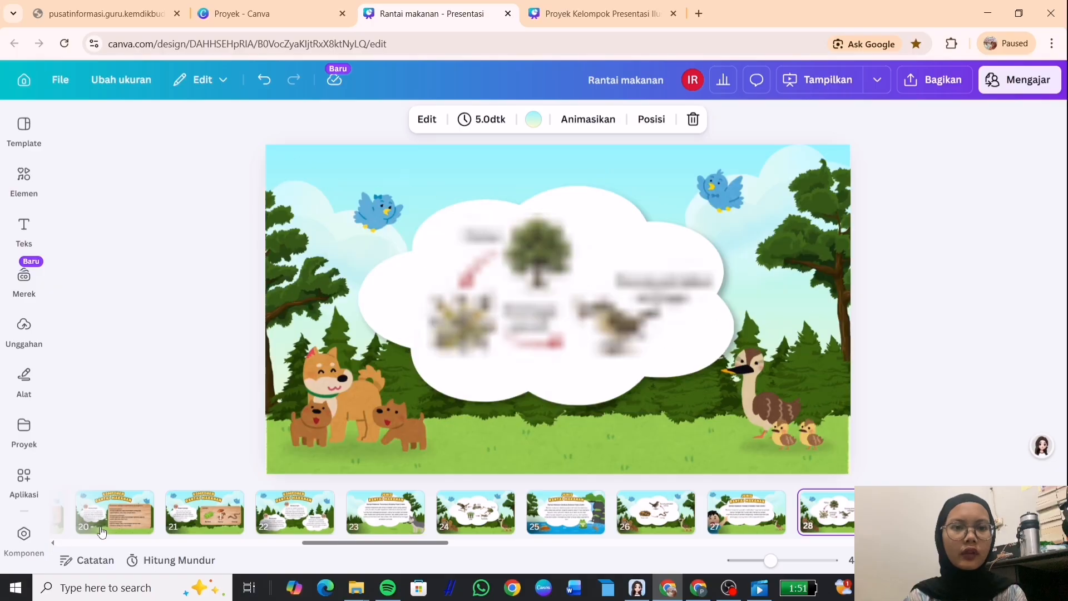
key("Right")
key("Right")
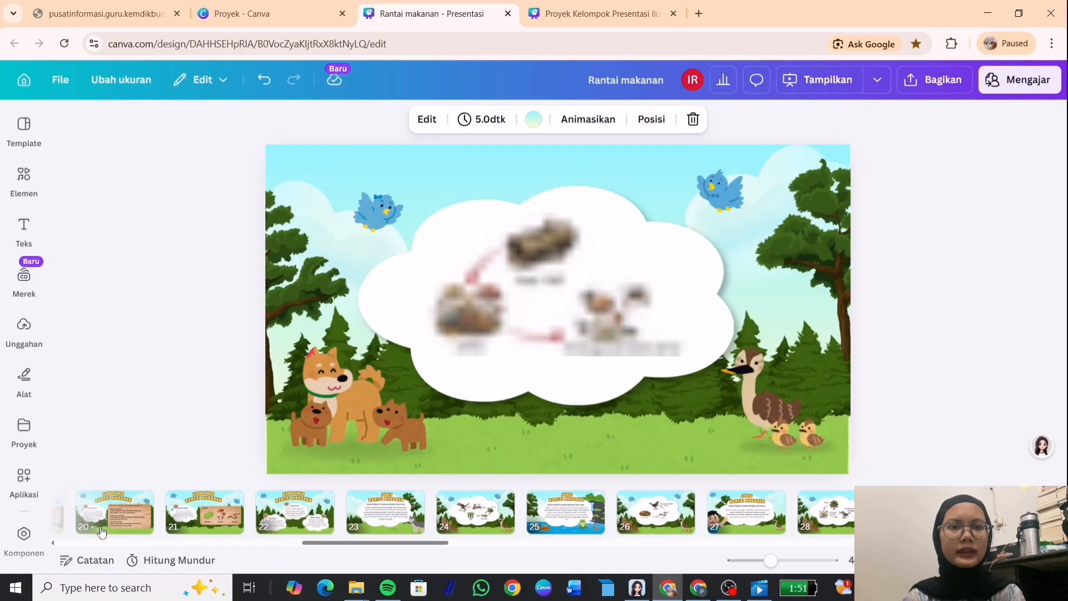
key("Right")
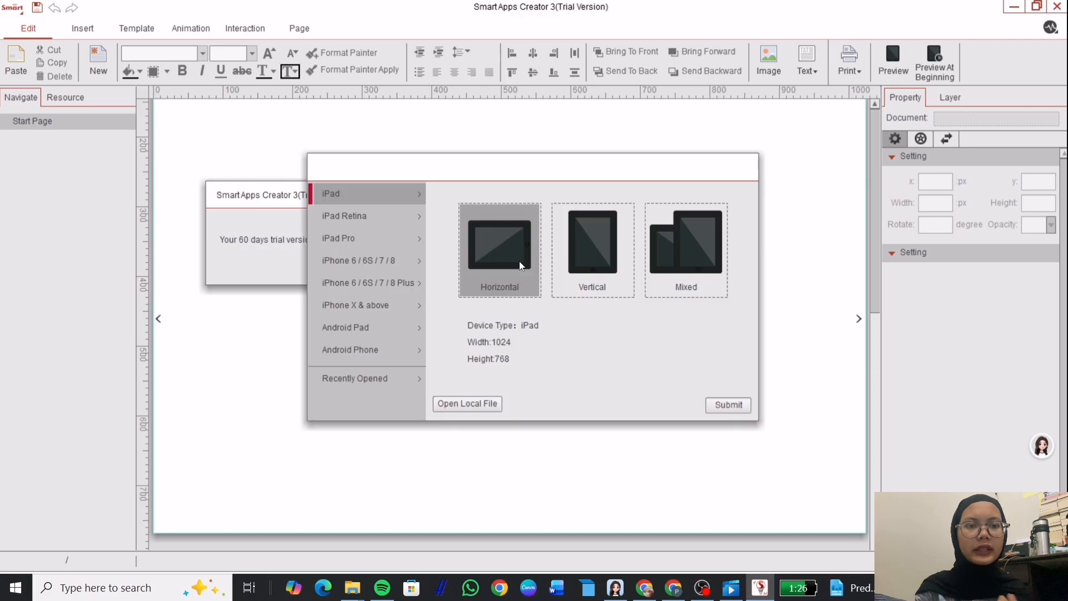
Enter the registration e-mail and continue using the 60-day free trial.
left_click(726, 406)
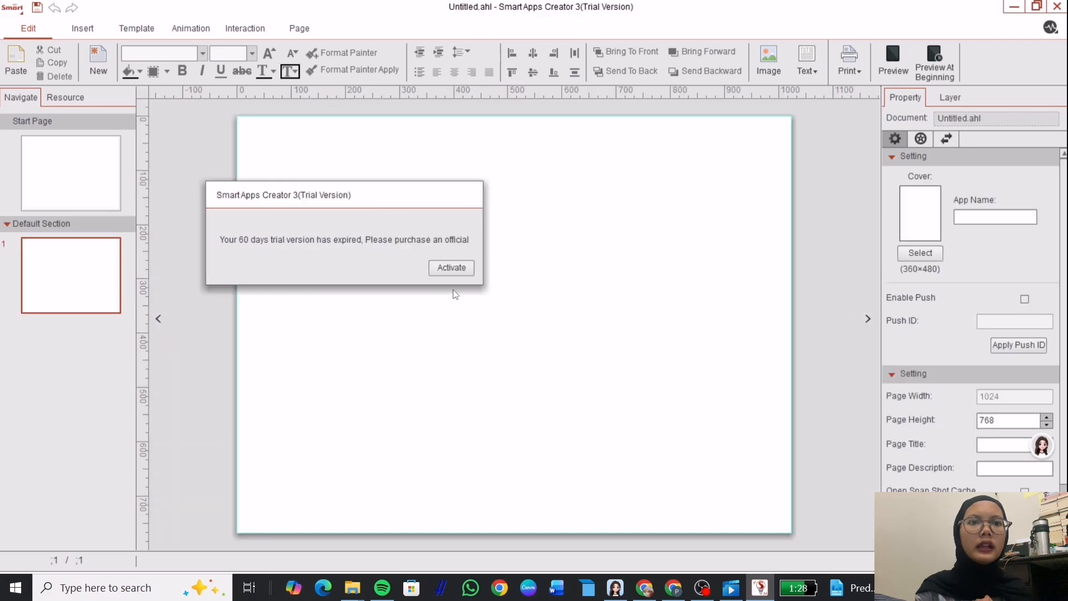
left_click(454, 266)
left_click(500, 336)
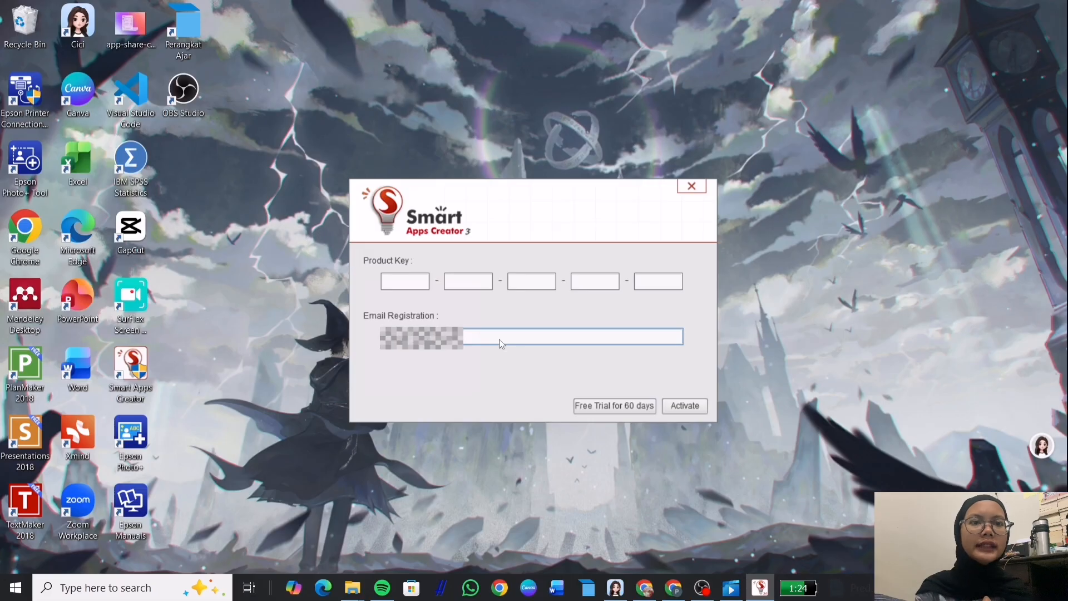
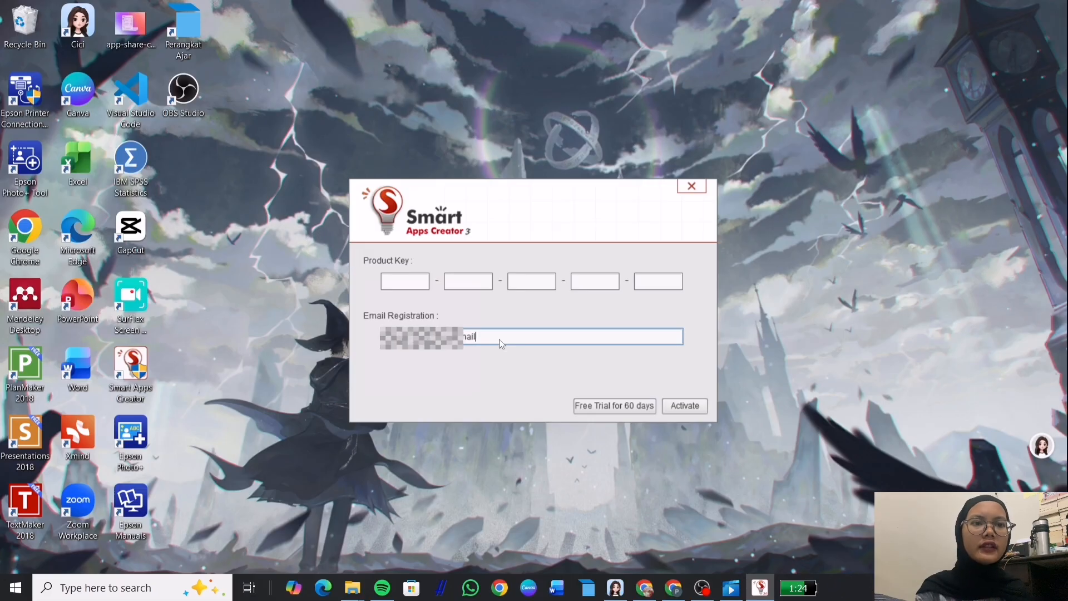
left_click(624, 406)
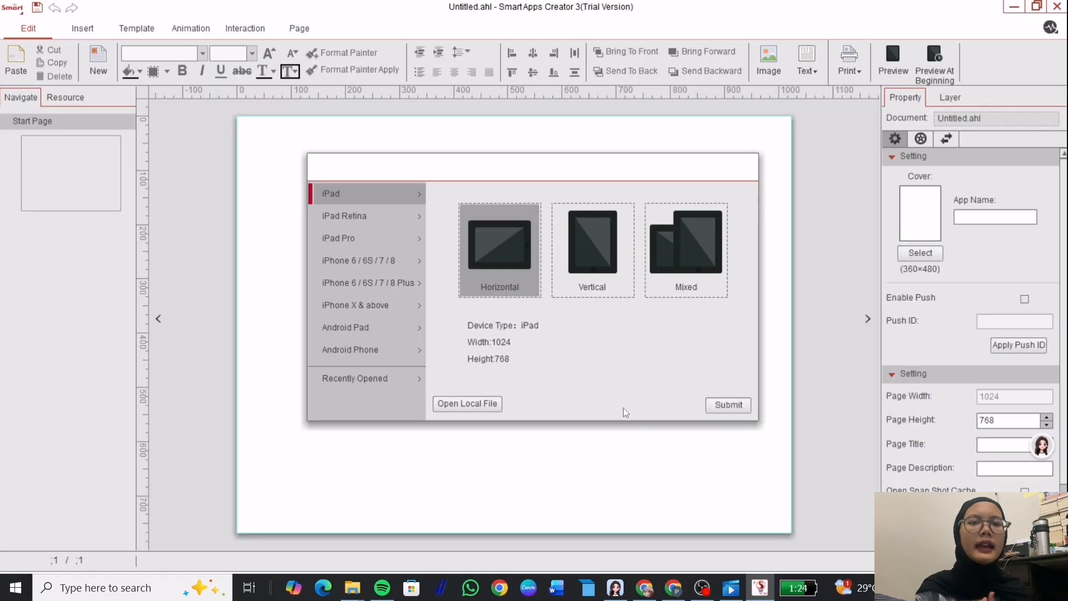
Start a new Android Phone project in landscape at 1920 × 1080.
left_click(384, 346)
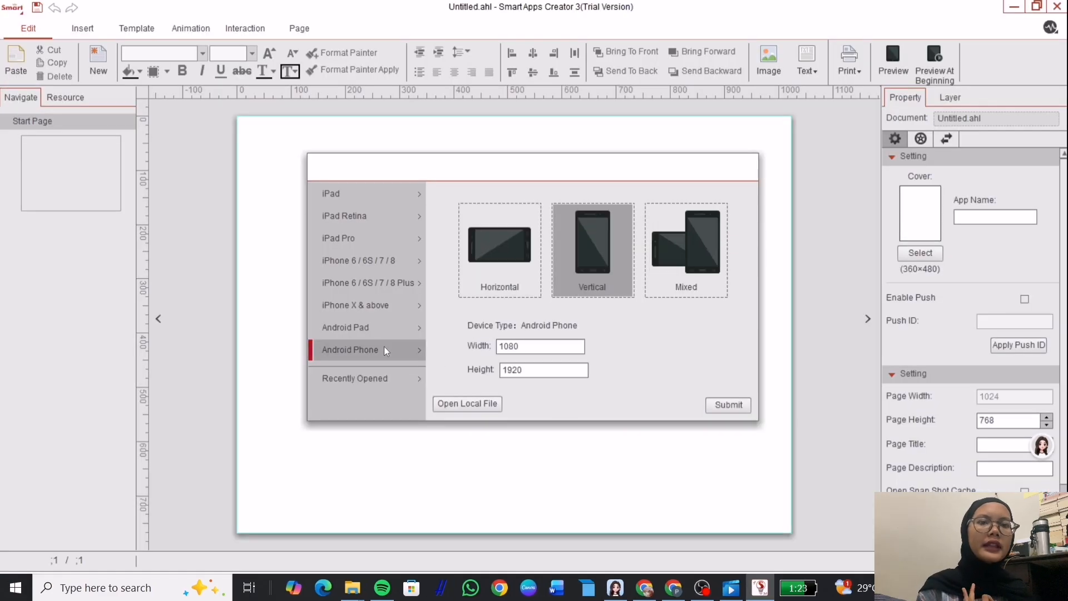
left_click(510, 263)
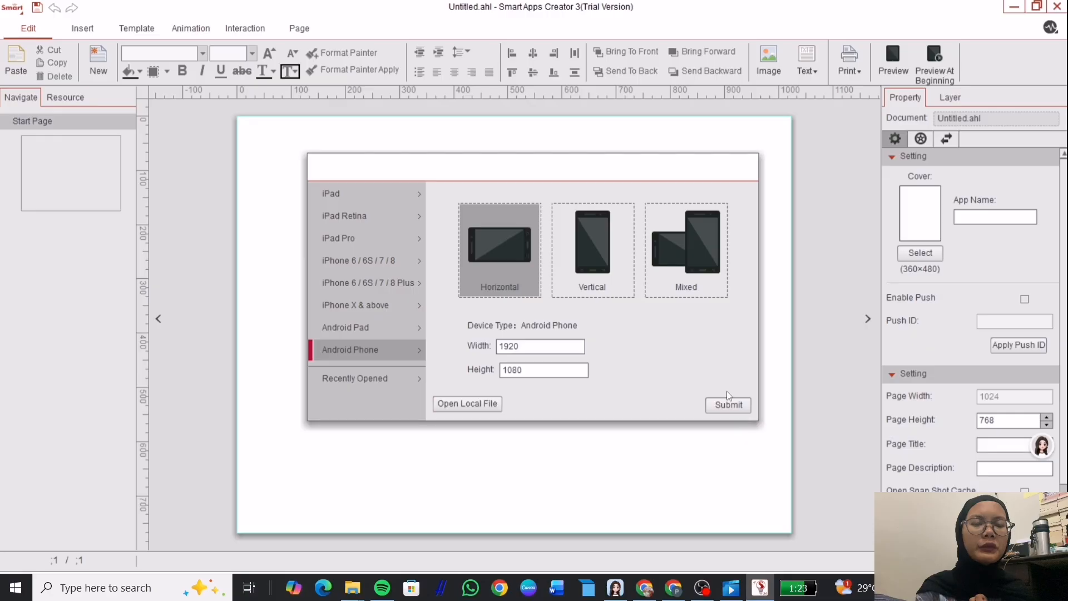
left_click(730, 405)
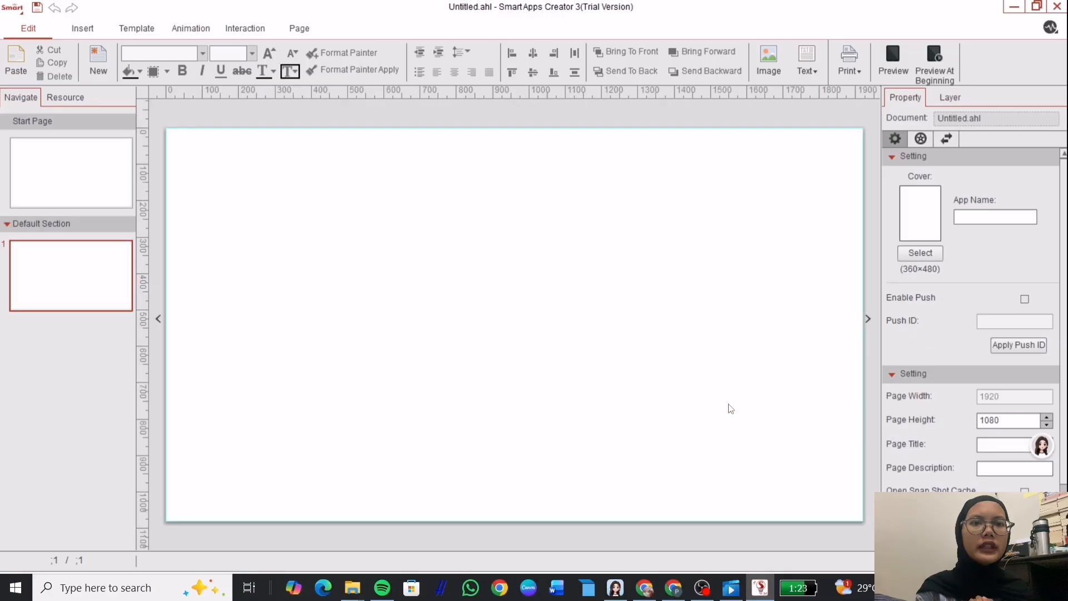
Place the Rantai makanan (32) cover image on the Start Page.
left_click(106, 179)
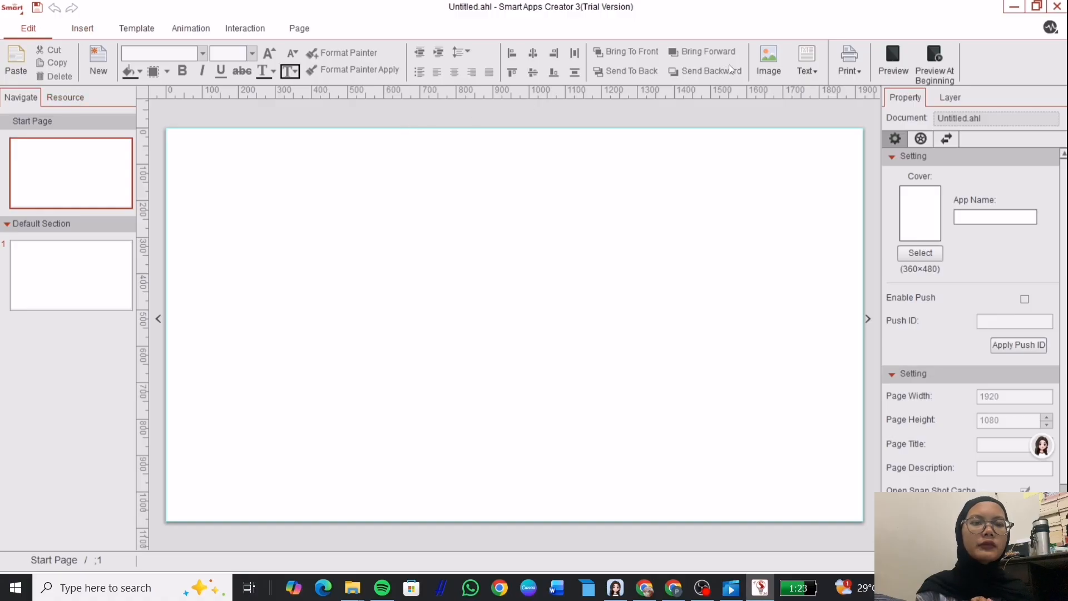
left_click(769, 61)
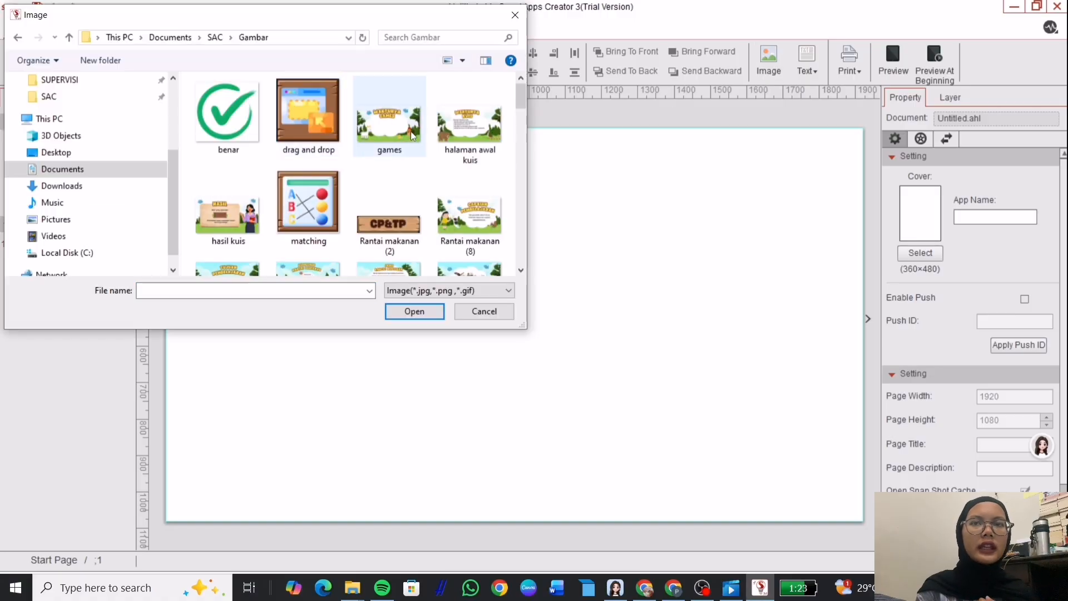
scroll(390, 167, "down", 10)
left_click(309, 222)
left_click(415, 311)
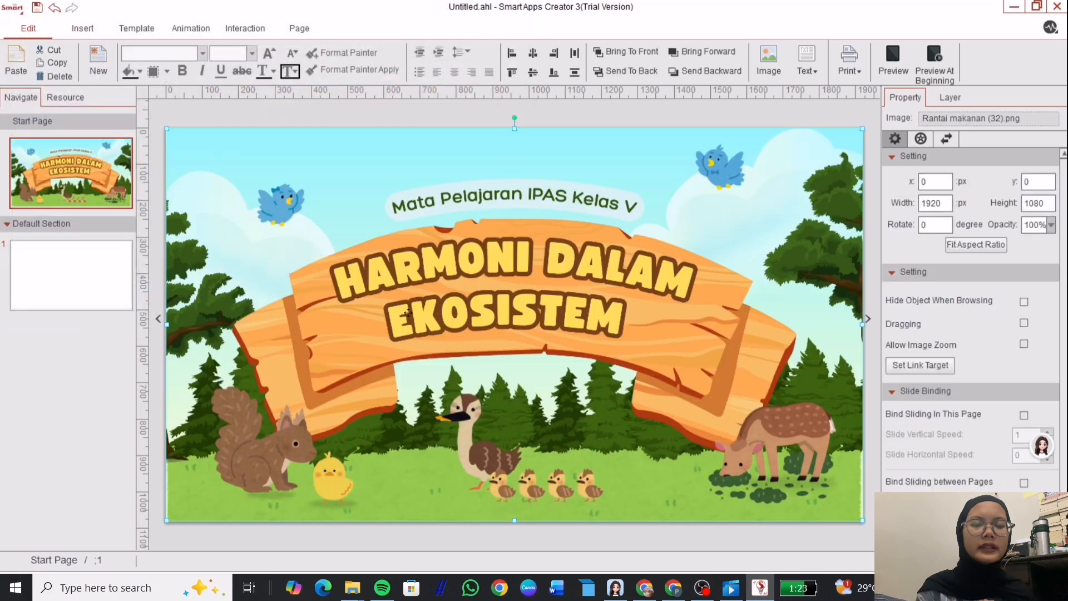
Rename the Default Section to 'menu'.
right_click(56, 229)
left_click(91, 231)
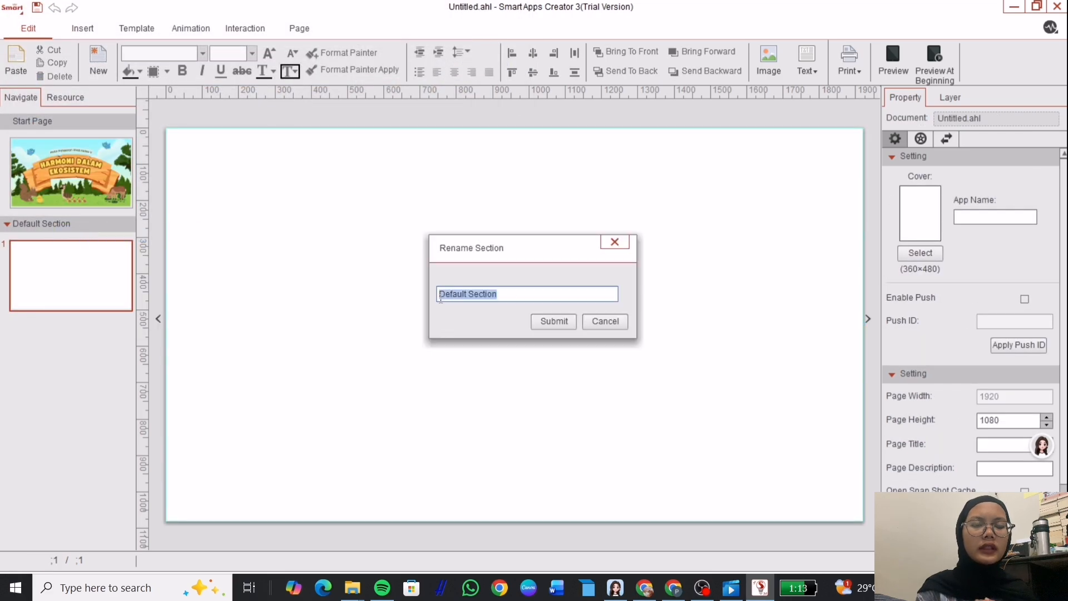
key("BackSpace")
type("men")
key("Return")
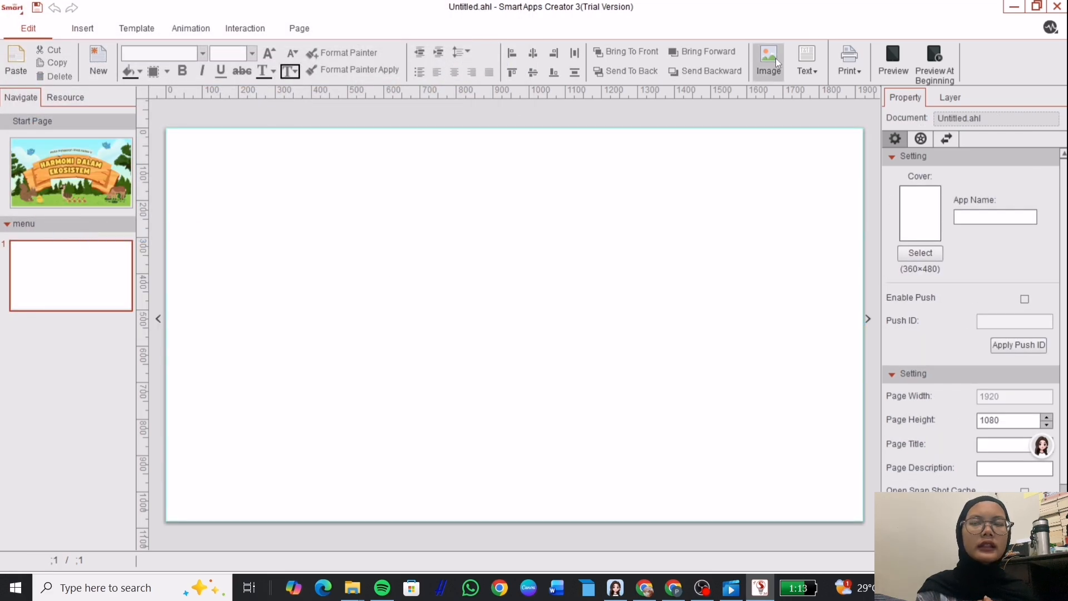
Add the Rantai makanan (31) WAKTUNYA KUIS picture as the page background.
left_click(769, 60)
scroll(523, 170, "down", 5)
left_click(228, 226)
left_click(414, 311)
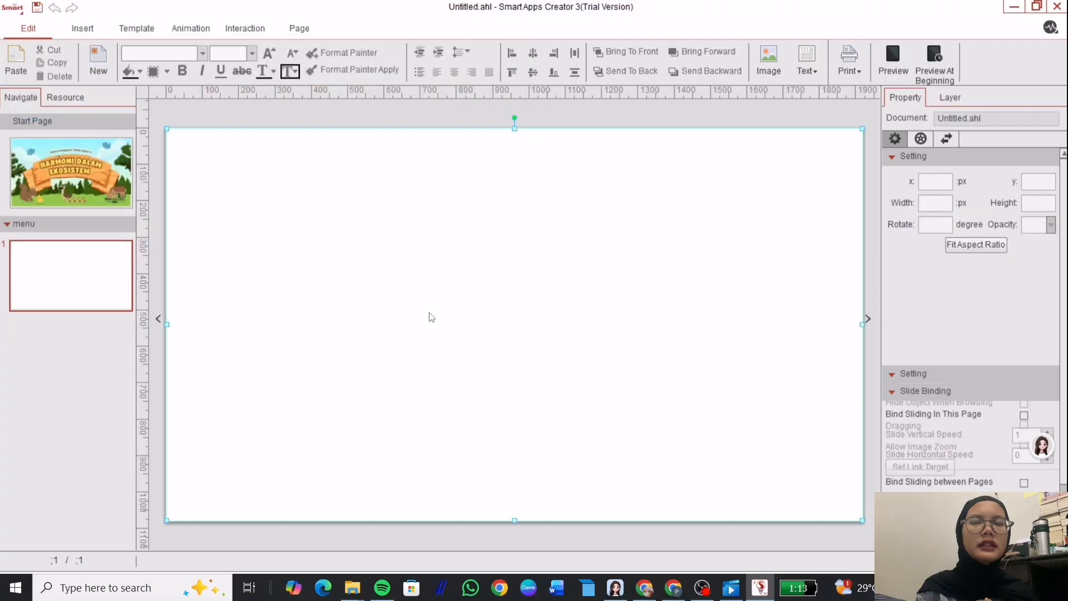
Insert the Mulai picture as a button, shrink it and place it at bottom centre.
left_click(82, 28)
left_click(715, 60)
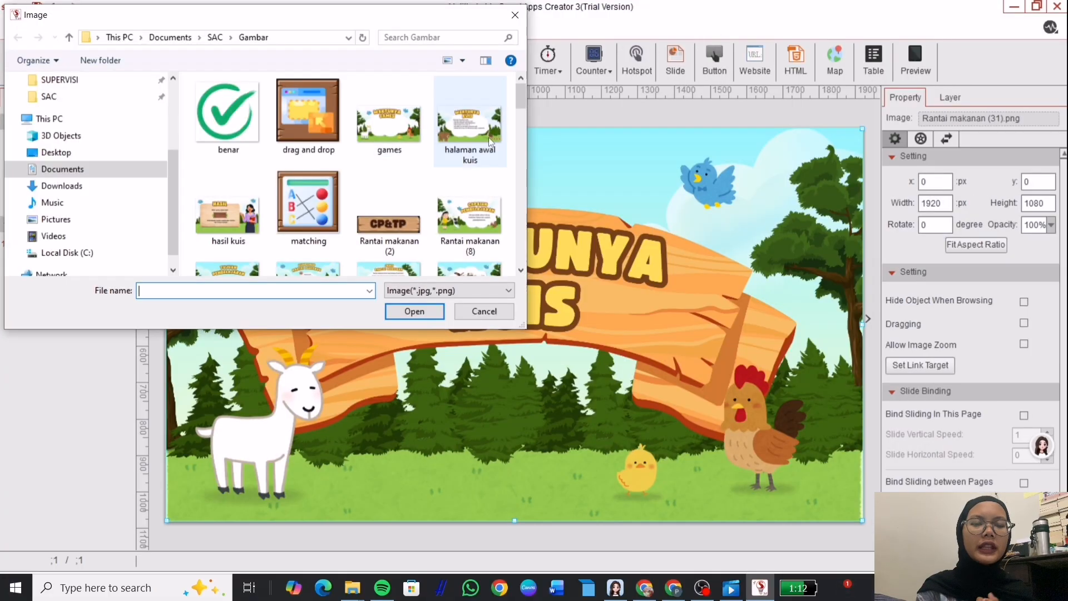
scroll(523, 175, "down", 8)
left_click(389, 221)
left_click(415, 312)
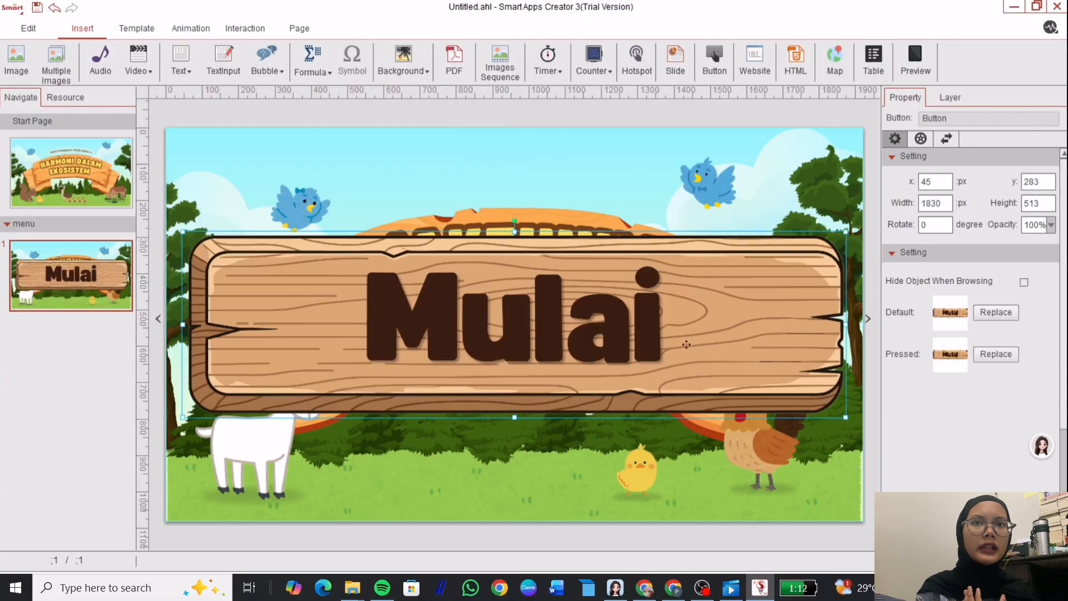
left_click_drag(848, 422, 318, 270)
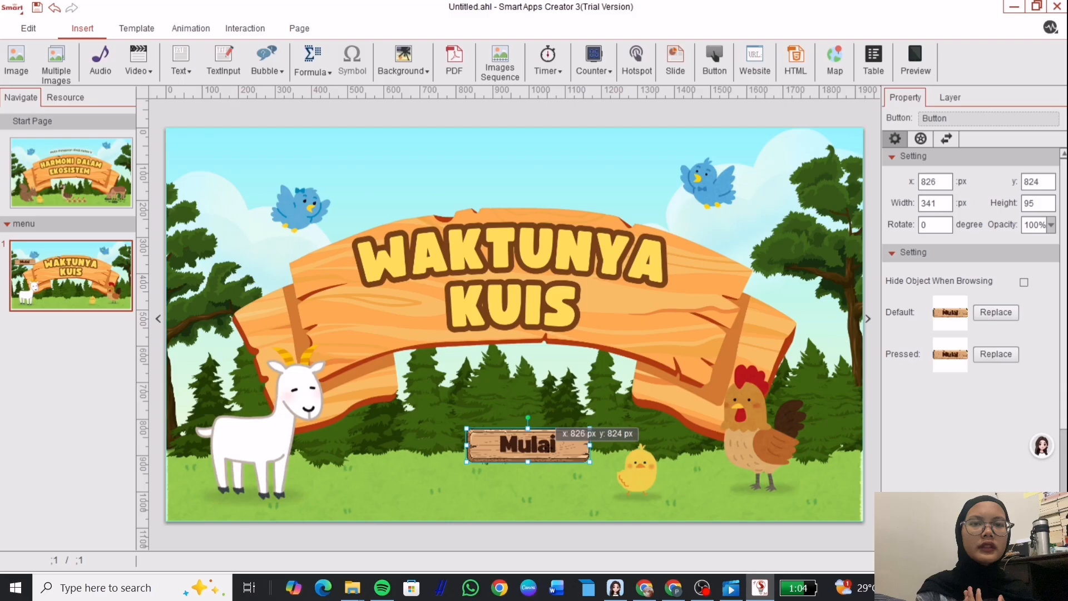
left_click_drag(532, 449, 602, 466)
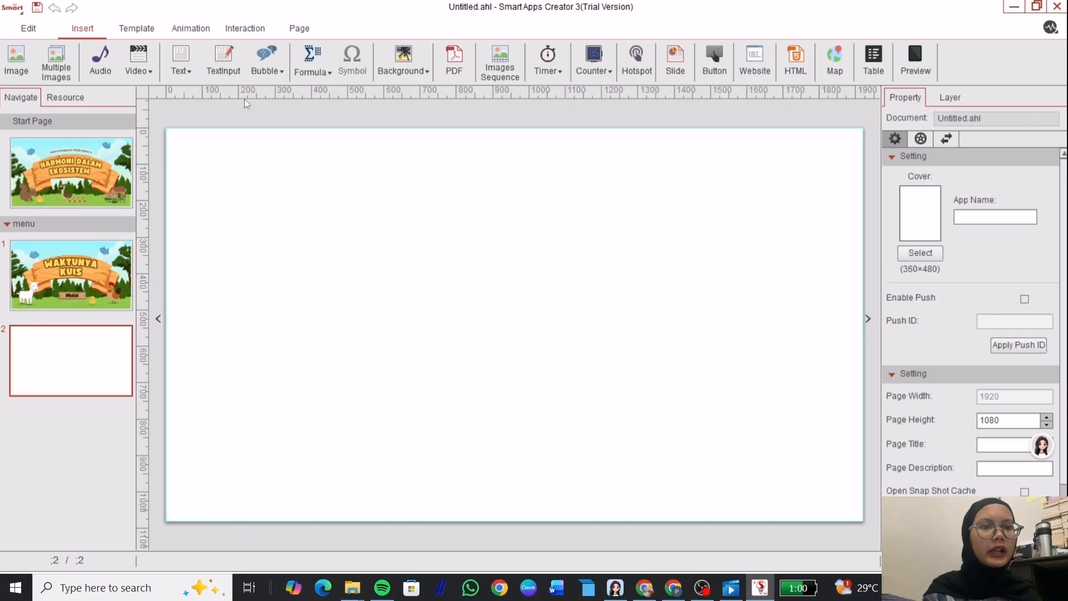
Fill page 2 with the Rantai makanan (1) MENU background.
left_click(26, 60)
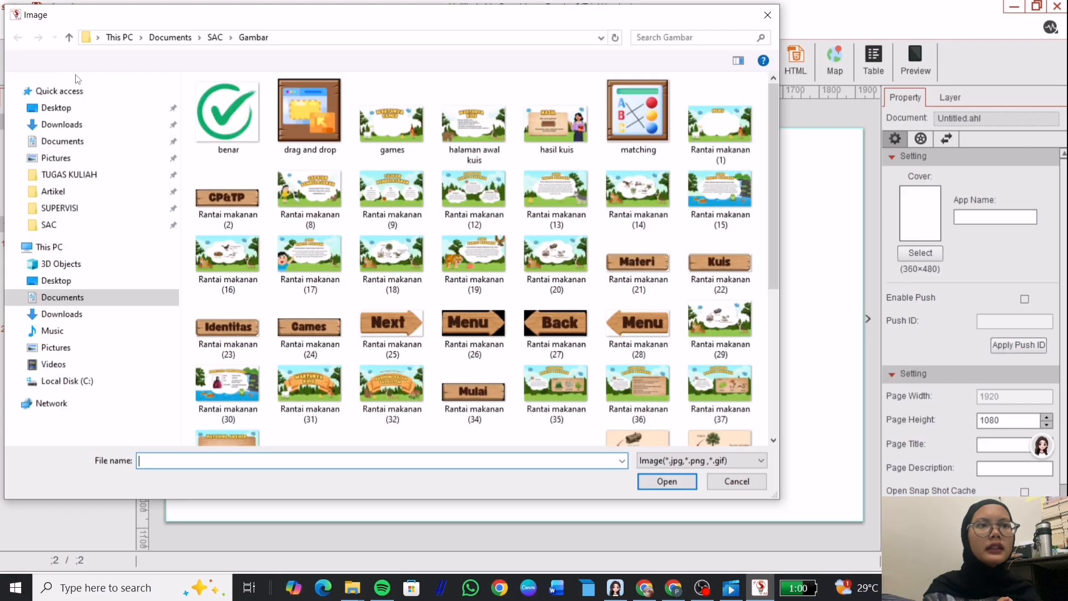
left_click(392, 120)
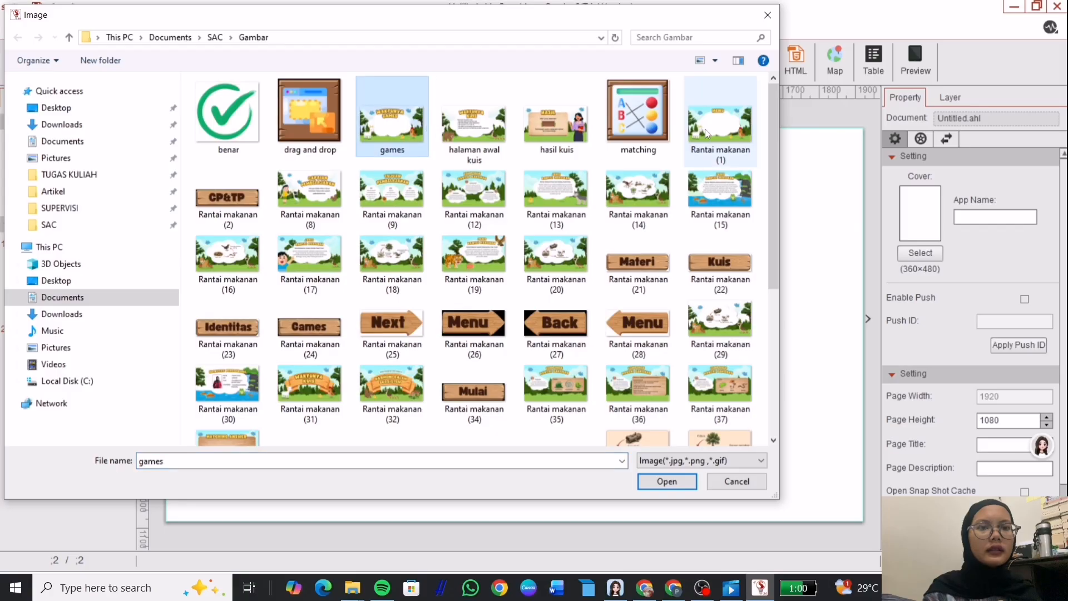
left_click(706, 133)
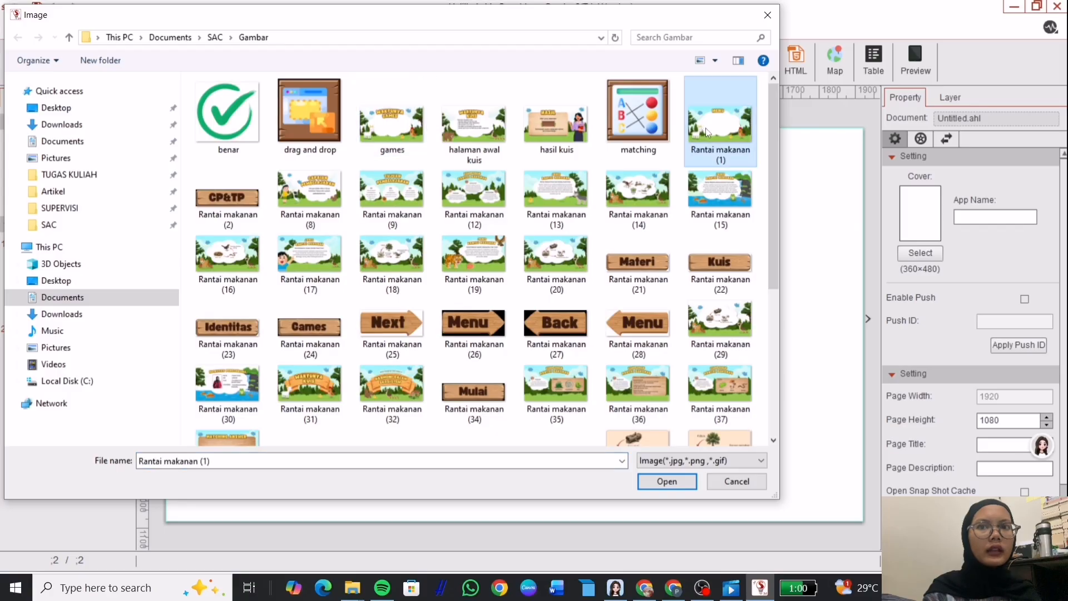
left_click(660, 480)
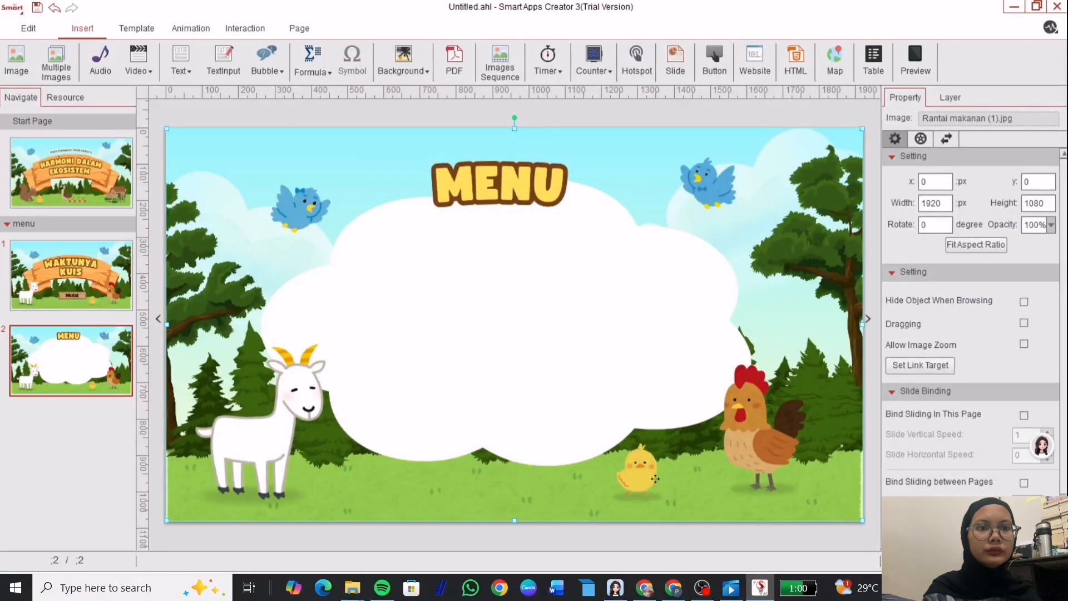
Give the Mulai button on page 1 a Touch interaction that switches to page 2.
left_click(115, 274)
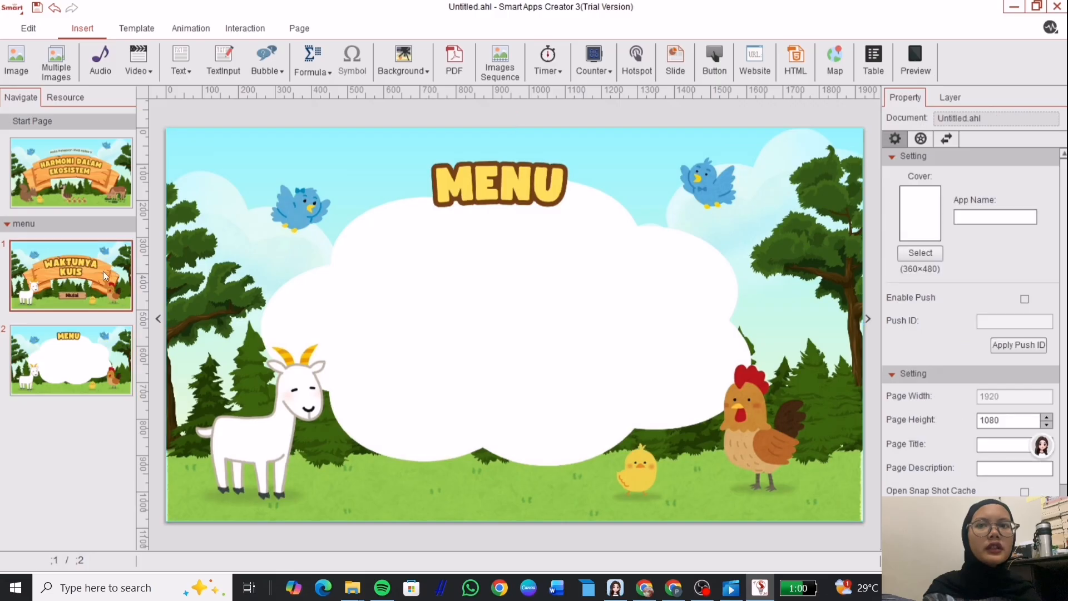
left_click(519, 436)
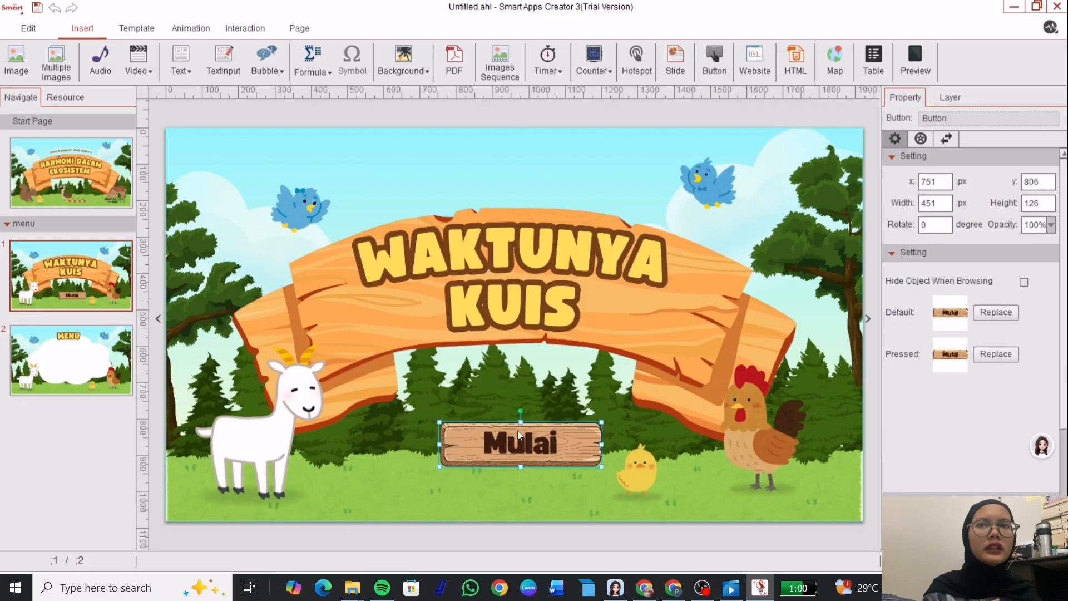
left_click(246, 31)
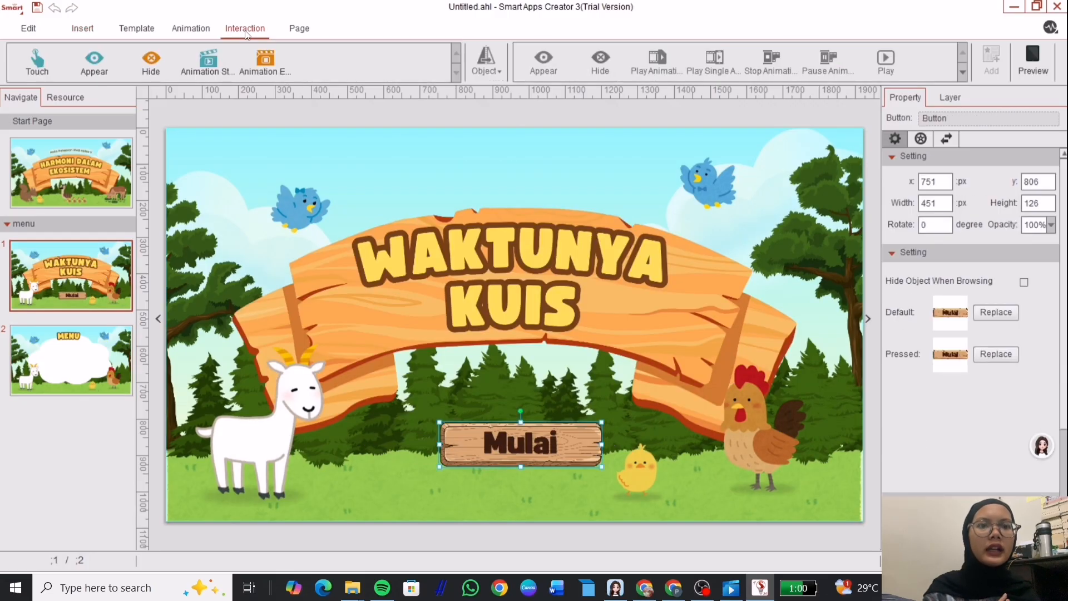
left_click(39, 54)
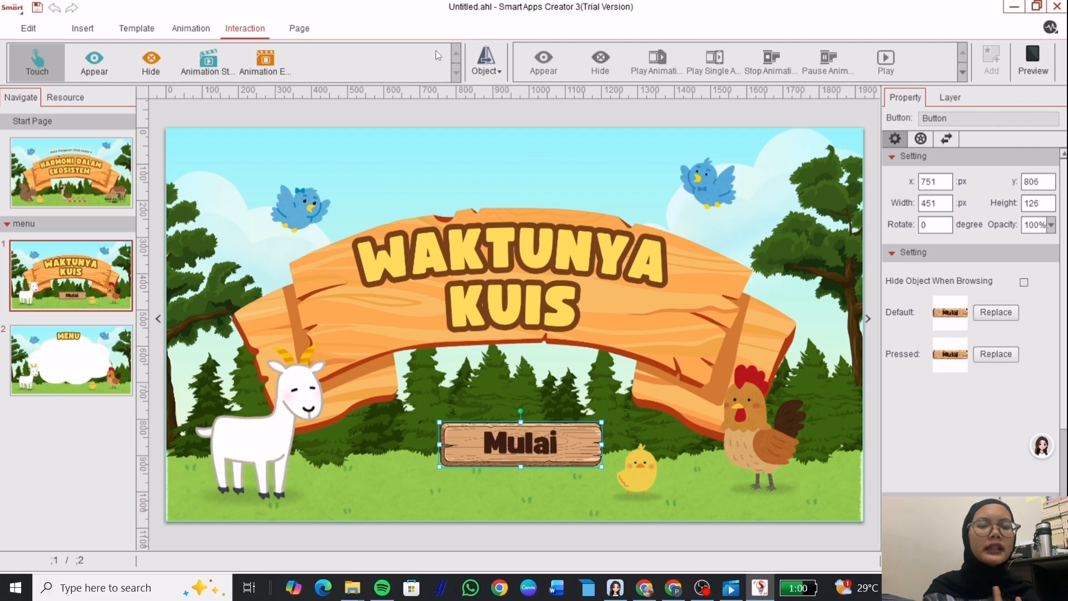
left_click(488, 61)
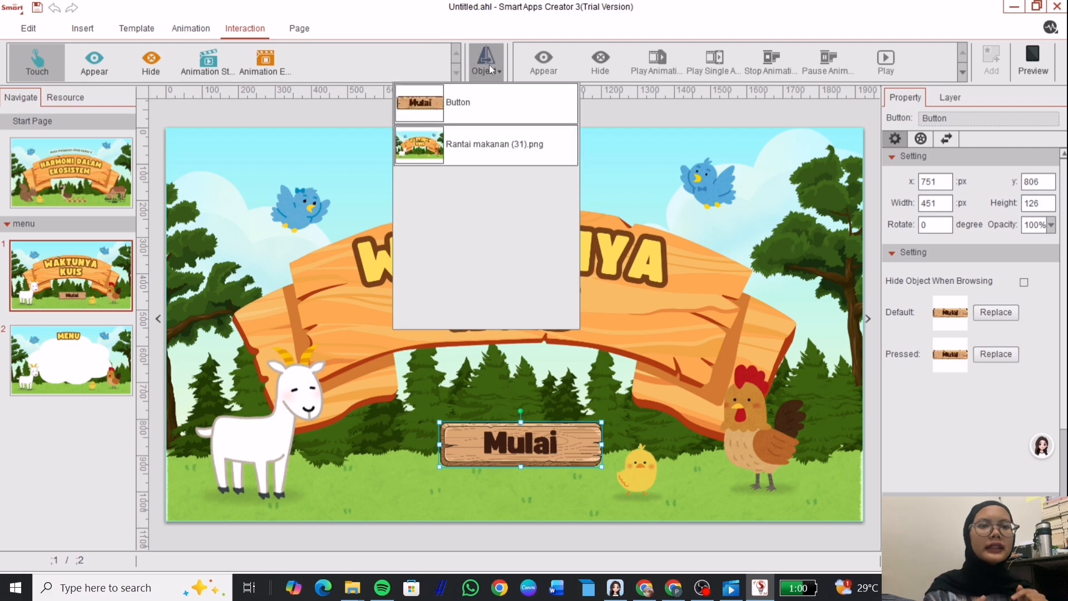
left_click(487, 108)
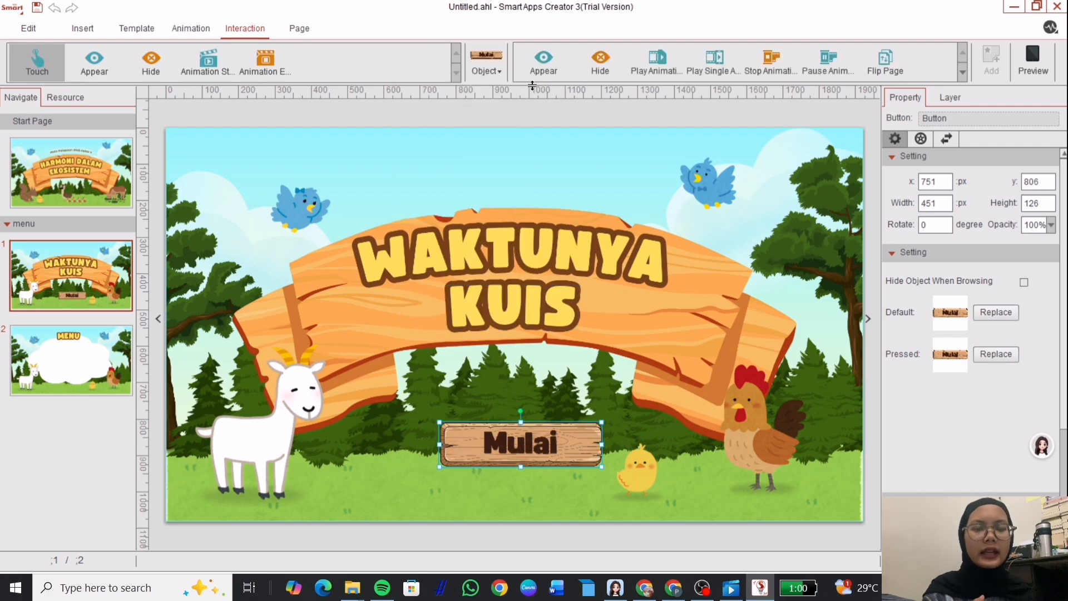
left_click(962, 73)
left_click(557, 58)
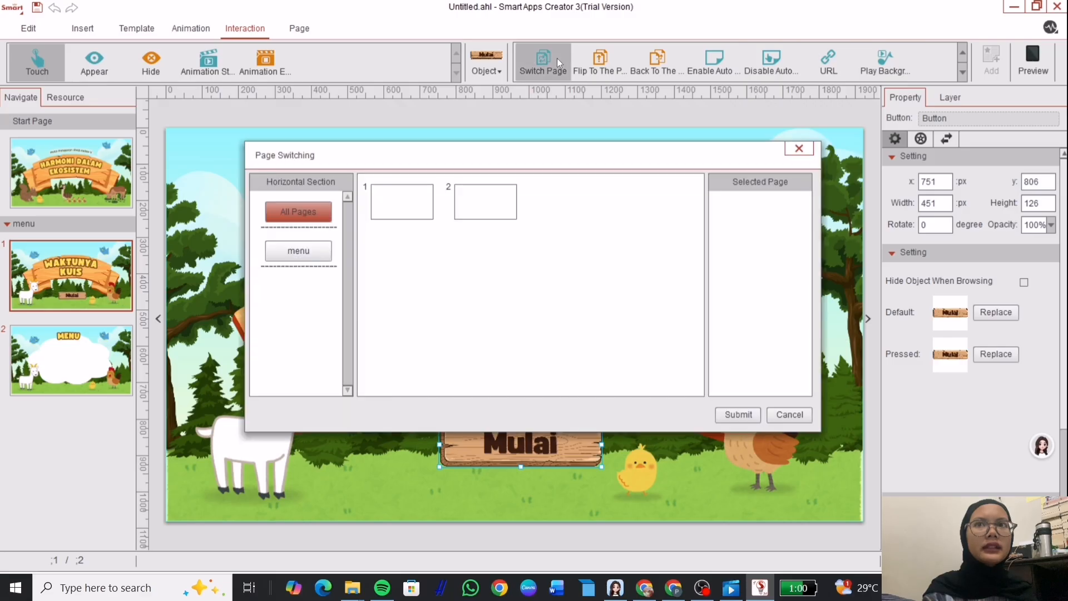
mouse_move(502, 193)
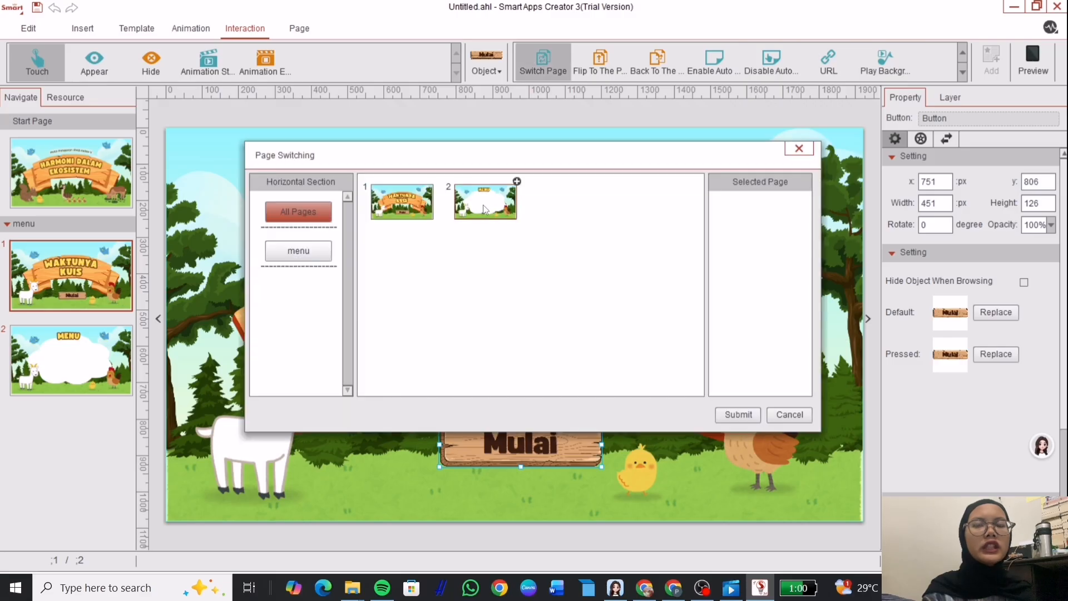
left_click(517, 182)
left_click(741, 412)
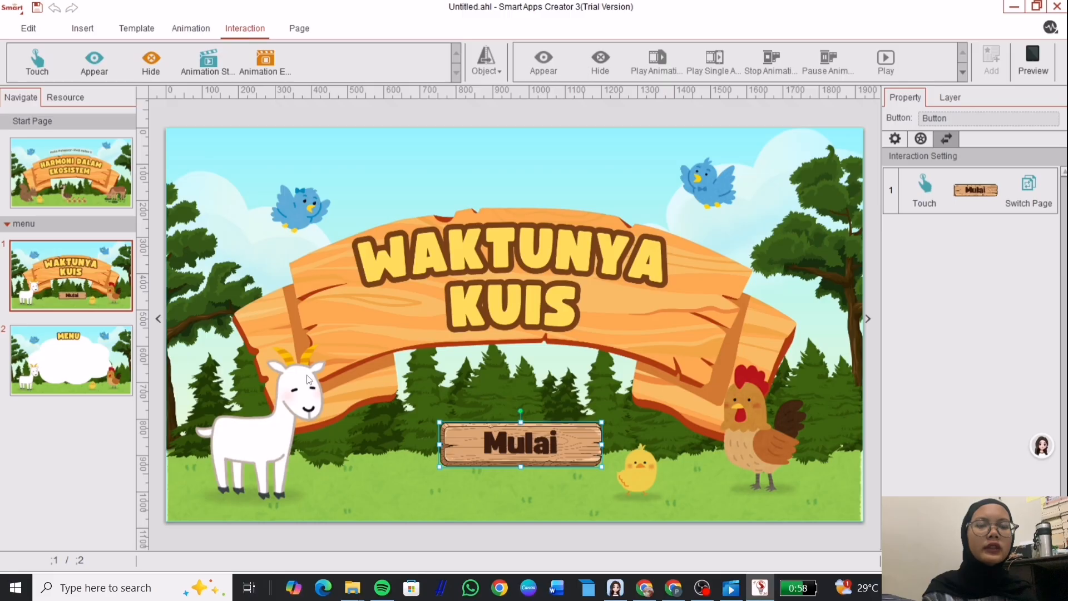
Preview the app, confirm Mulai jumps to the MENU page, then reopen page 2 for editing.
left_click(292, 365)
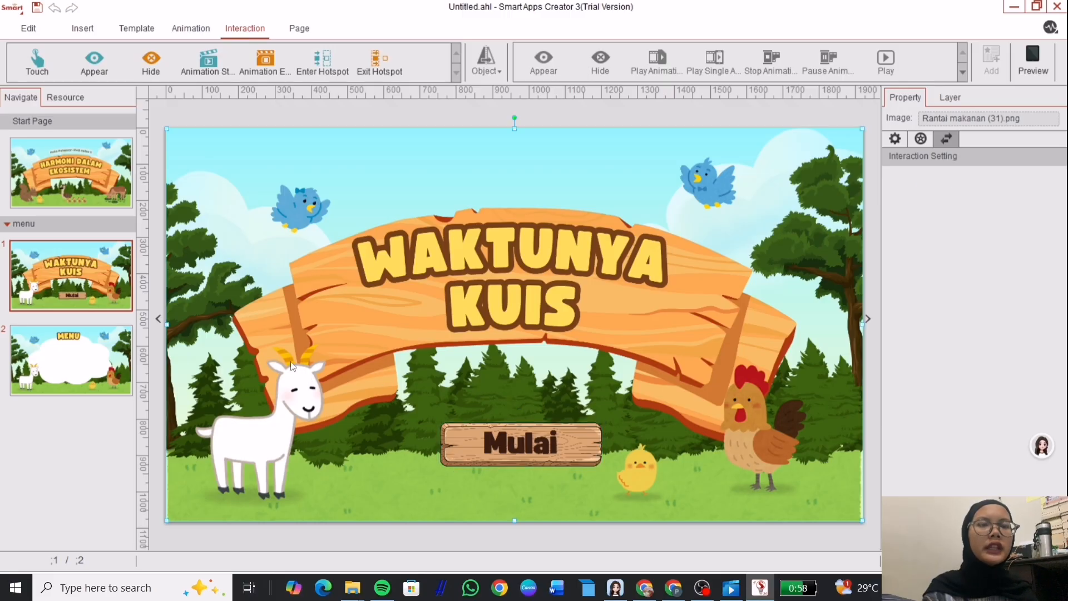
left_click(99, 365)
left_click(86, 281)
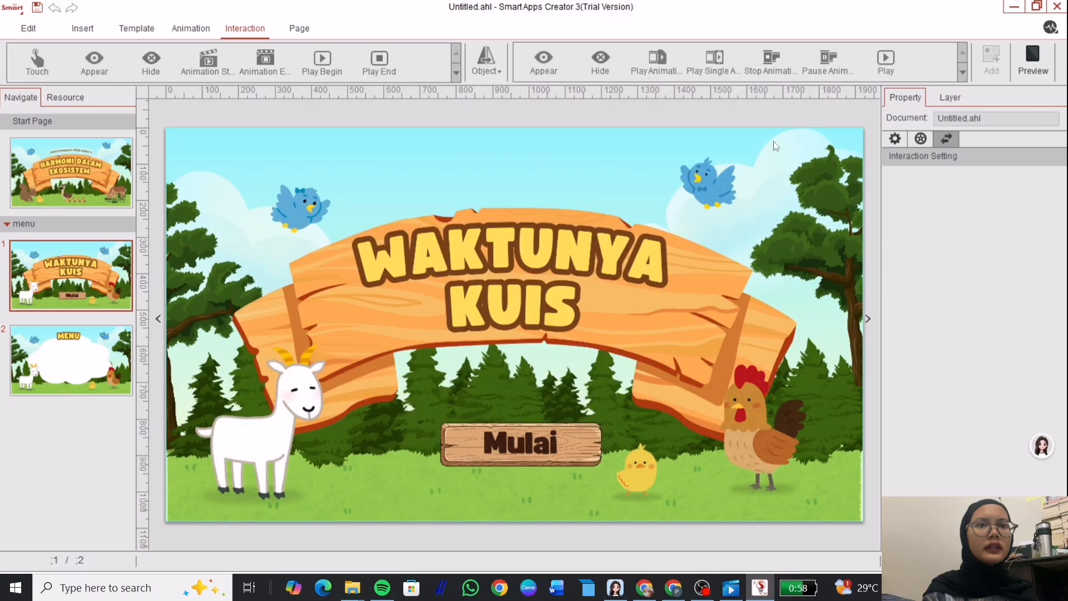
left_click(1027, 66)
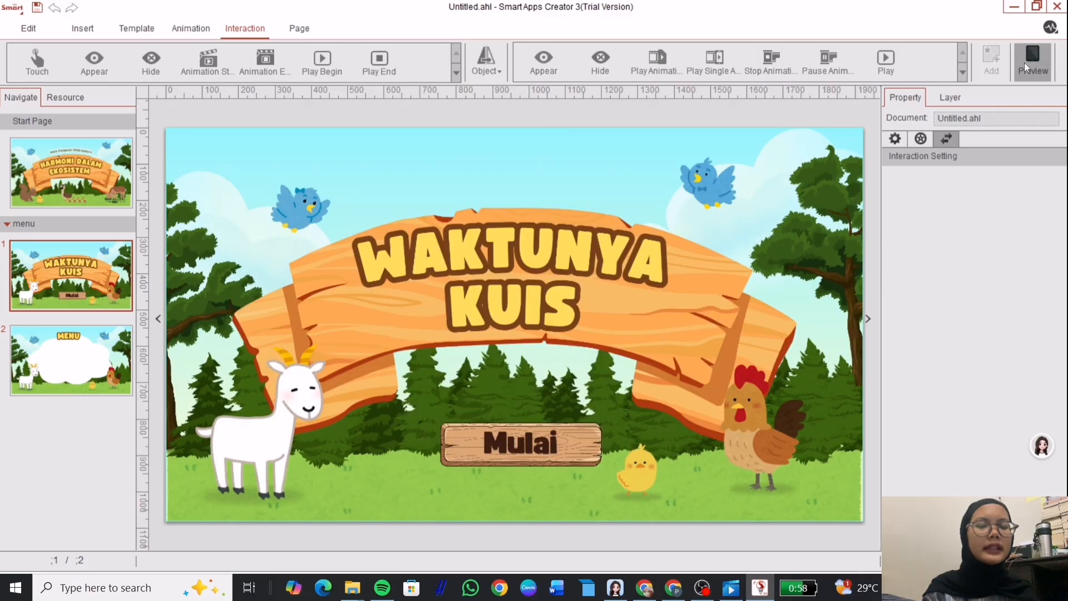
left_click(574, 440)
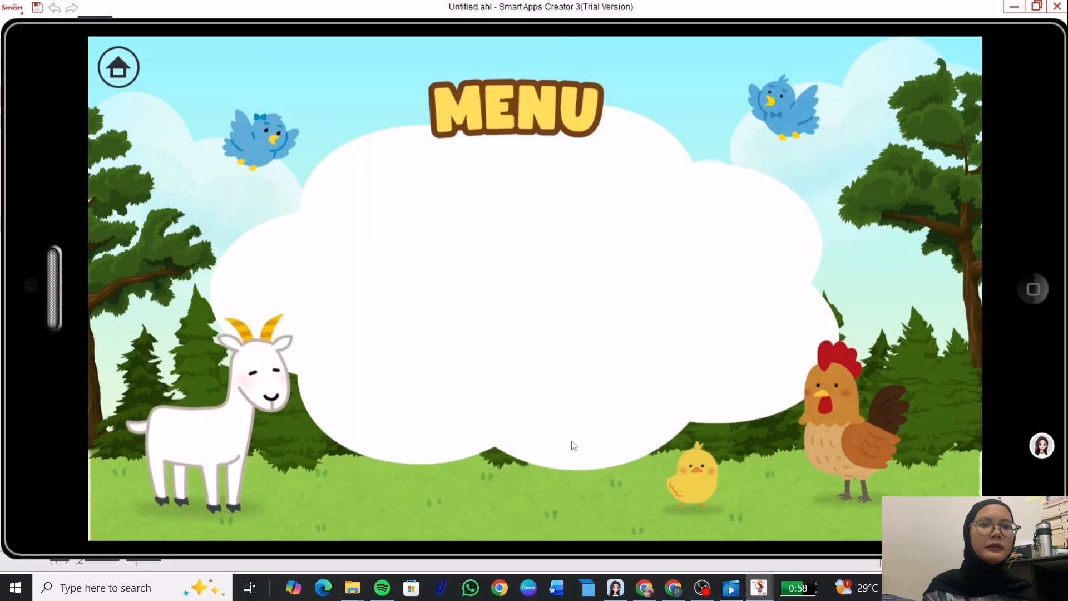
left_click(1034, 288)
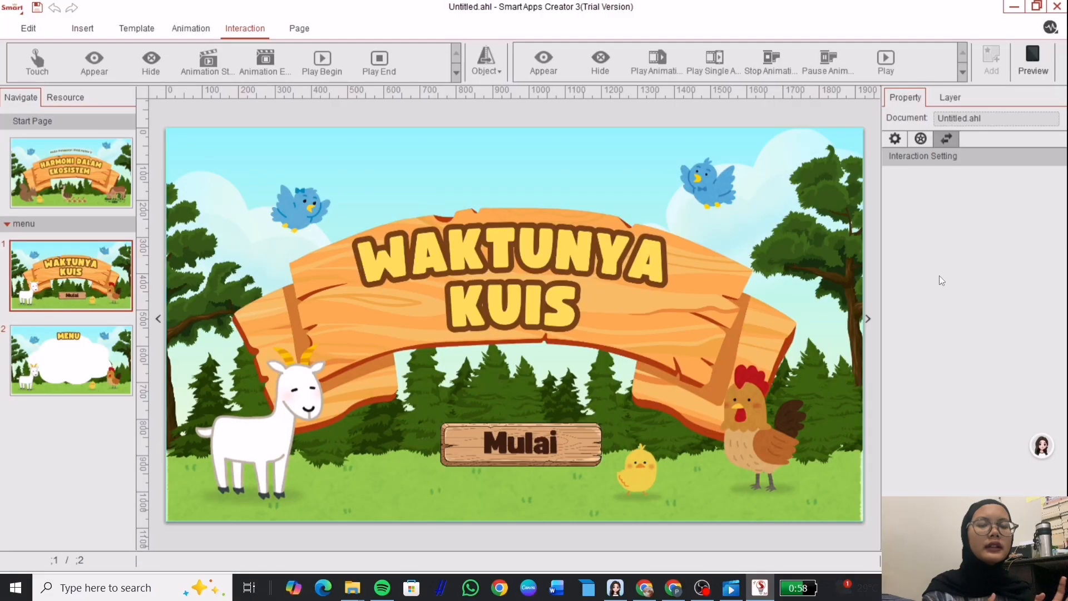
left_click(98, 353)
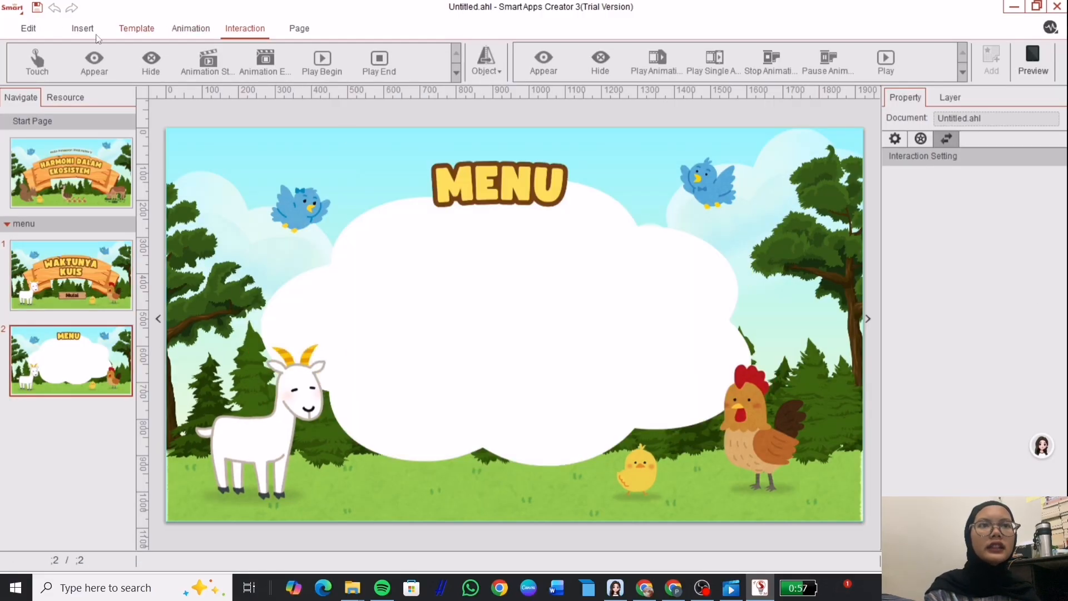
Insert the CP&TP wooden image button on the menu page and shrink it.
left_click(35, 31)
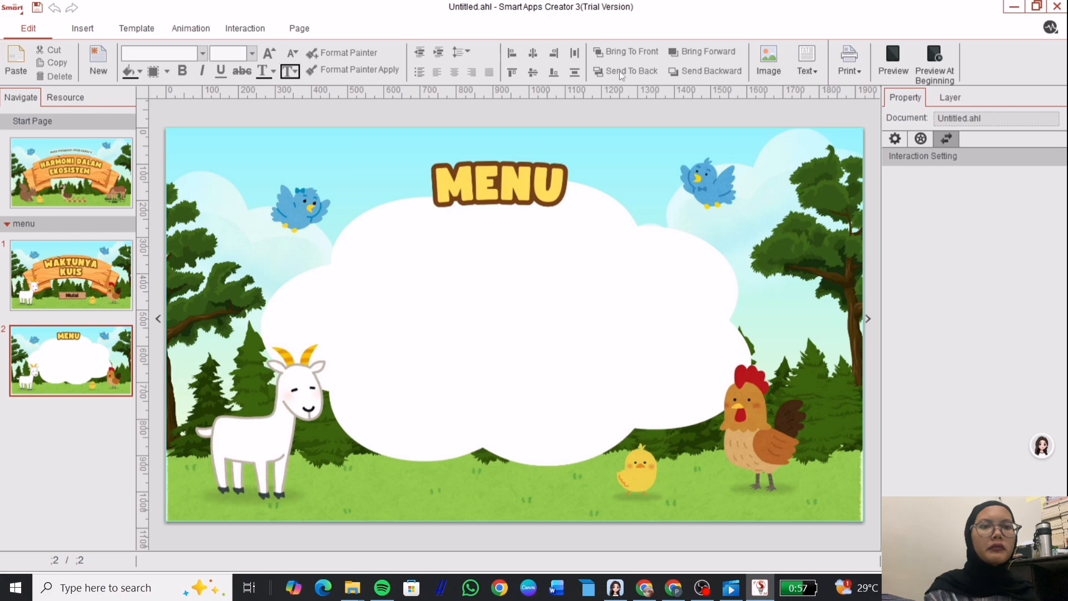
left_click(84, 28)
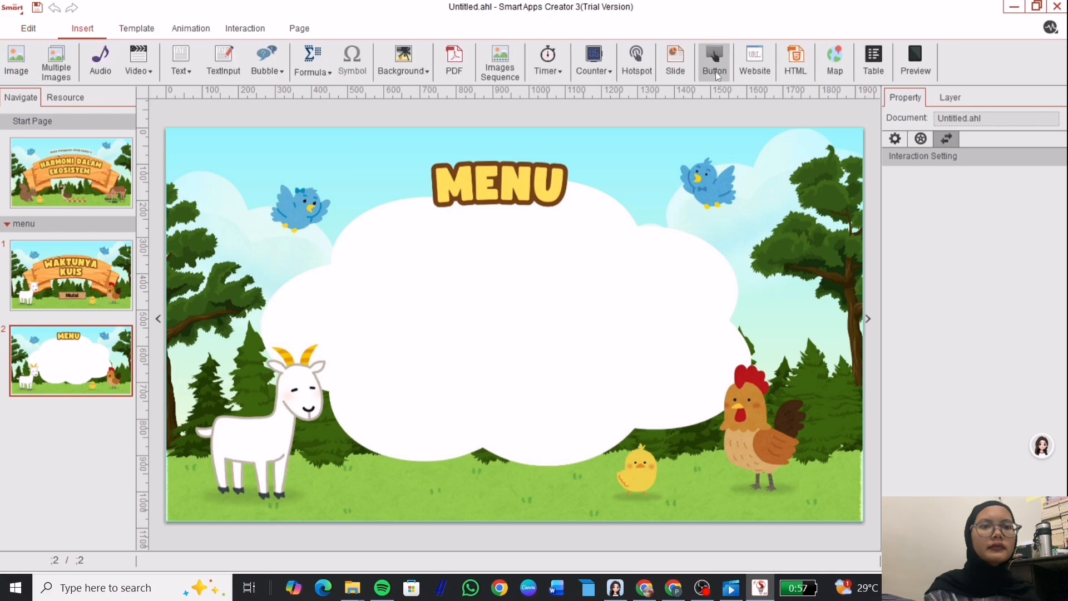
left_click(715, 71)
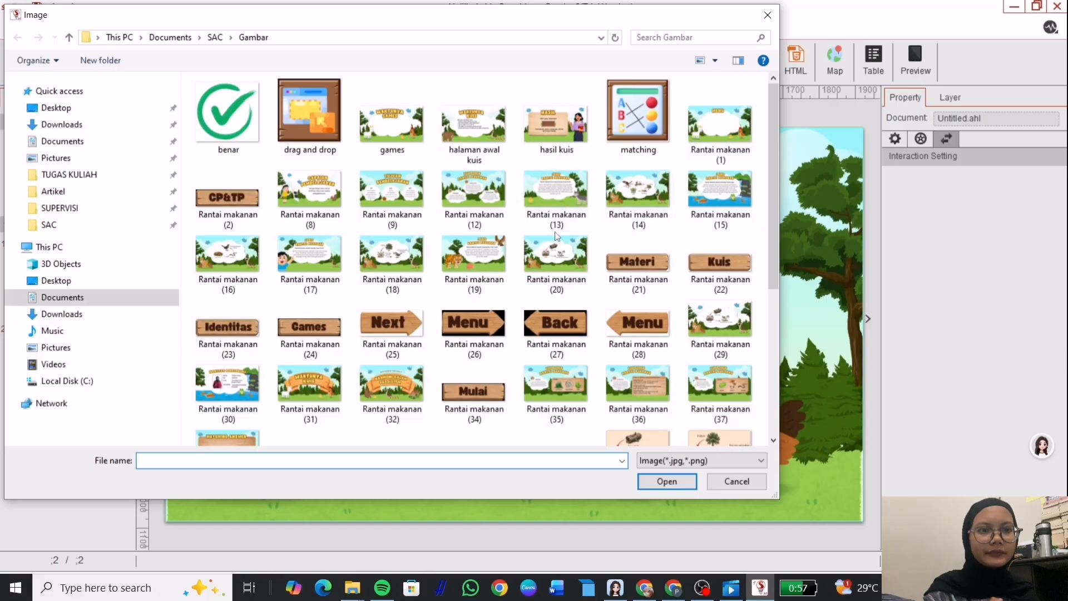
left_click(229, 201)
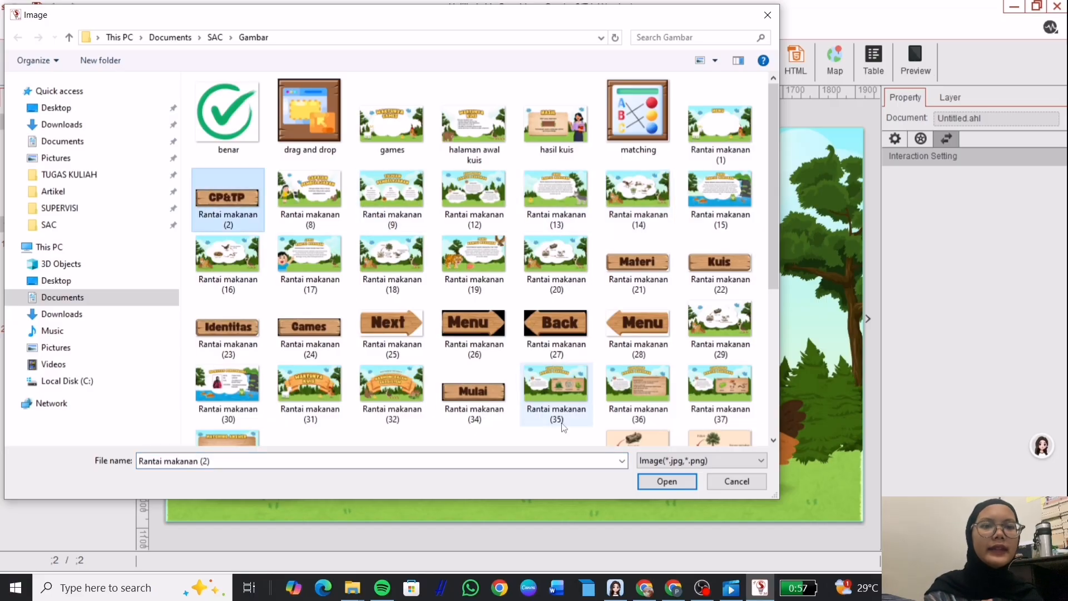
left_click(667, 482)
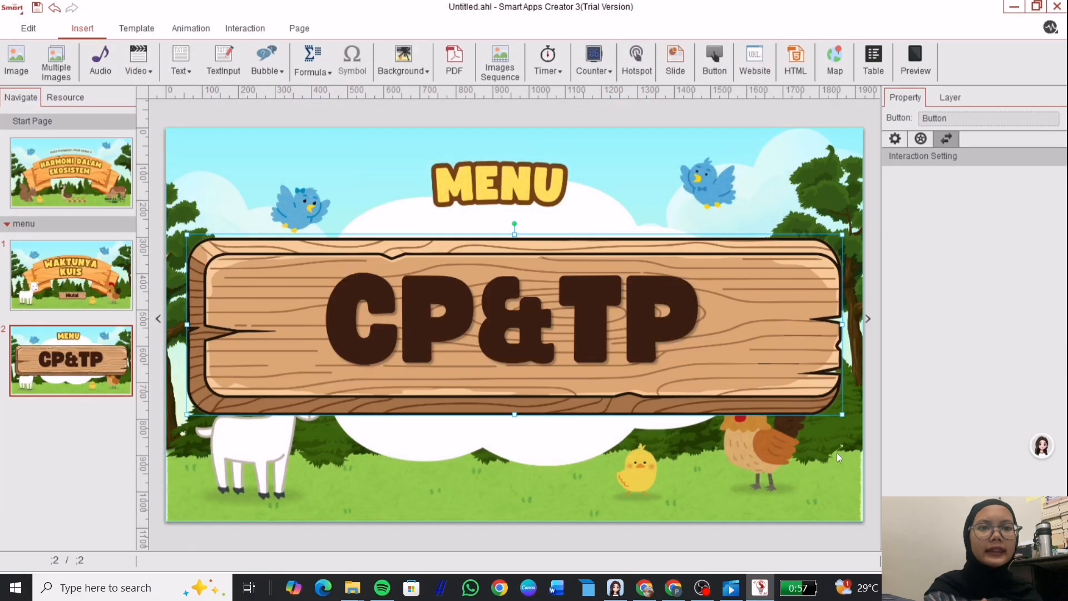
left_click_drag(843, 414, 494, 294)
Add the Materi and Kuis image buttons, shrinking and positioning them in the cloud.
double_click(426, 268)
left_click(661, 264)
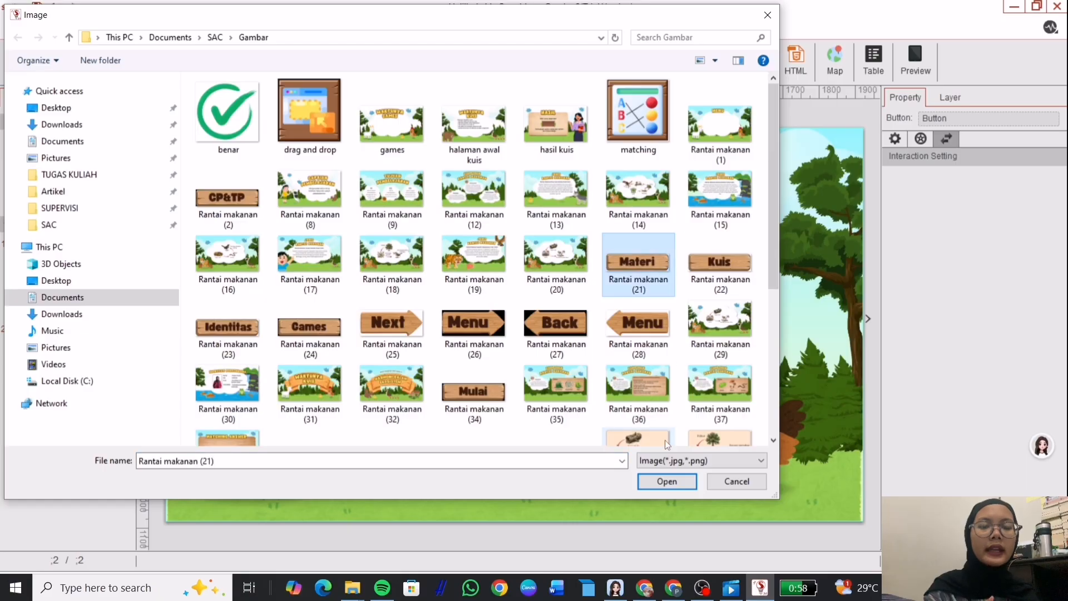
left_click(667, 479)
left_click_drag(412, 321, 518, 334)
left_click(715, 56)
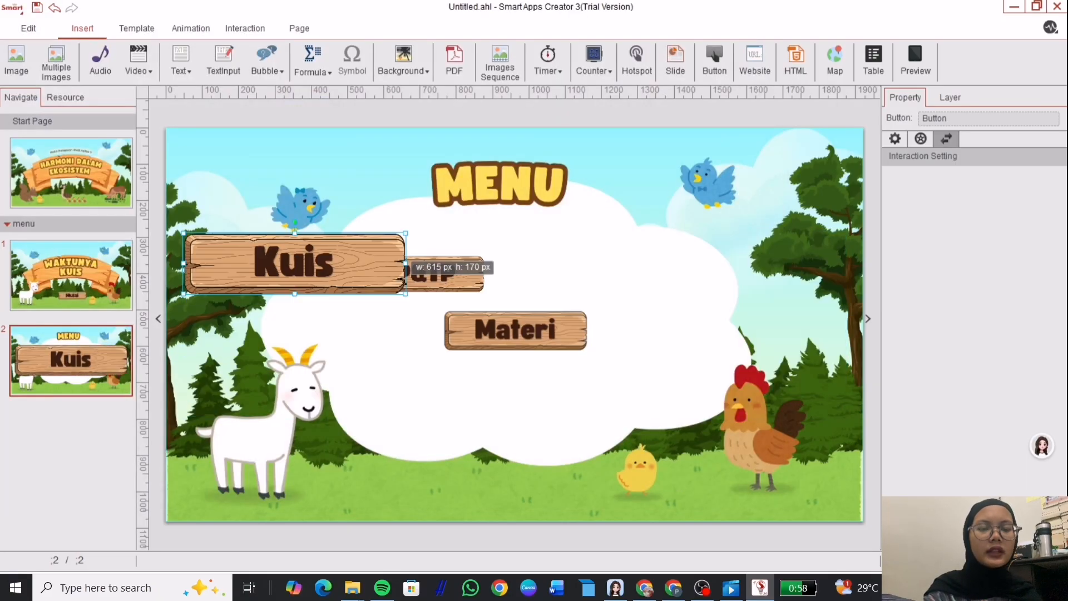
left_click_drag(262, 263, 657, 273)
Add the Identitas and Games image buttons, sizing and placing them inside the cloud.
left_click(714, 55)
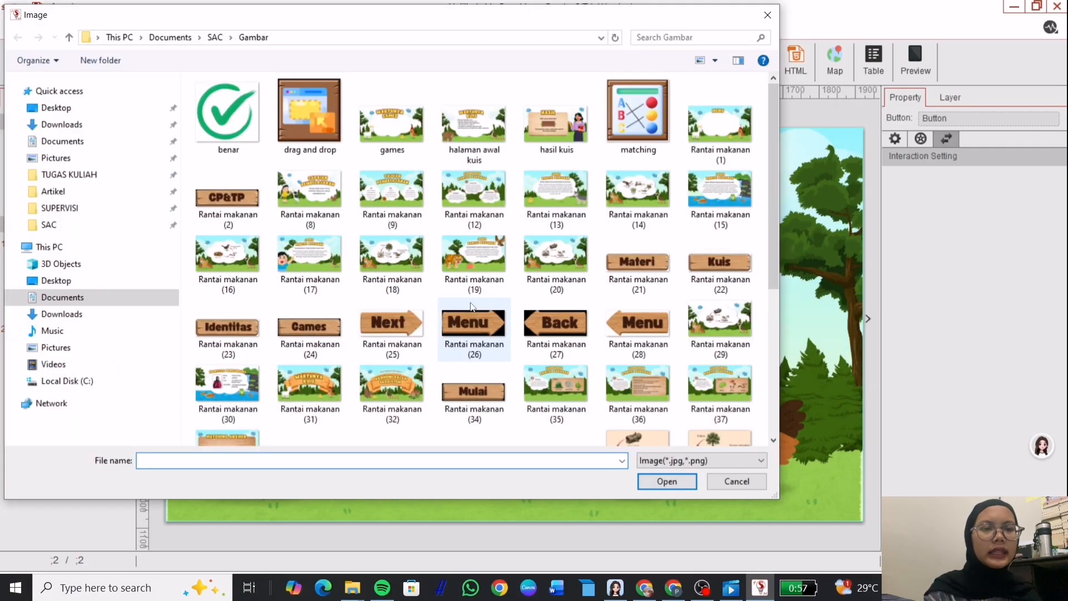
double_click(165, 327)
left_click_drag(847, 414, 452, 386)
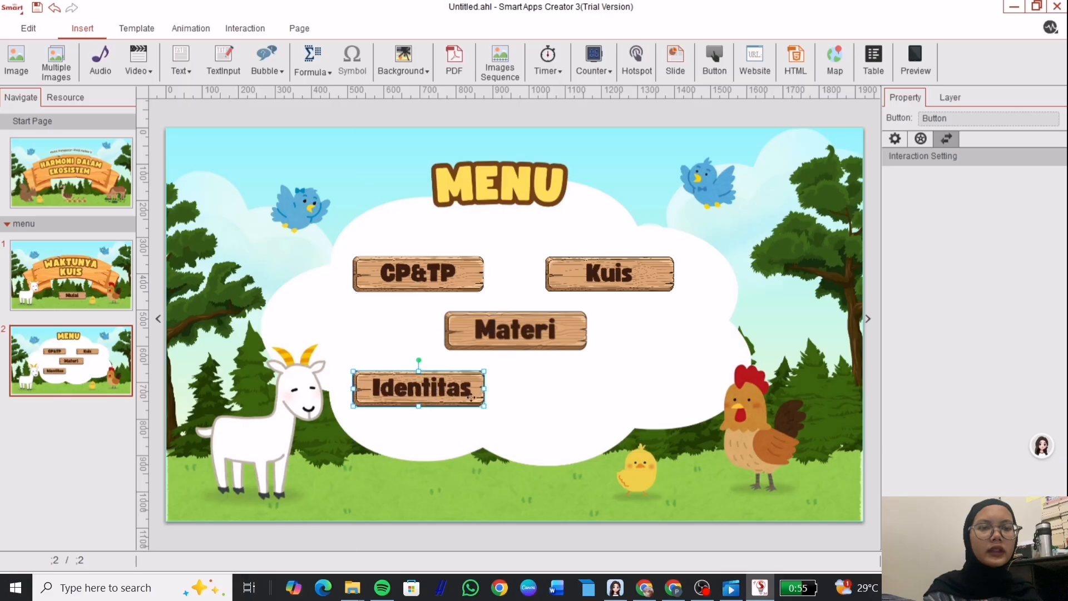
left_click(715, 56)
double_click(310, 328)
left_click_drag(846, 416, 487, 328)
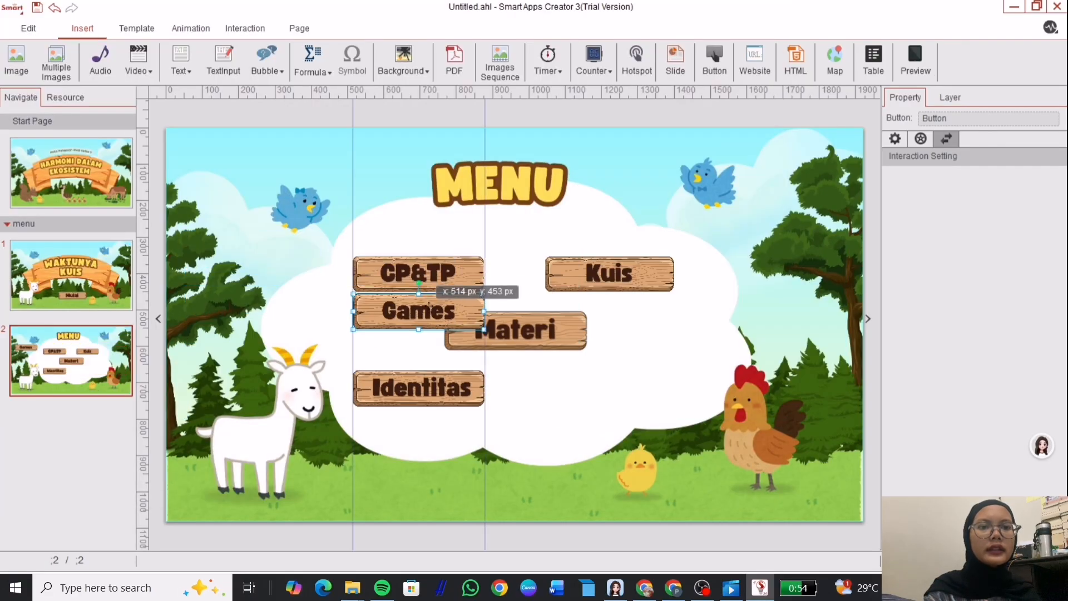
left_click_drag(431, 306, 624, 384)
Create a new section containing blank page 3 and rename it from its default name to 'CP&TP'.
right_click(69, 412)
left_click(106, 437)
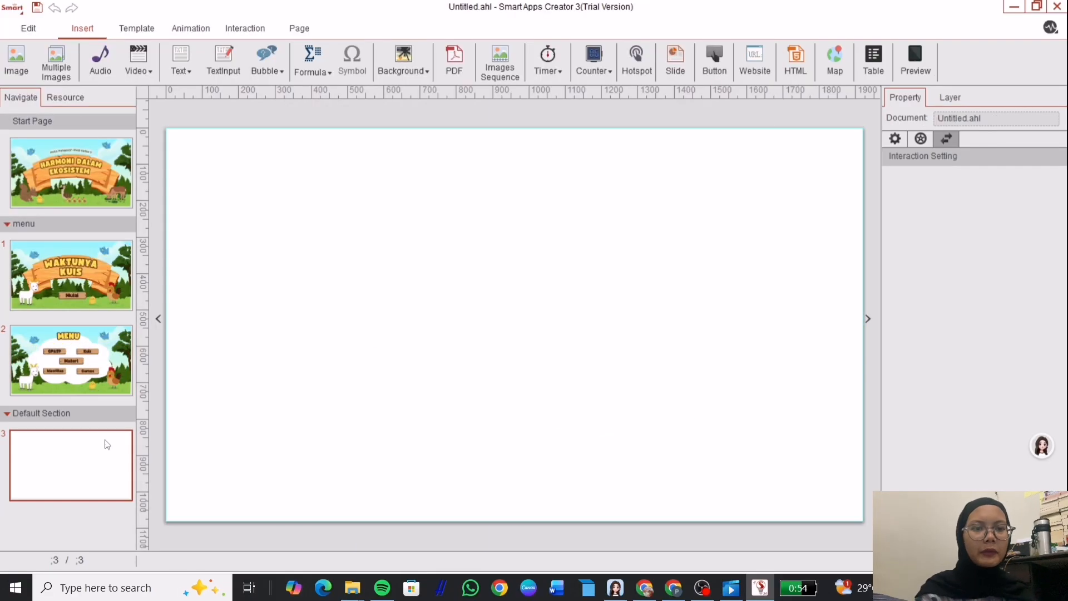
right_click(68, 411)
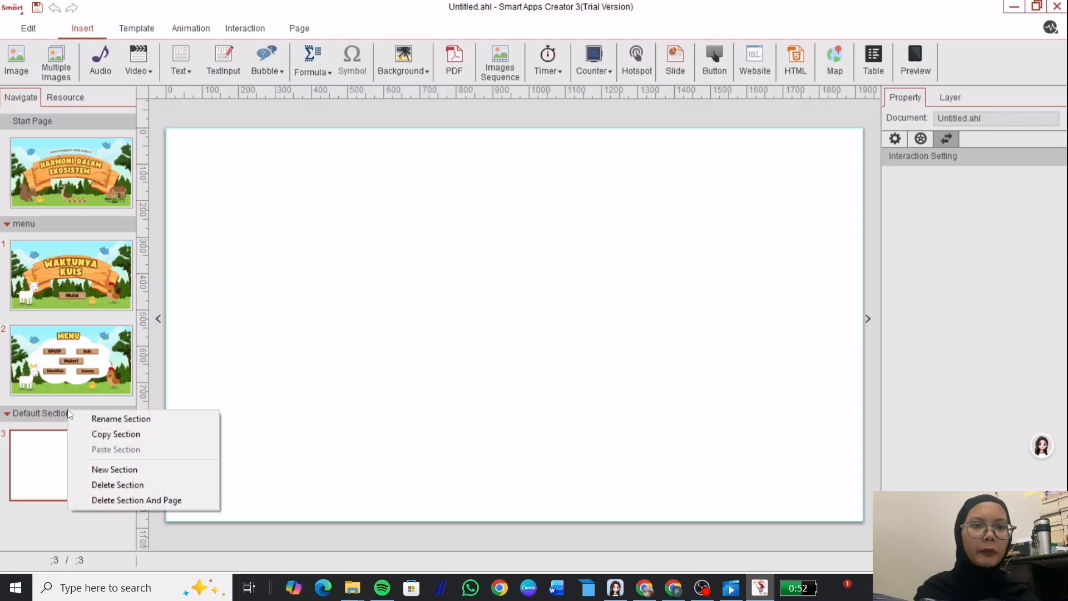
left_click(99, 414)
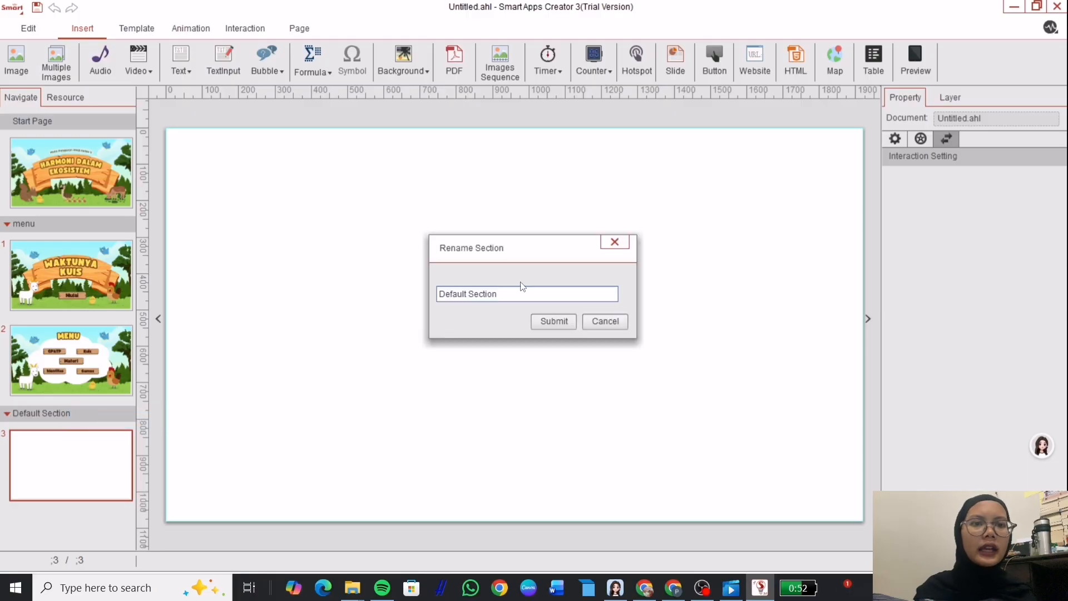
left_click_drag(514, 291, 436, 289)
key("BackSpace")
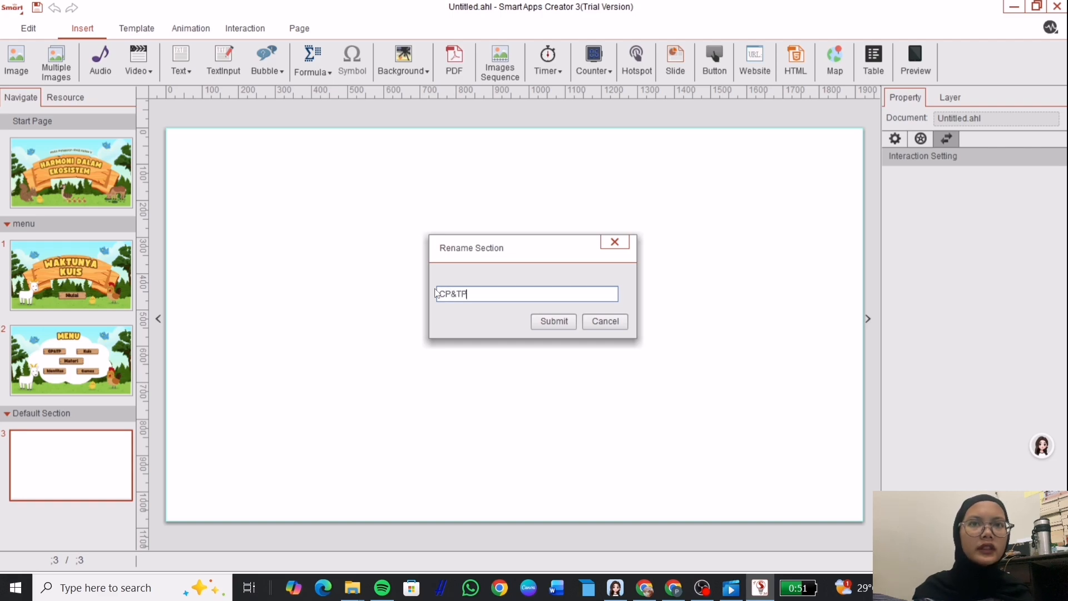
left_click(563, 319)
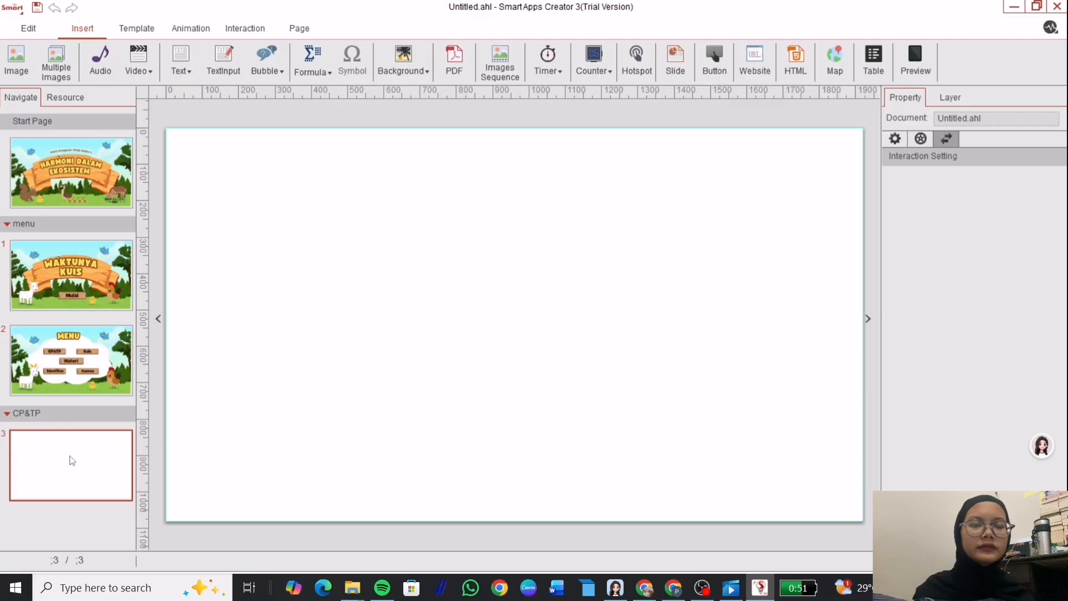
Fill page 4 with the Tujuan Pembelajaran image and add Menu and Back buttons.
left_click(25, 59)
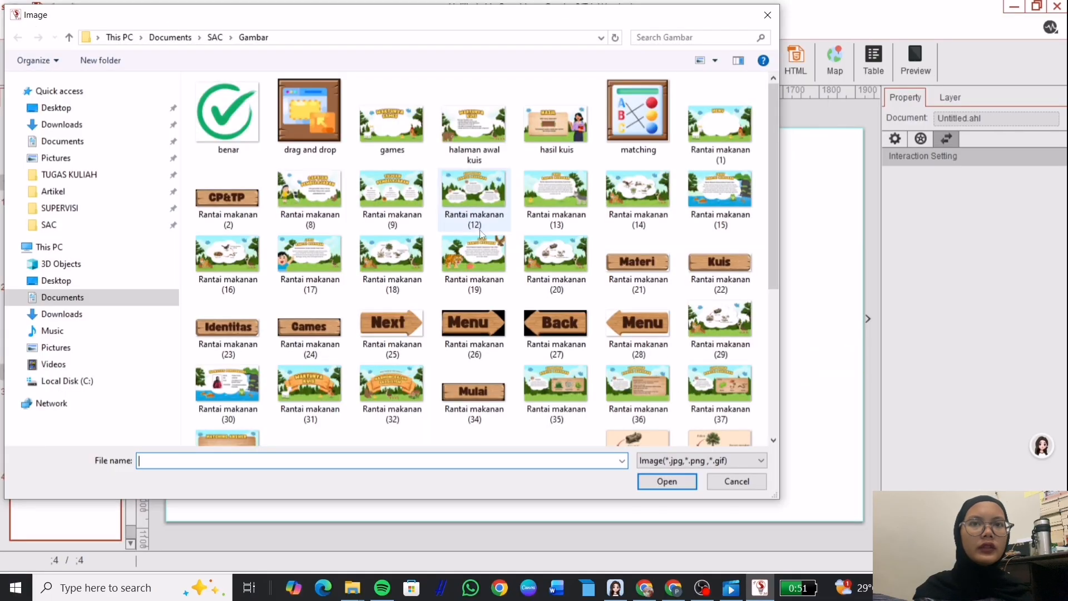
double_click(392, 200)
left_click(714, 59)
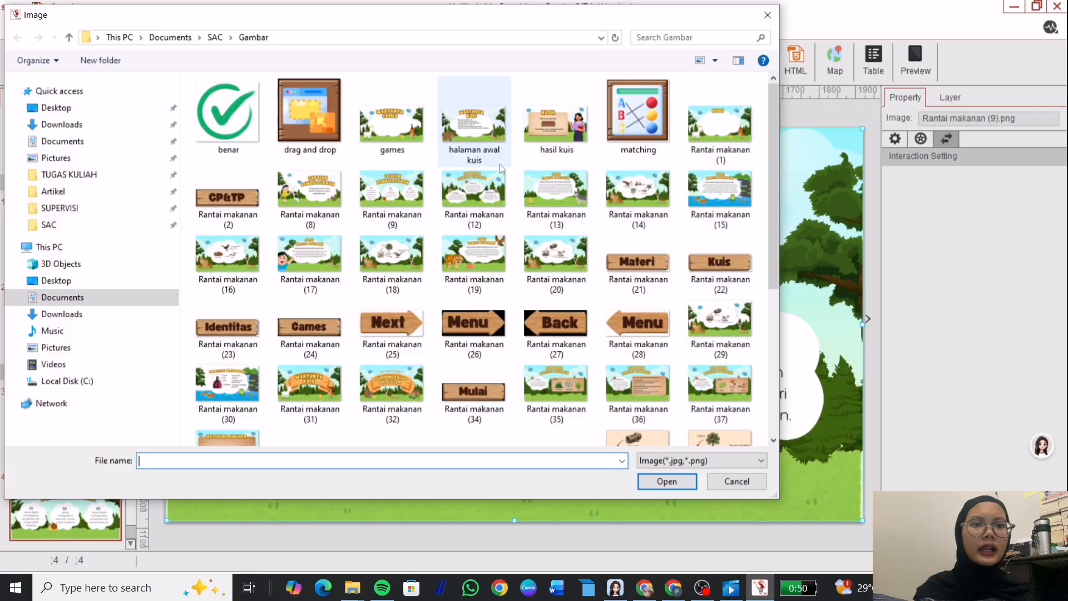
double_click(637, 322)
left_click_drag(845, 518, 296, 202)
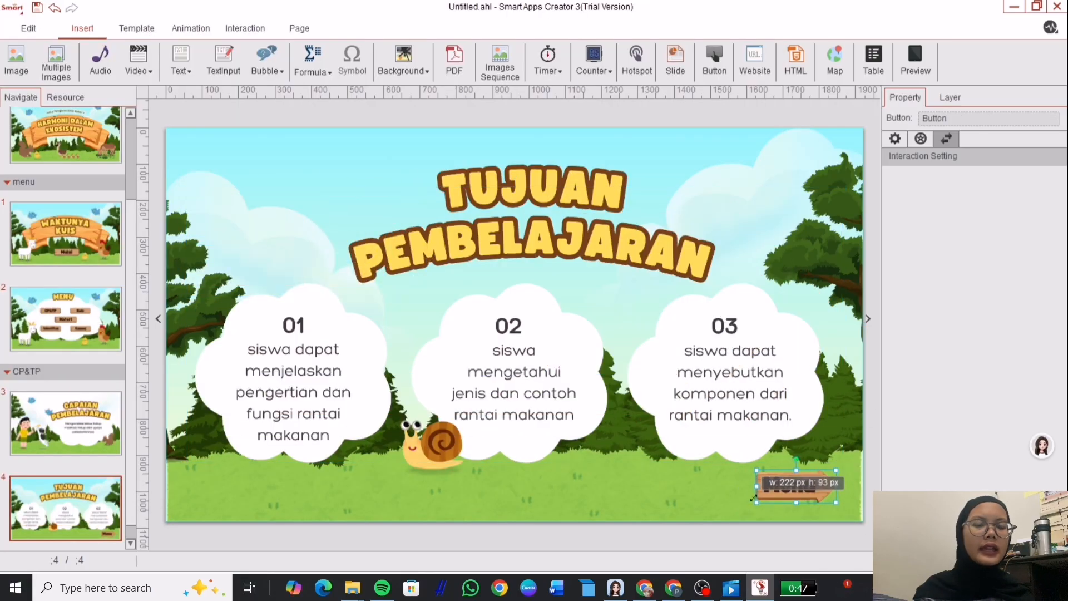
left_click(16, 59)
double_click(555, 323)
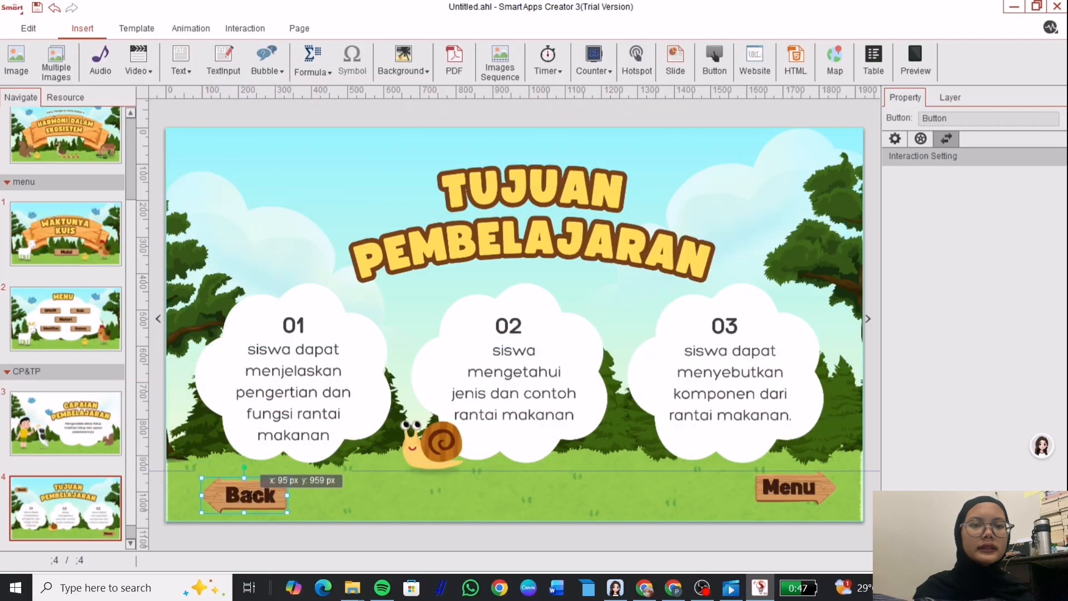
On the Capaian Pembelajaran page, add a bottom-left Menu button and a Next button.
left_click(627, 330)
double_click(638, 323)
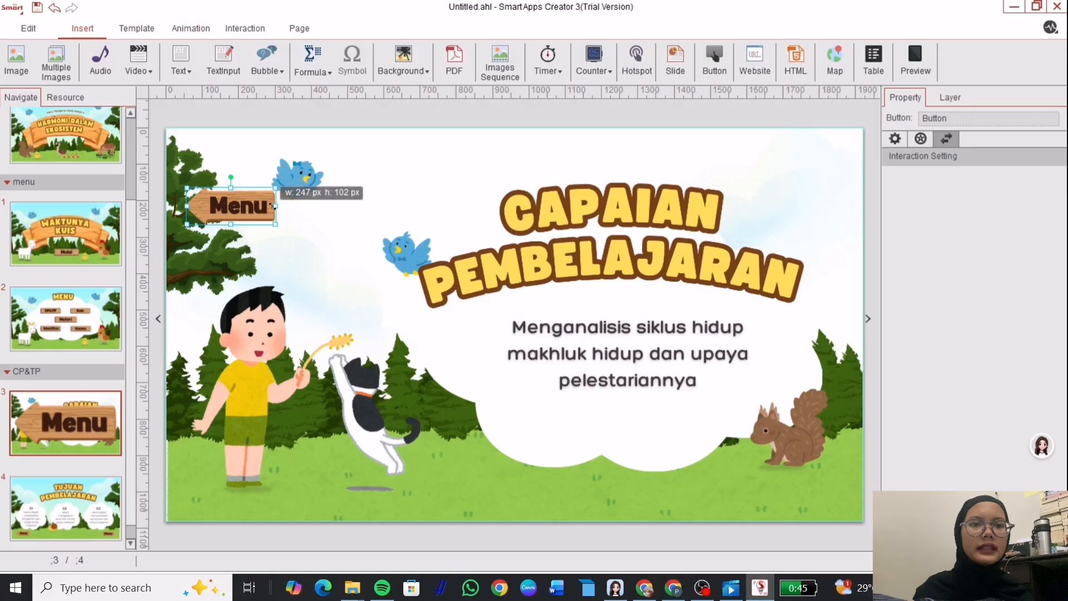
left_click_drag(234, 203, 238, 489)
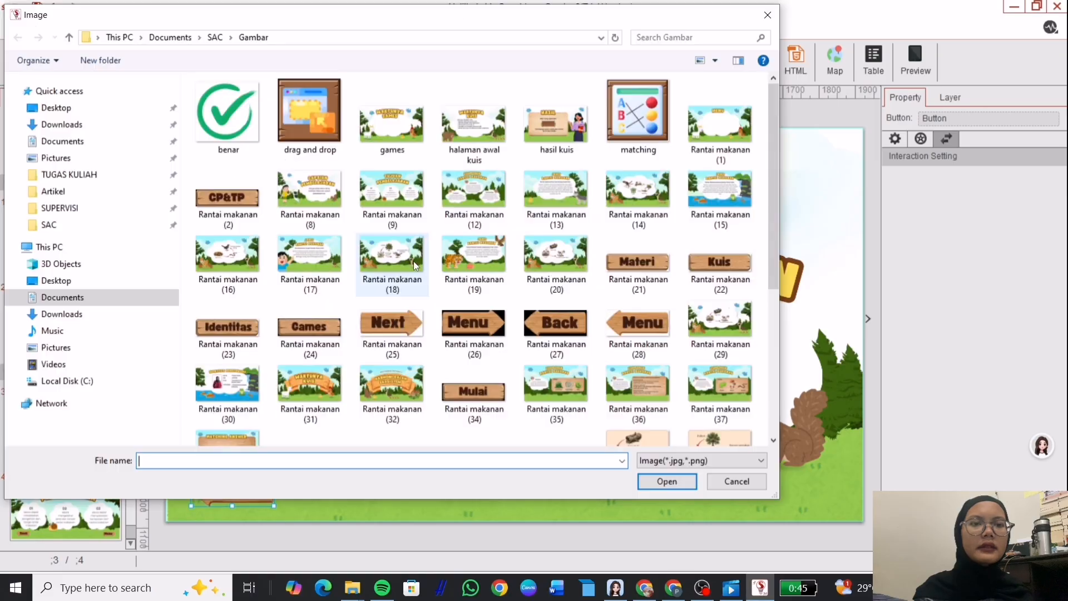
double_click(393, 323)
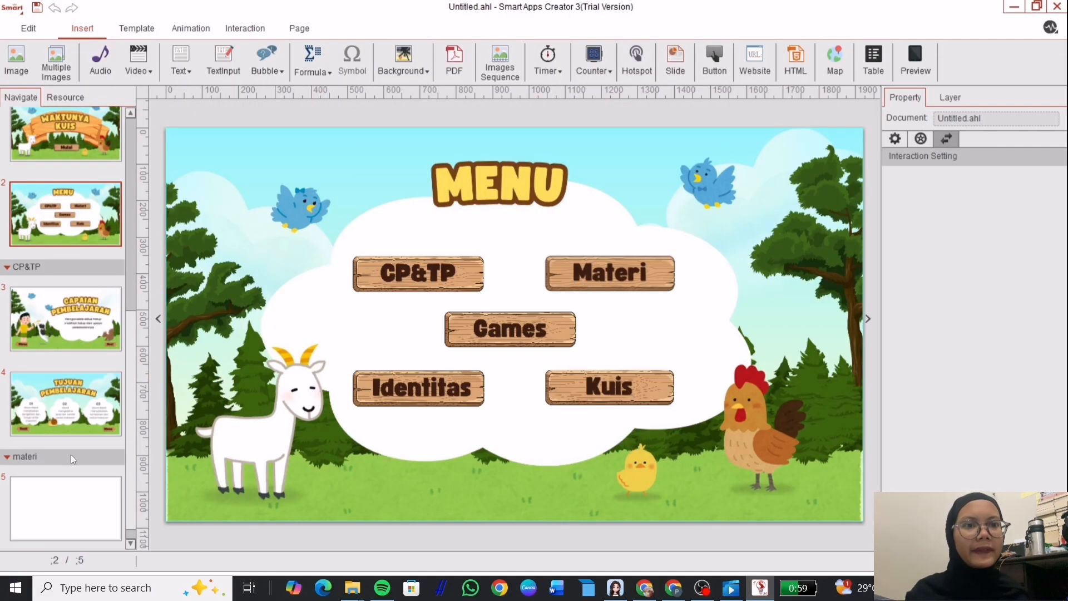
Place the Pengertian Rantai Makanan image on page 5 and fill new page 6 with its image.
left_click(82, 495)
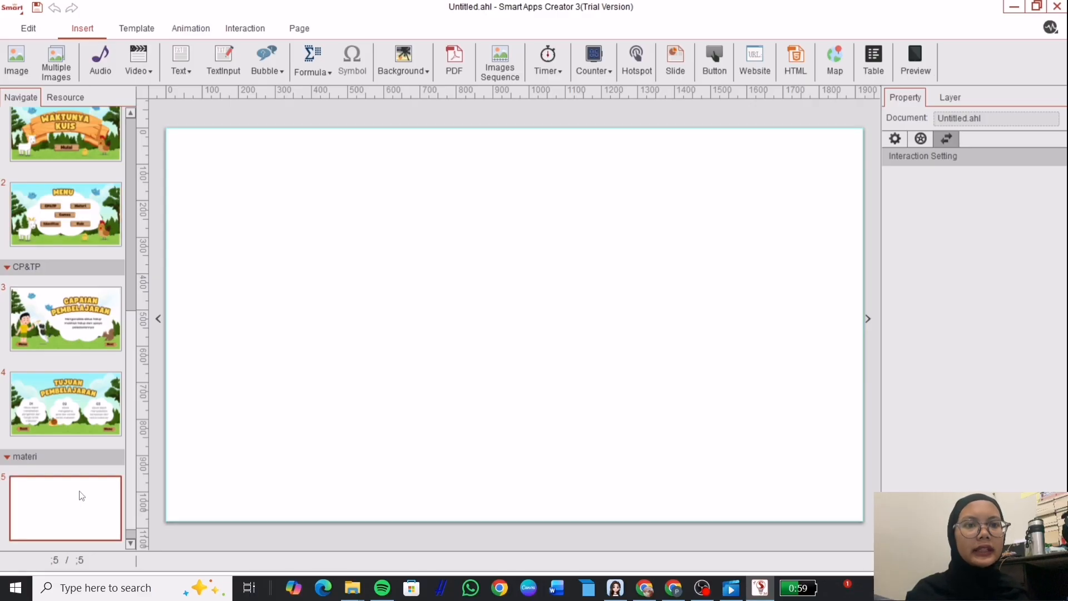
left_click(18, 67)
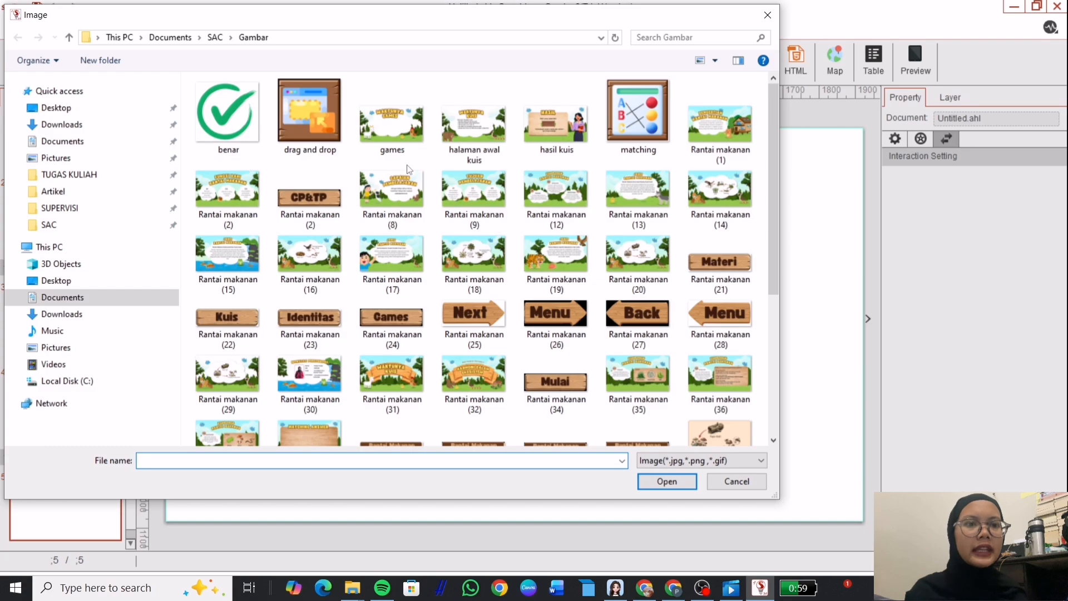
left_click(709, 115)
left_click(667, 481)
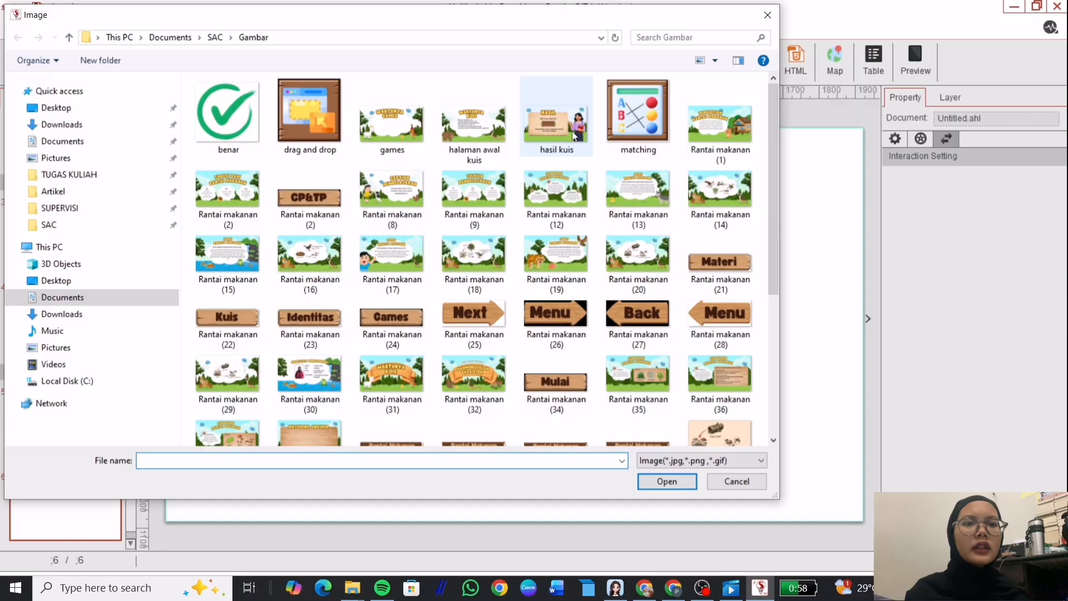
left_click(227, 189)
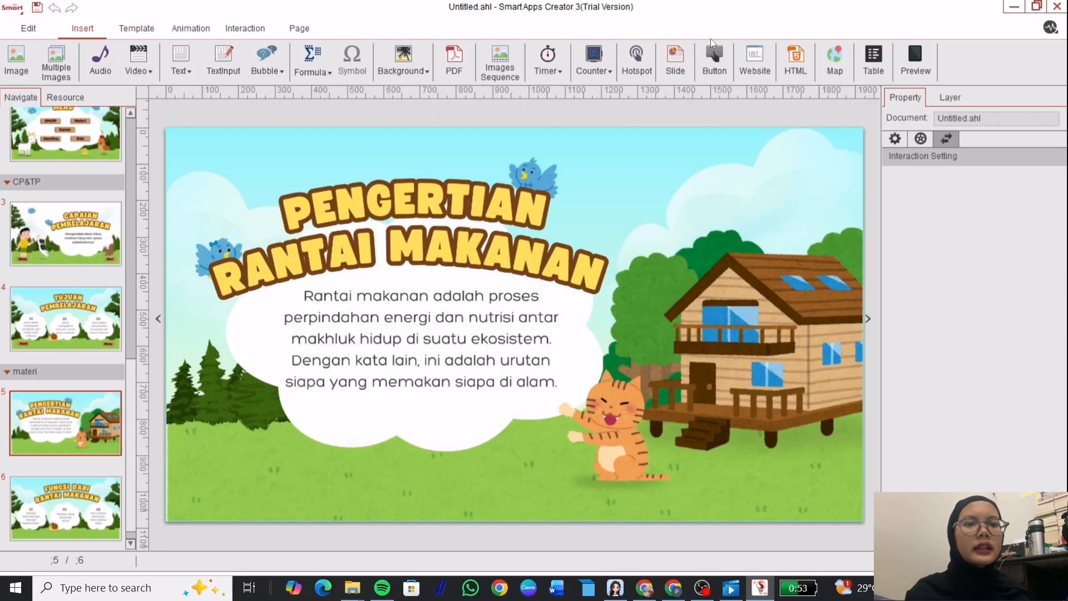
Add a Back button at the slide bottom and pick the Next button image.
left_click(714, 56)
left_click(639, 320)
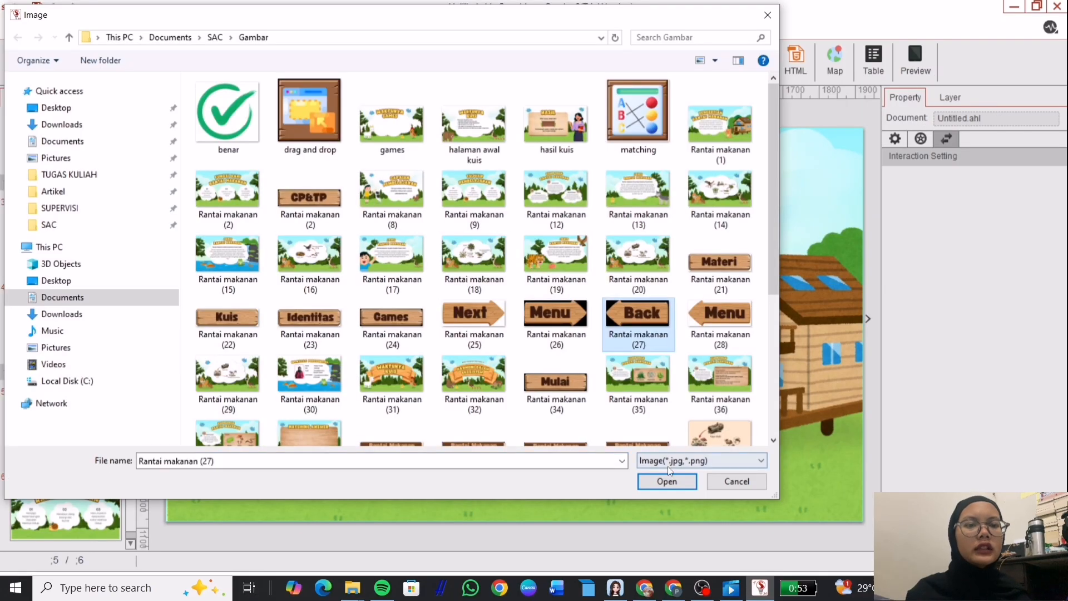
left_click(666, 482)
left_click_drag(252, 210, 229, 489)
left_click(714, 56)
left_click(474, 320)
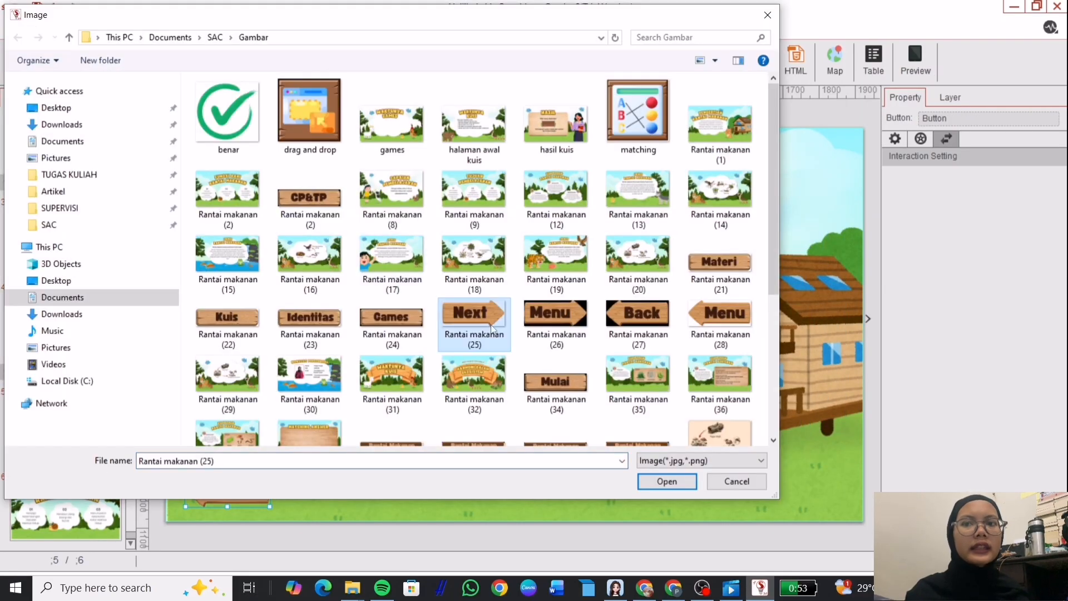
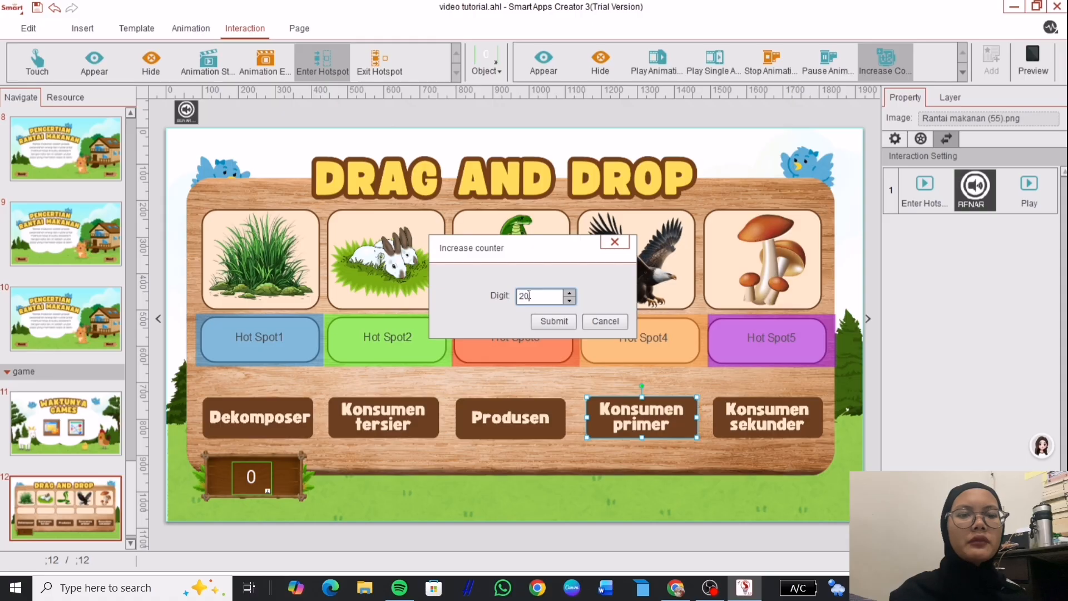
Confirm the +20 score, then make Konsumen sekunder increase the counter on entering Hot Spot3.
left_click(557, 322)
left_click(725, 397)
left_click(330, 62)
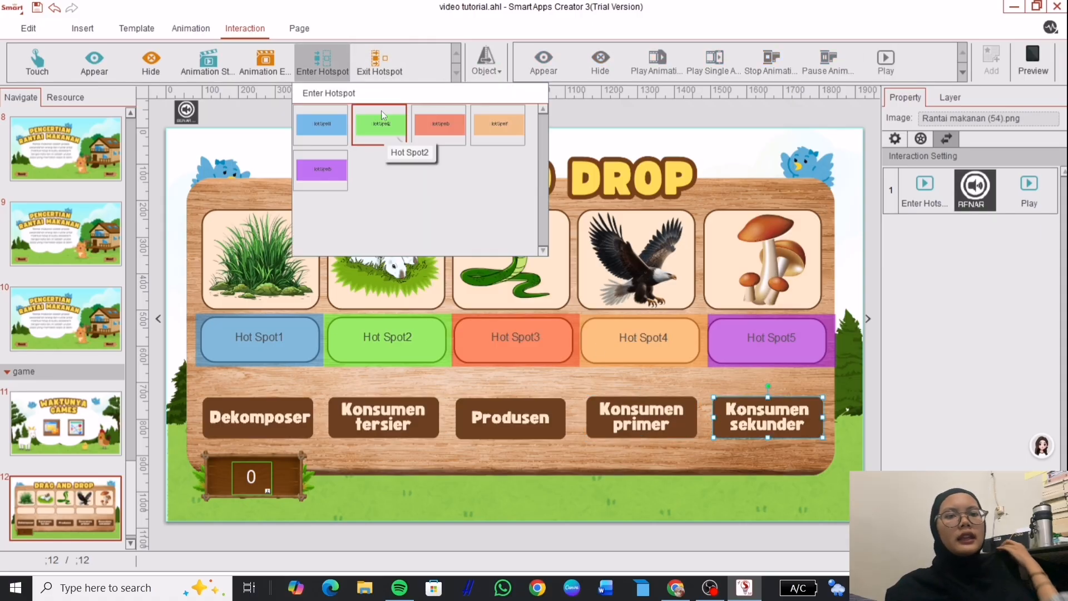
left_click(446, 128)
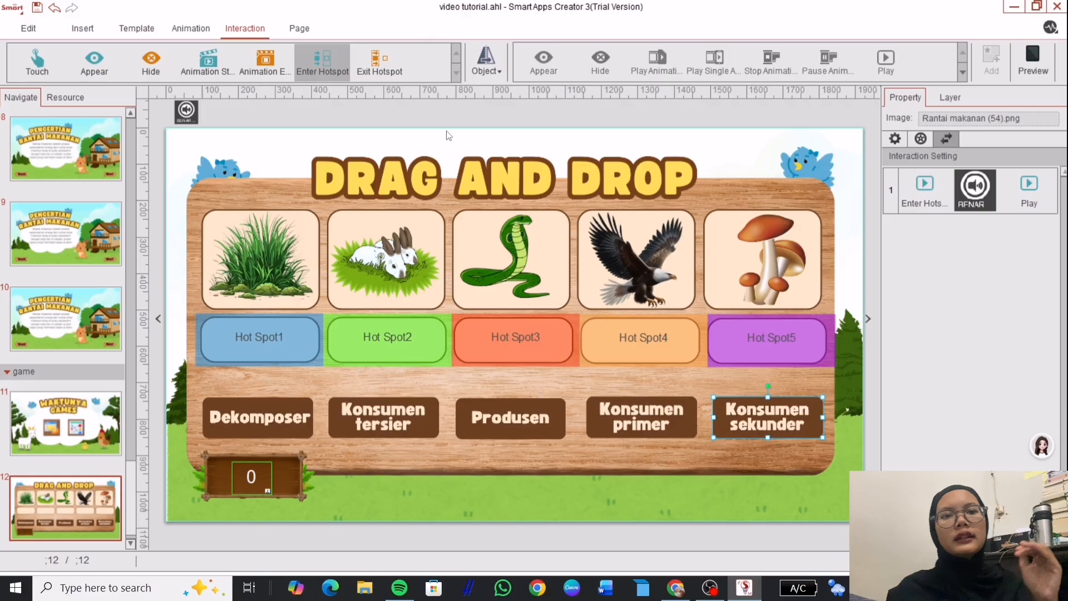
left_click(494, 68)
left_click(492, 94)
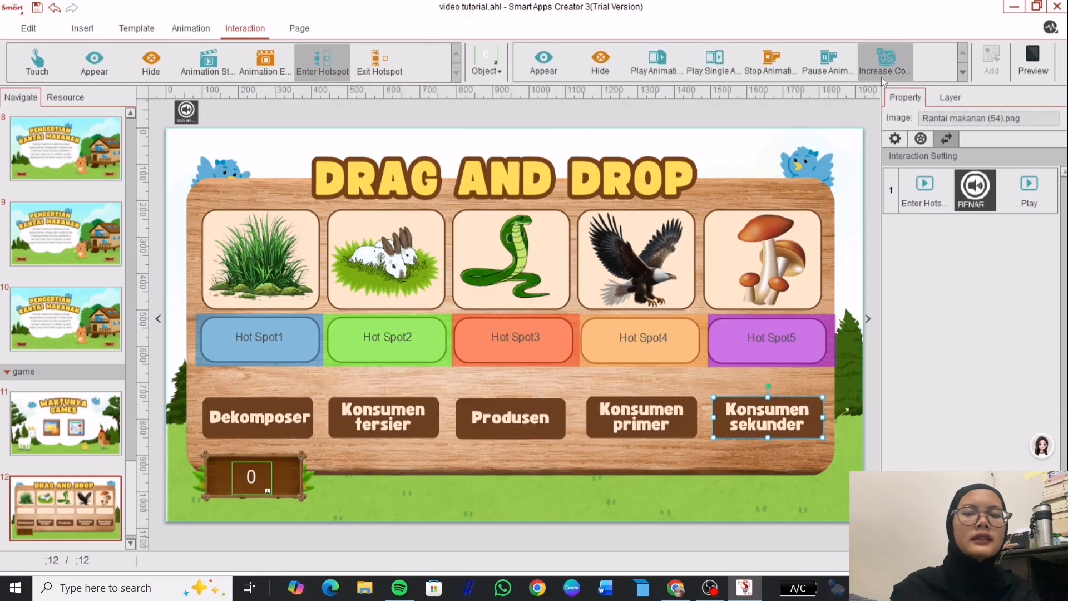
left_click(881, 76)
Confirm Konsumen sekunder's +20 rule, then preview the game by dragging each card under its animal.
left_click(553, 322)
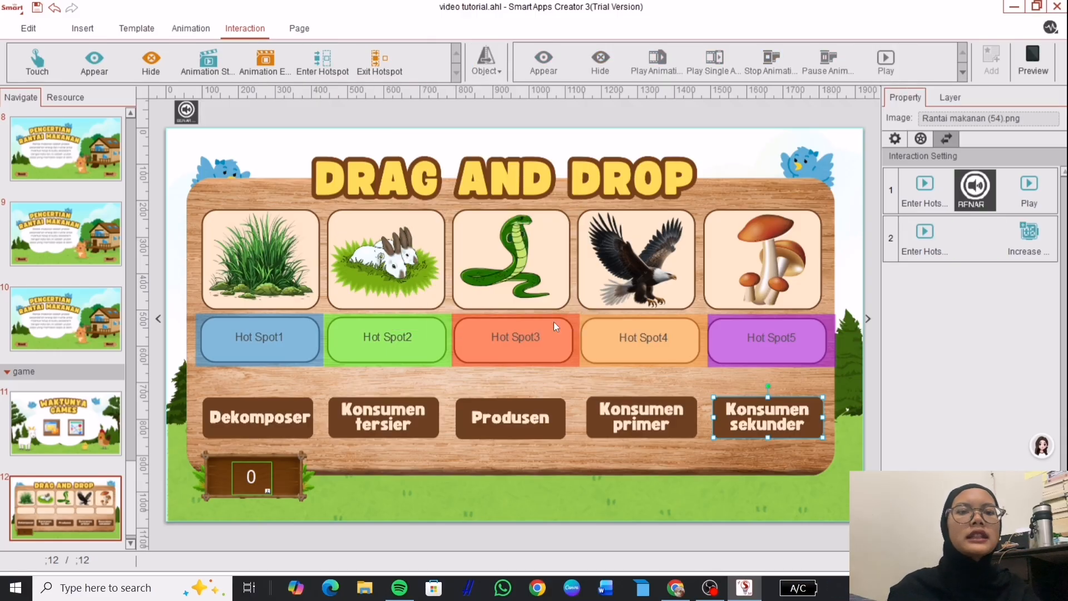
left_click(1024, 55)
left_click_drag(228, 413, 878, 313)
left_click_drag(853, 418, 367, 315)
left_click_drag(893, 415, 564, 315)
left_click_drag(514, 415, 192, 309)
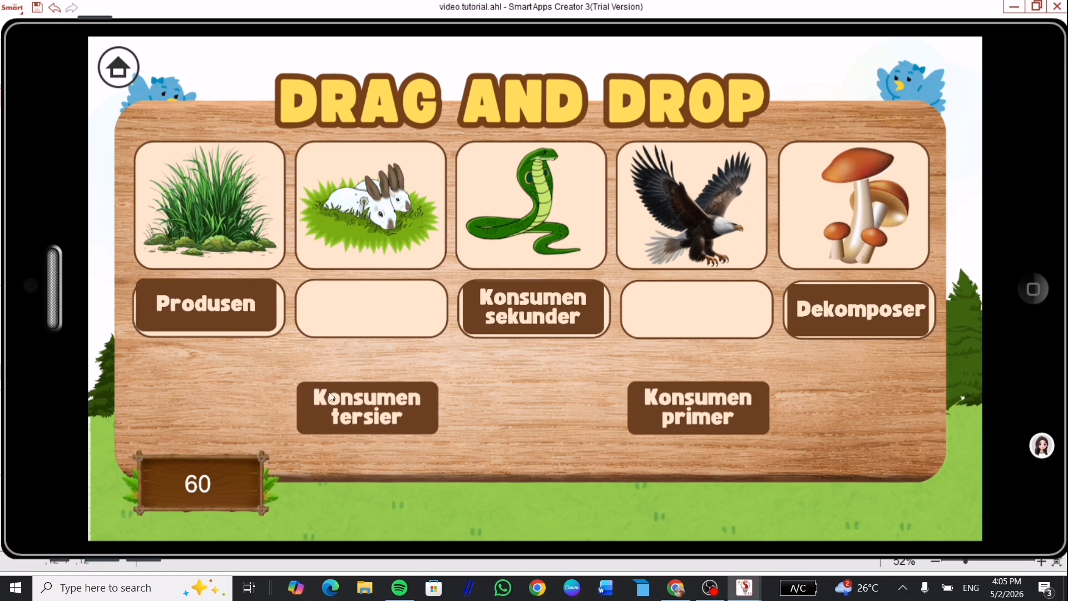
left_click_drag(380, 414, 672, 316)
left_click_drag(639, 424, 395, 332)
left_click(1038, 292)
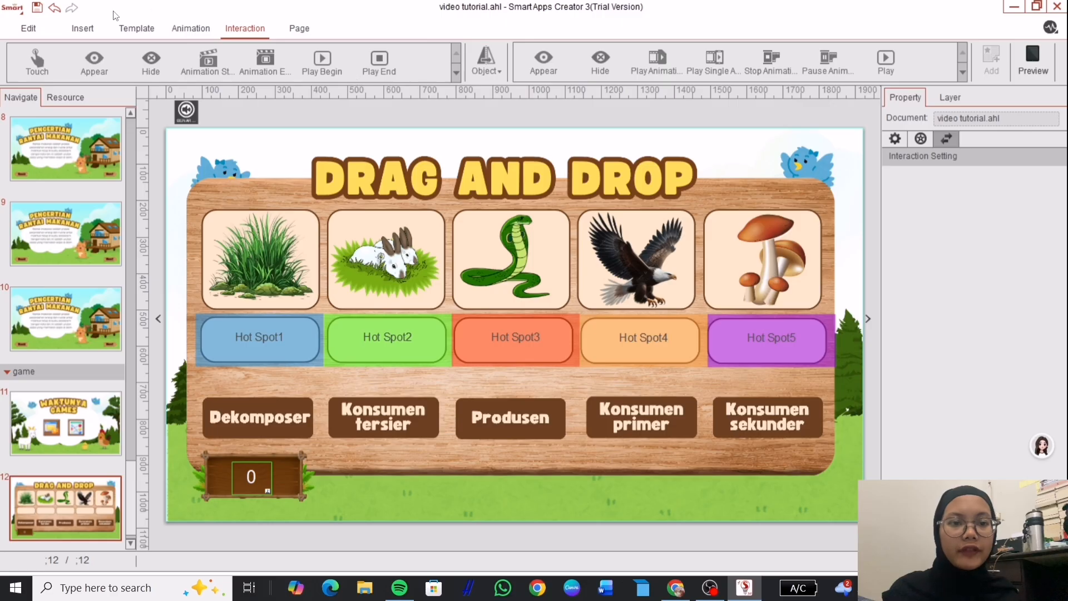
Insert the Rantai makanan (48) great-job image from the SAC\Gambar folder.
left_click(93, 29)
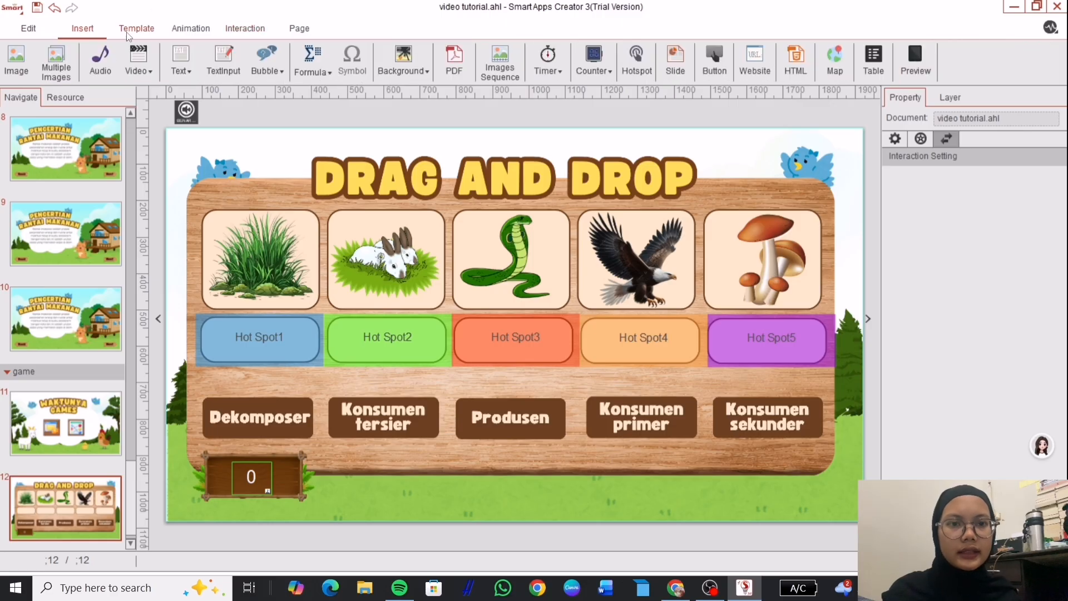
left_click(25, 62)
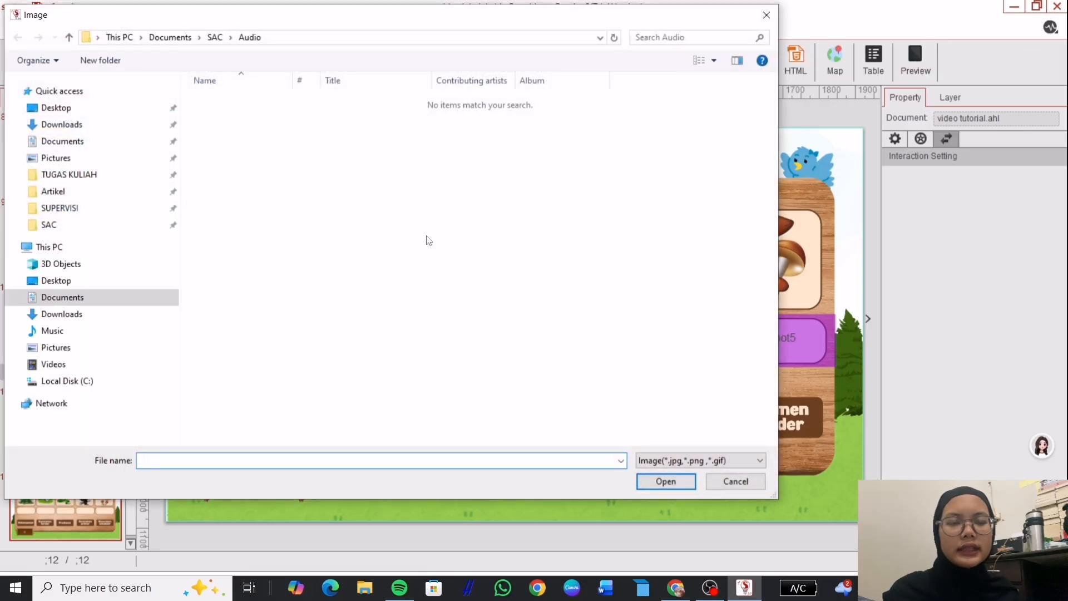
left_click(121, 228)
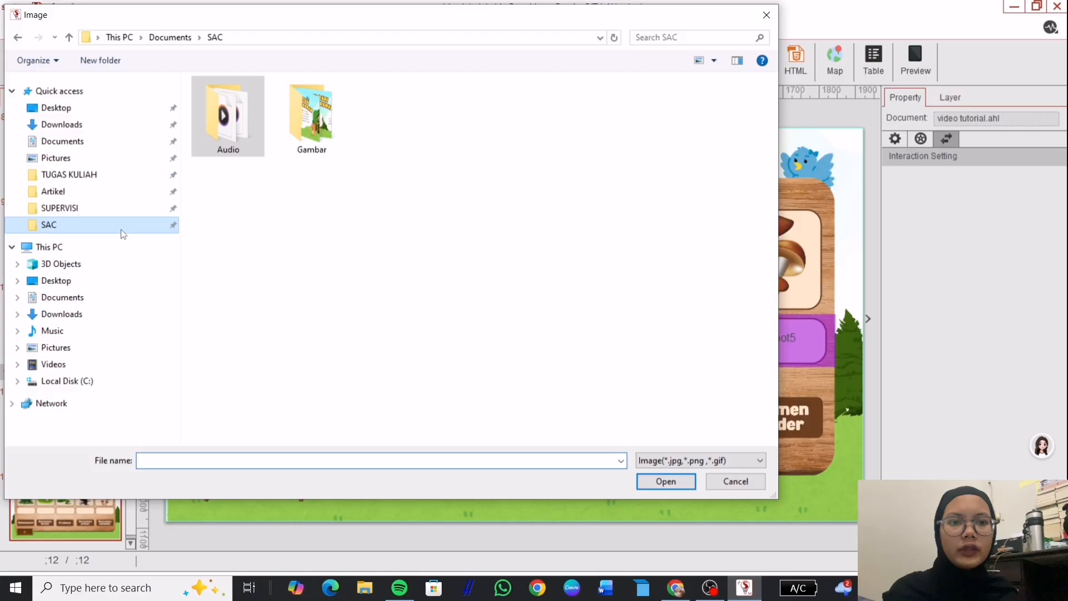
double_click(295, 116)
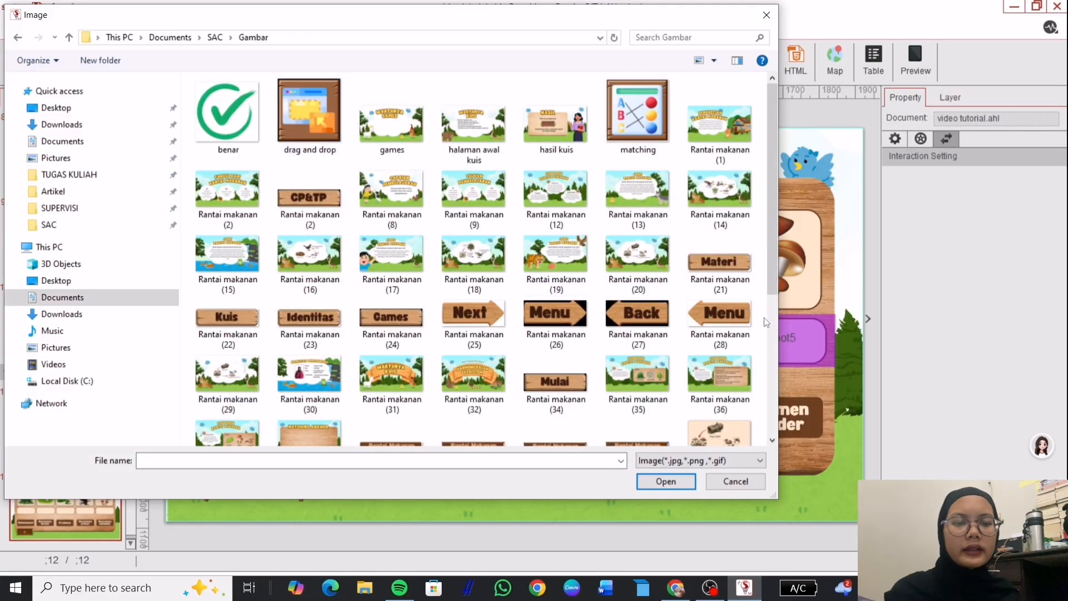
scroll(768, 333, "down", 5)
left_click(490, 261)
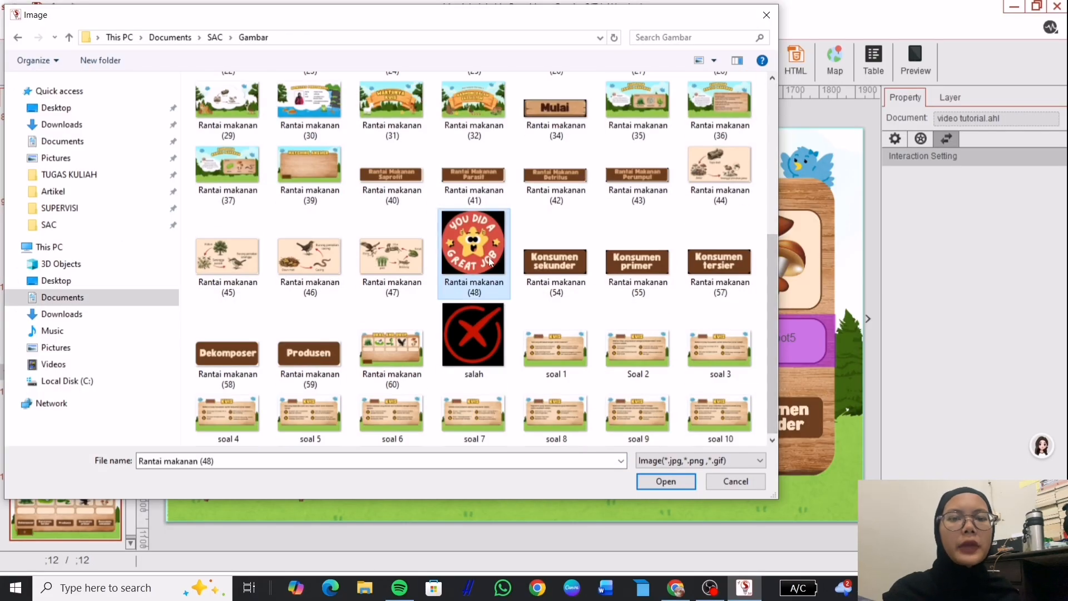
left_click(678, 483)
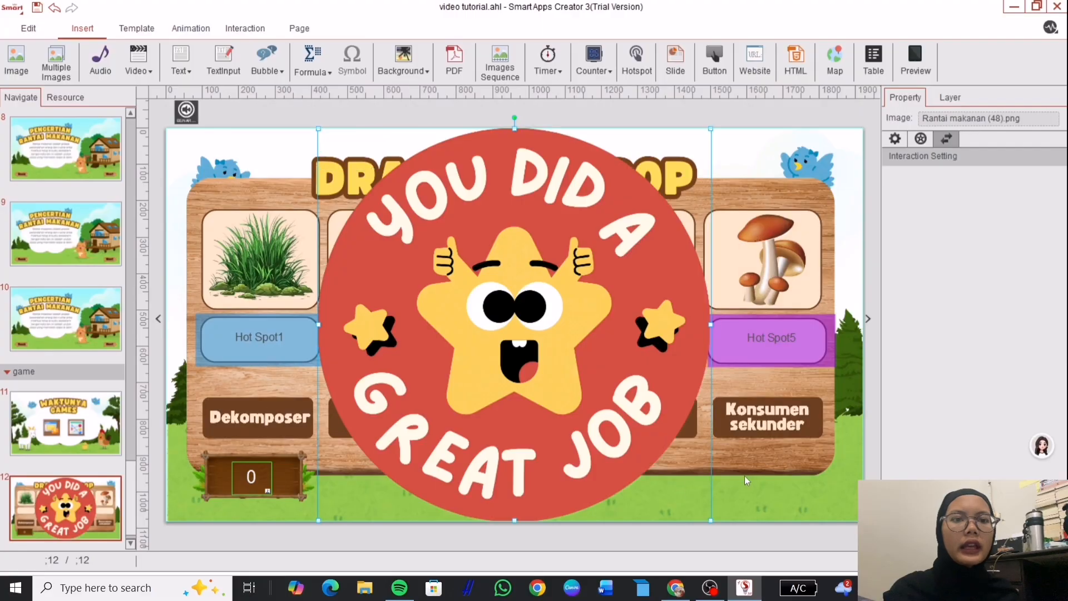
Shrink the great-job badge and move it to the page centre.
left_click_drag(710, 521, 518, 311)
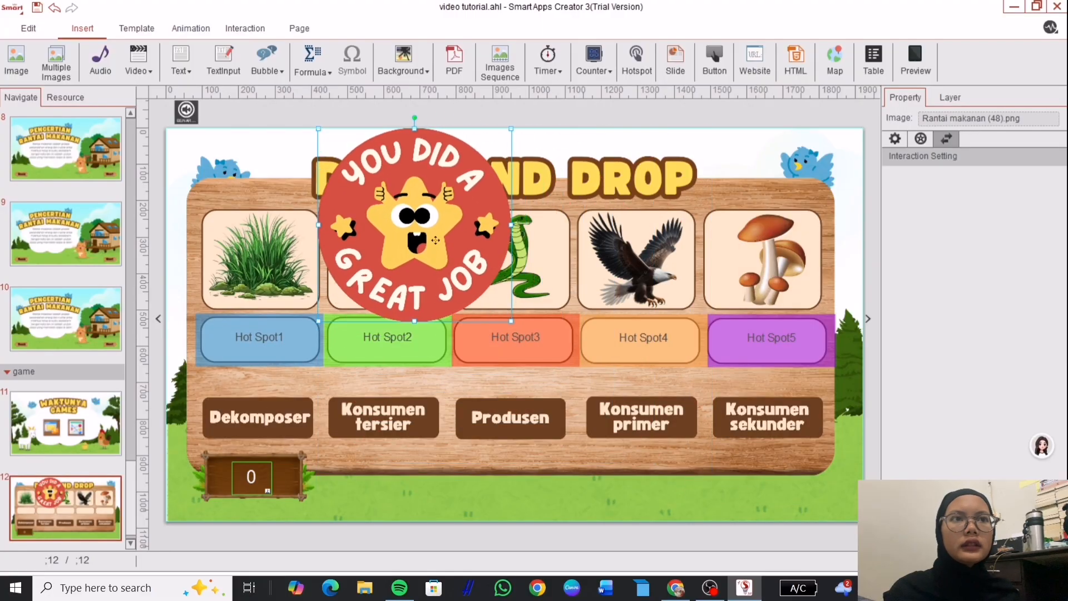
left_click_drag(459, 206, 526, 317)
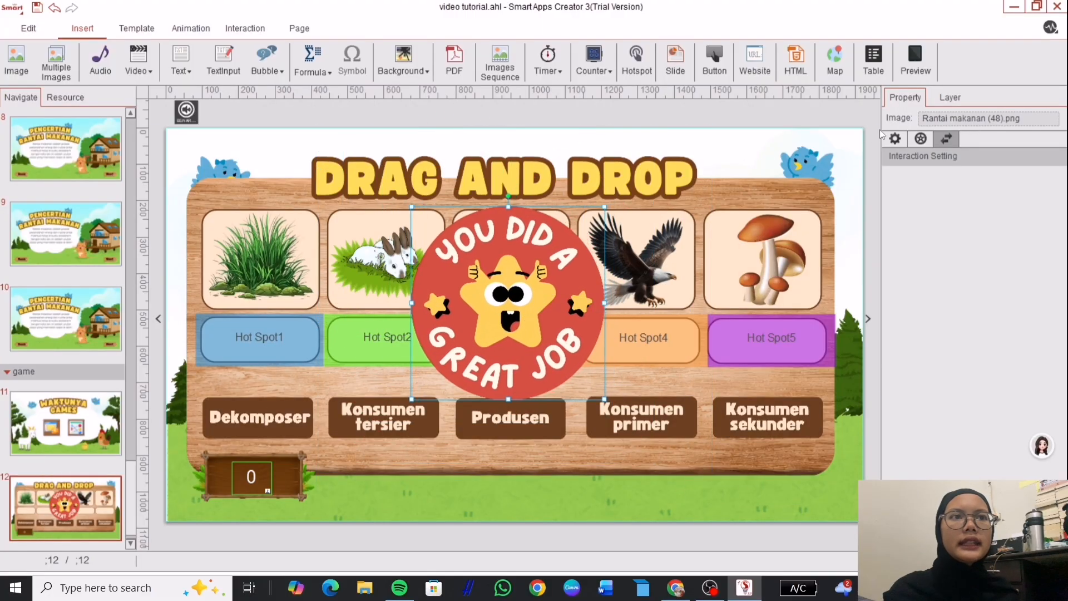
left_click(895, 139)
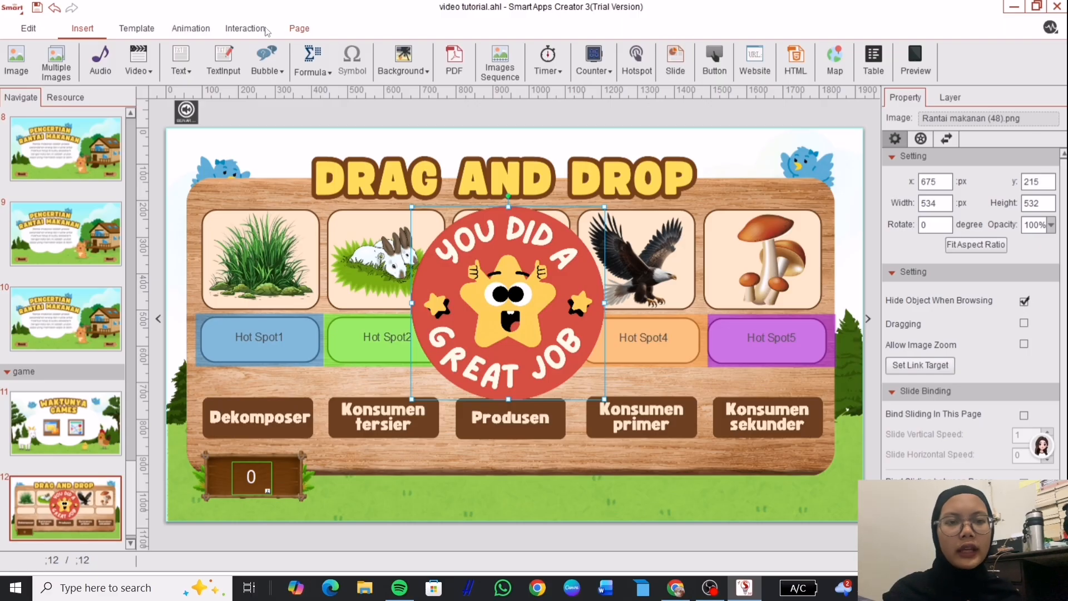
Give the badge a Zoom animation with Ease in Back easing.
left_click(202, 33)
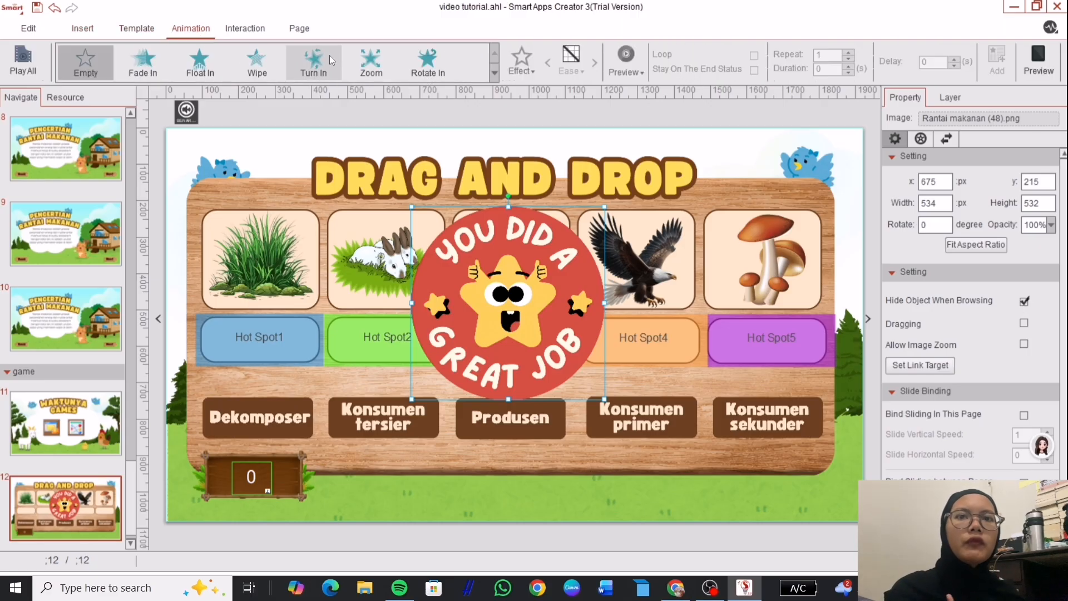
left_click(371, 60)
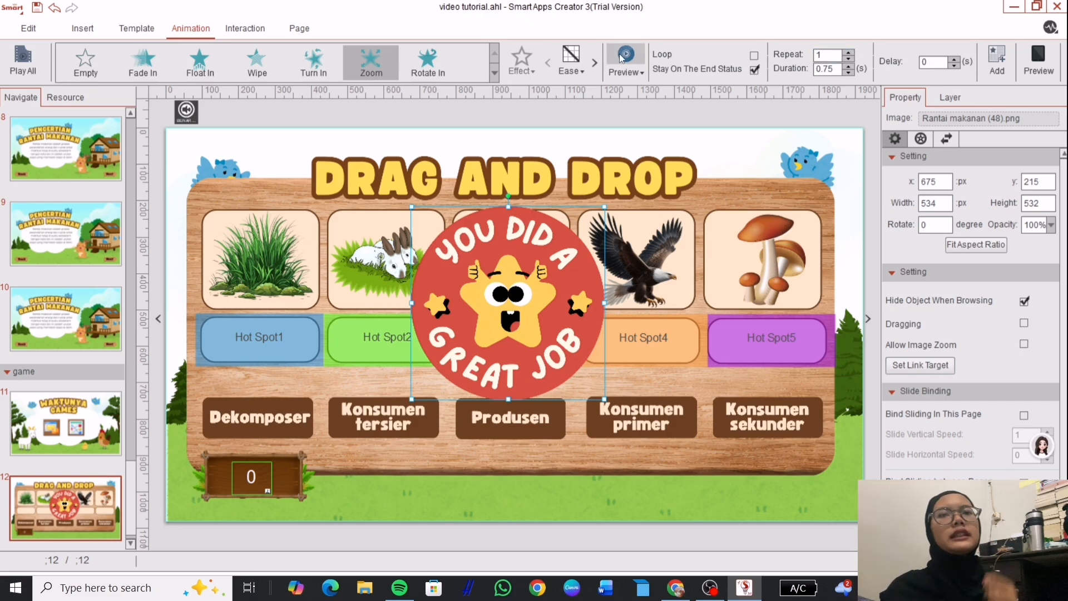
left_click(581, 58)
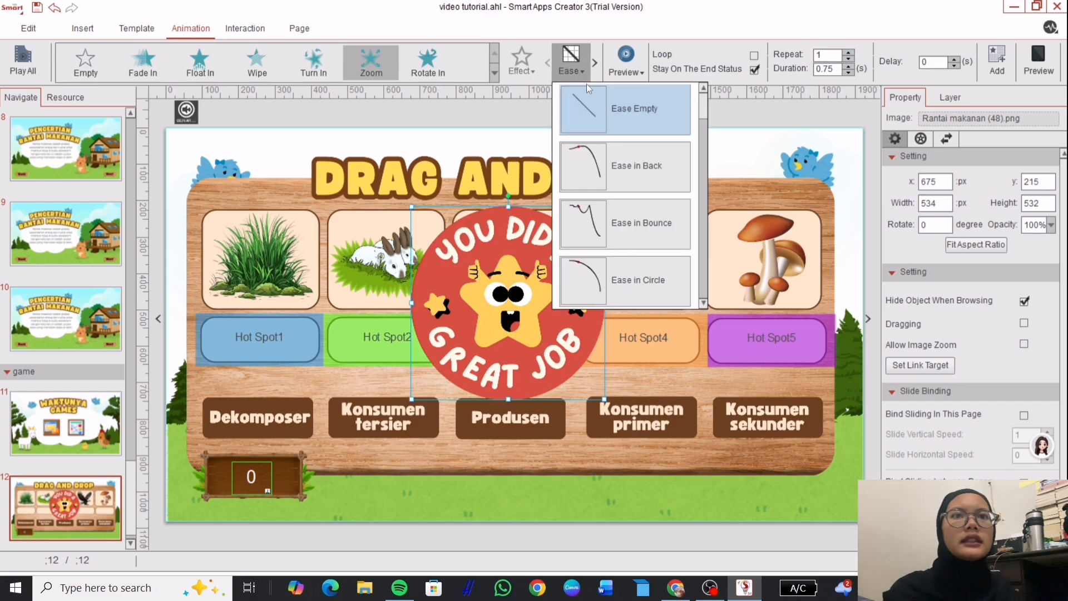
left_click(616, 167)
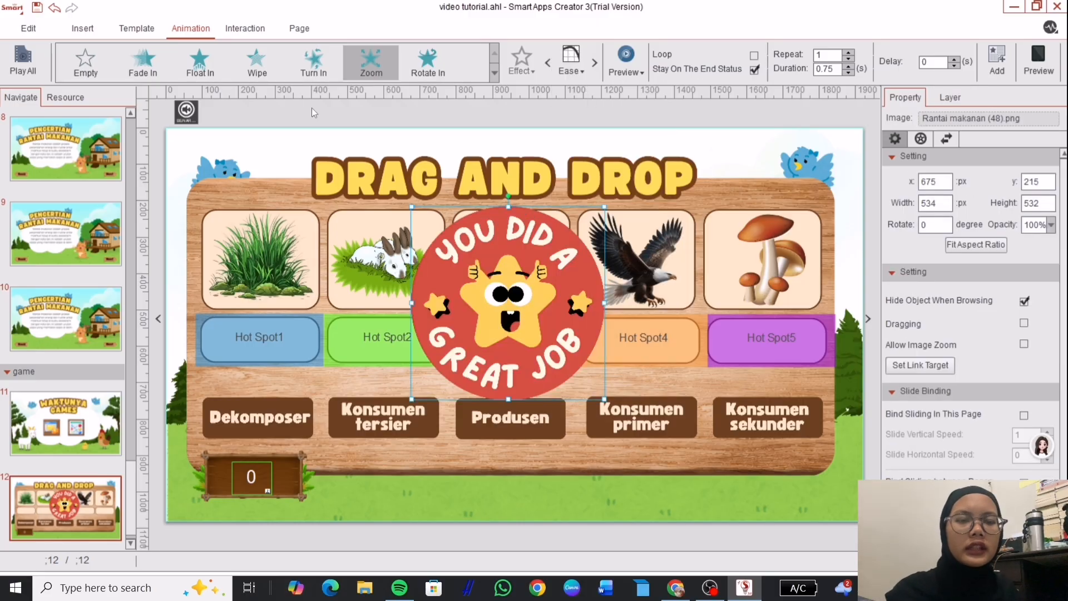
left_click(81, 30)
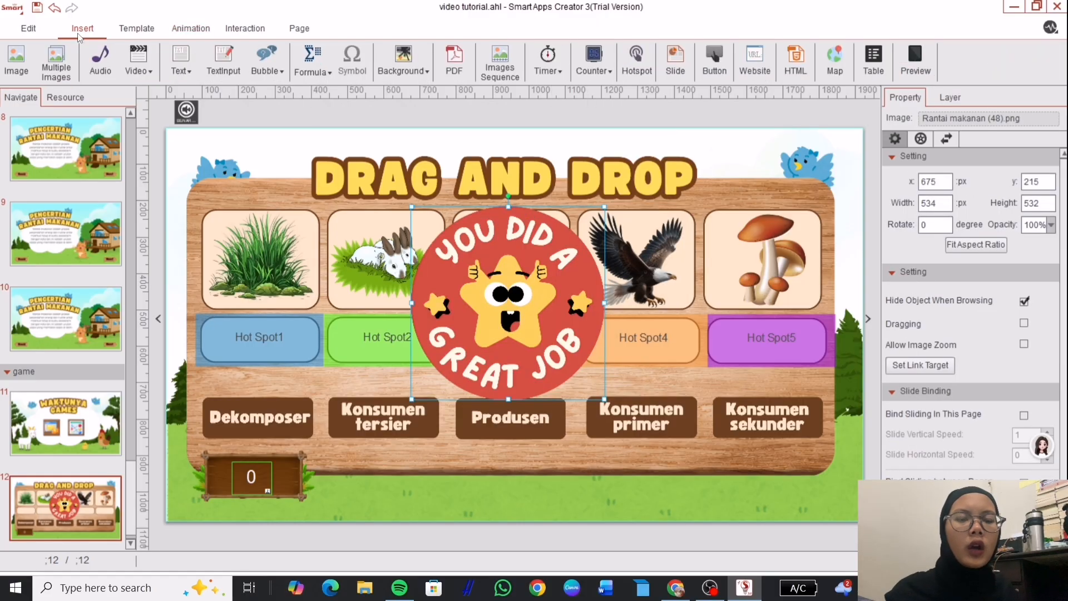
Insert the TEPUK TANGAN applause audio from SAC\Audio and place it at the top-left corner.
left_click(96, 57)
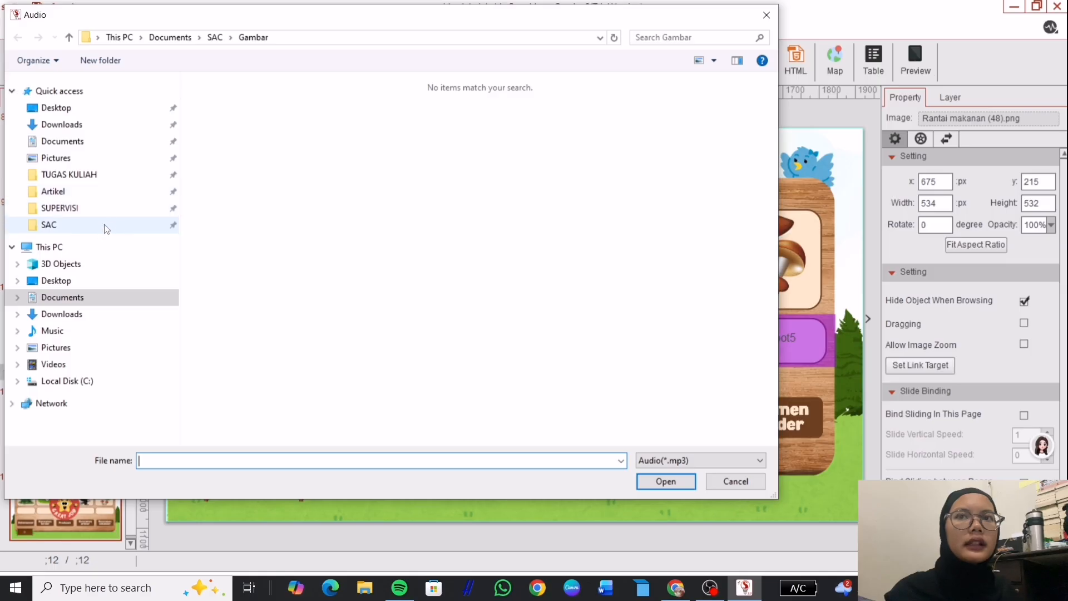
left_click(107, 227)
double_click(235, 139)
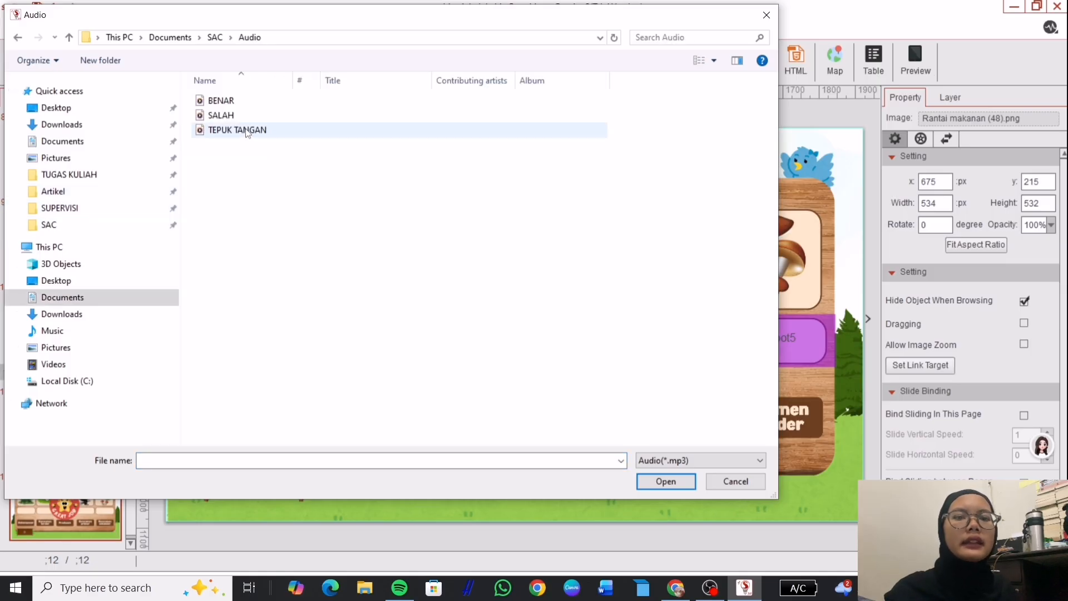
left_click(246, 132)
left_click(667, 482)
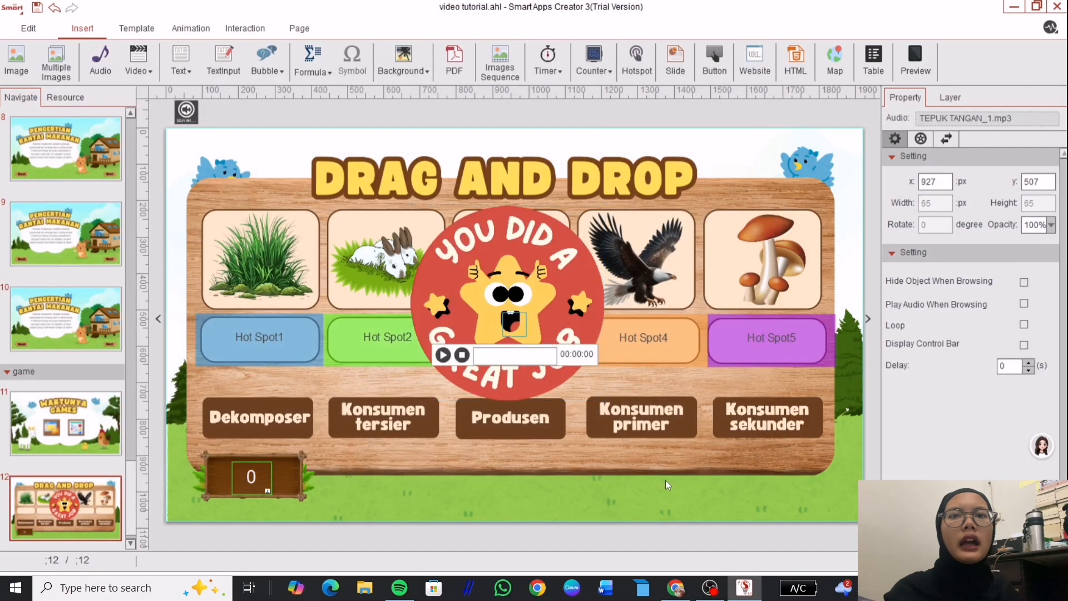
left_click_drag(514, 322, 216, 110)
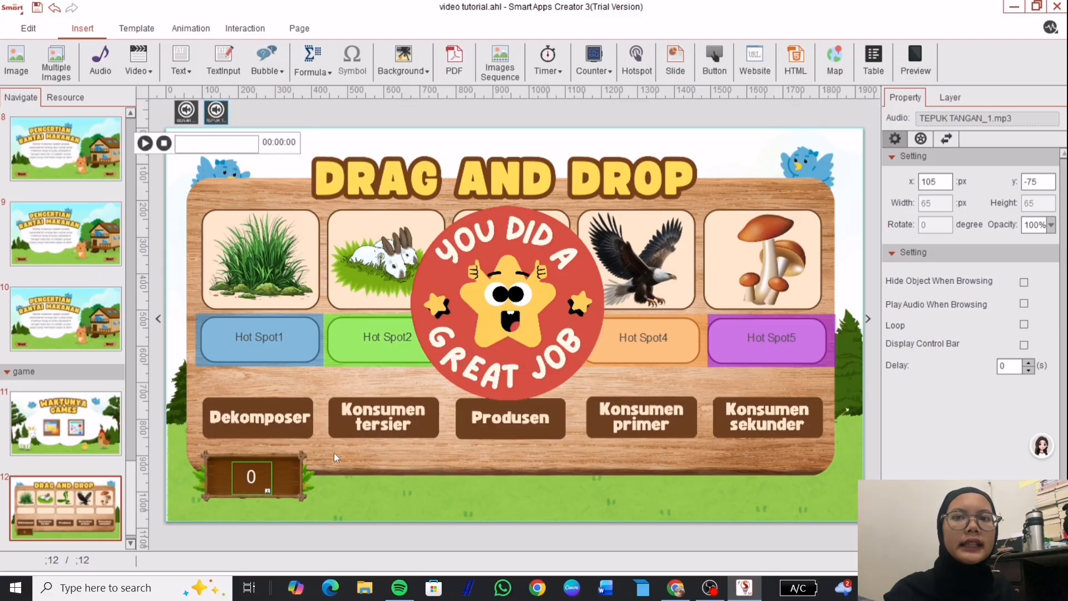
left_click(257, 482)
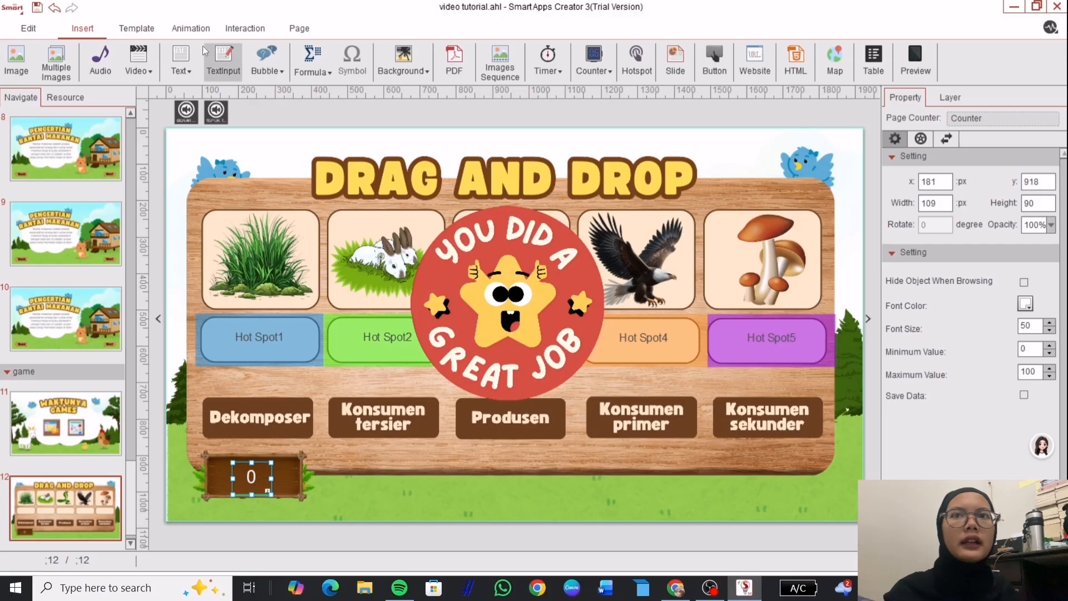
Make the score counter play TEPUK TANGAN_1.mp3 when it reaches 100.
left_click(245, 28)
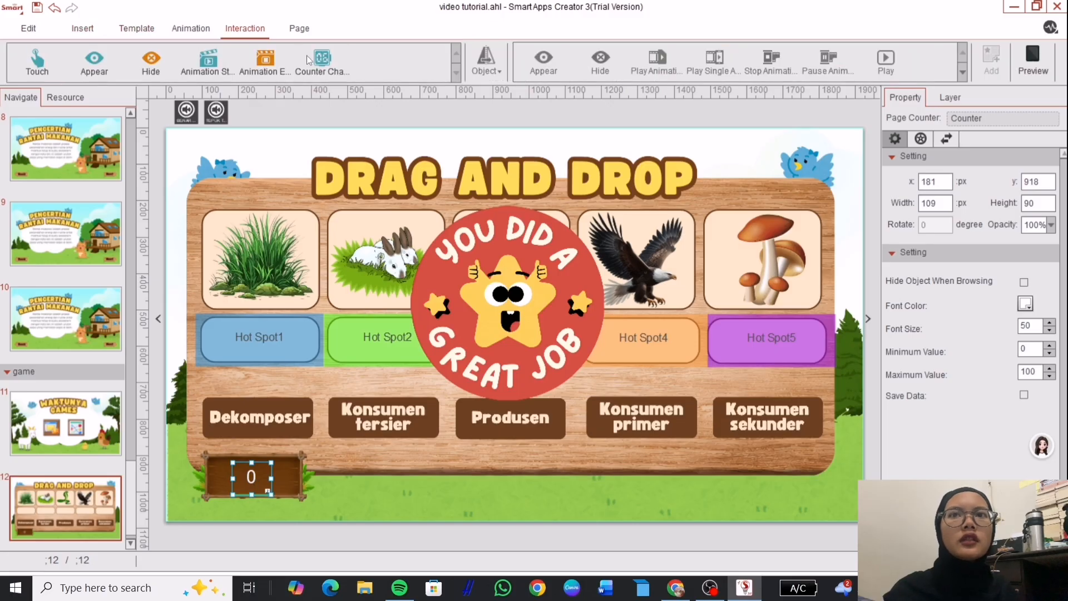
left_click(321, 61)
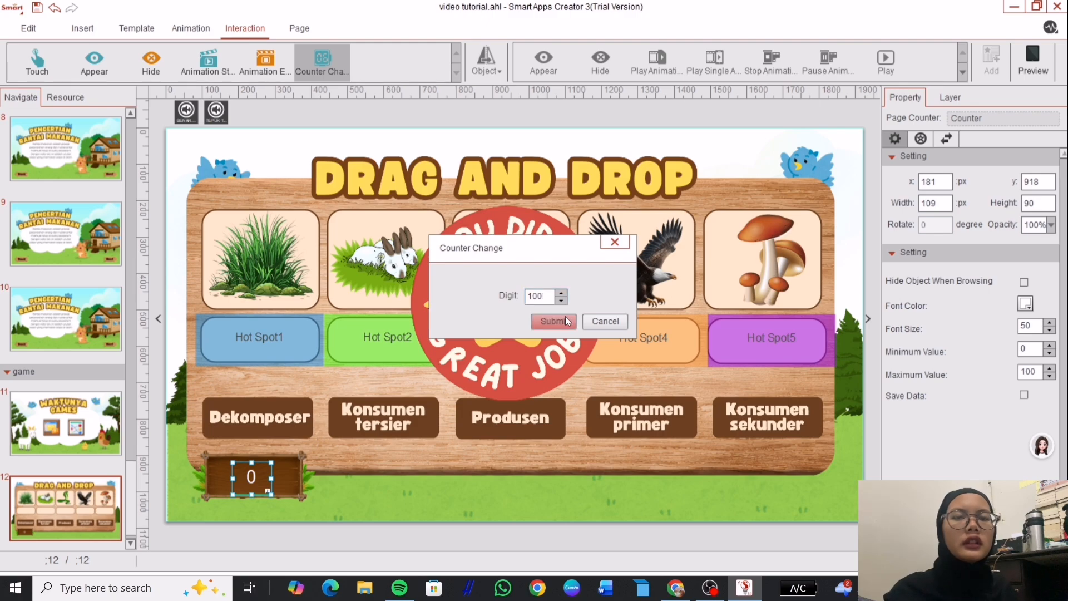
left_click(565, 316)
left_click(493, 78)
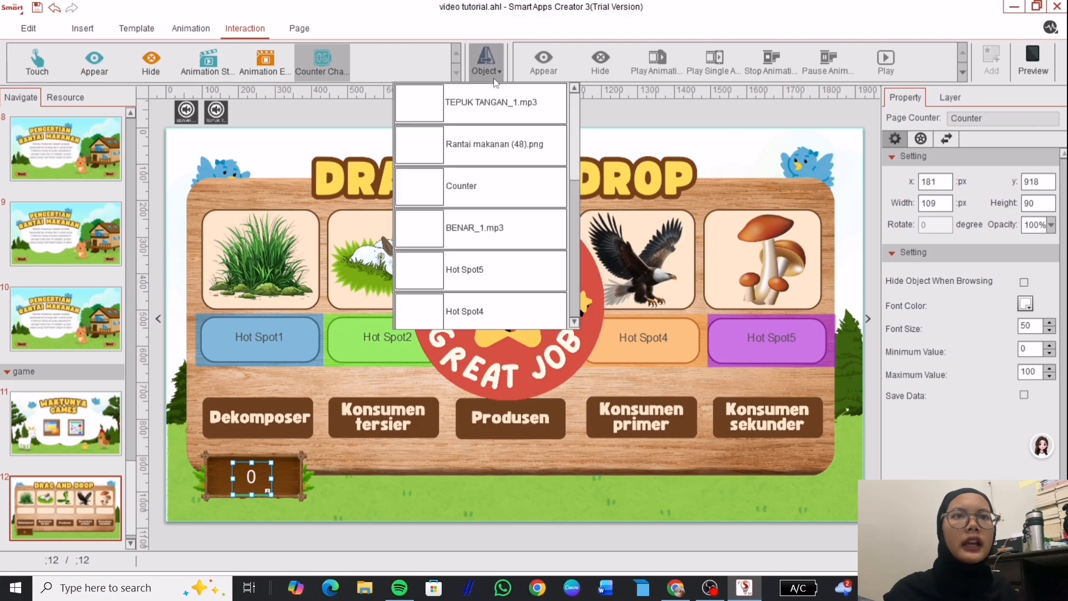
left_click(500, 107)
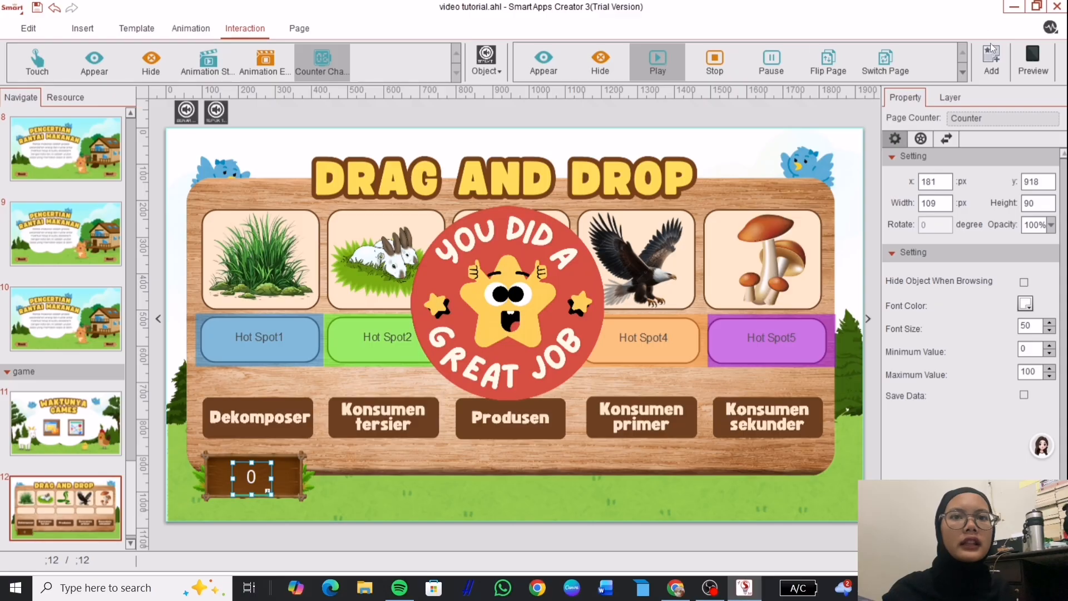
left_click(990, 51)
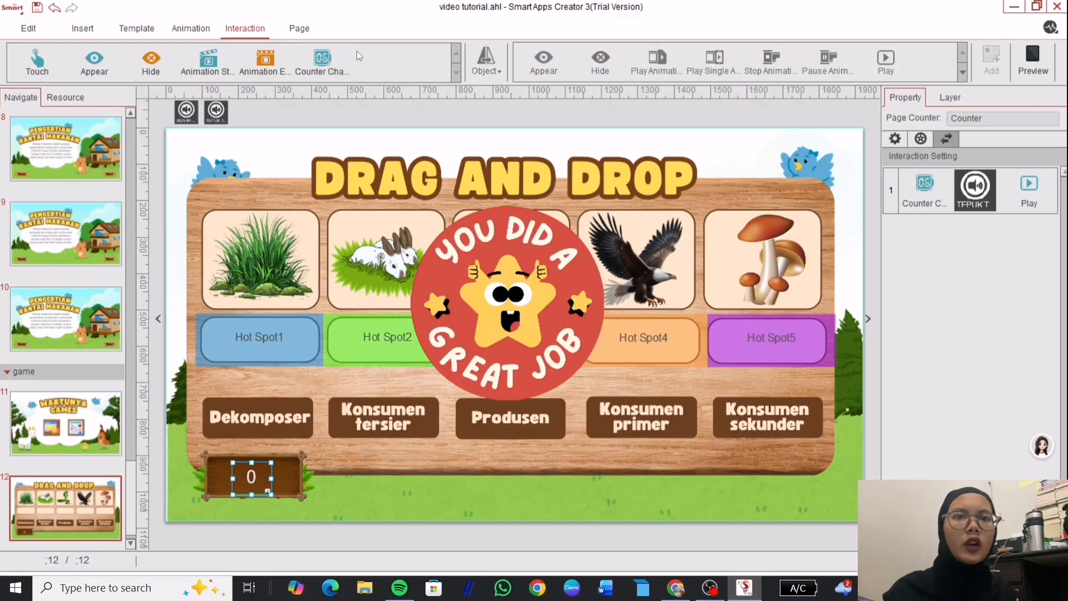
Add a second counter-change trigger at 100 targeting the Rantai makanan (48).png image.
left_click(328, 62)
left_click(538, 298)
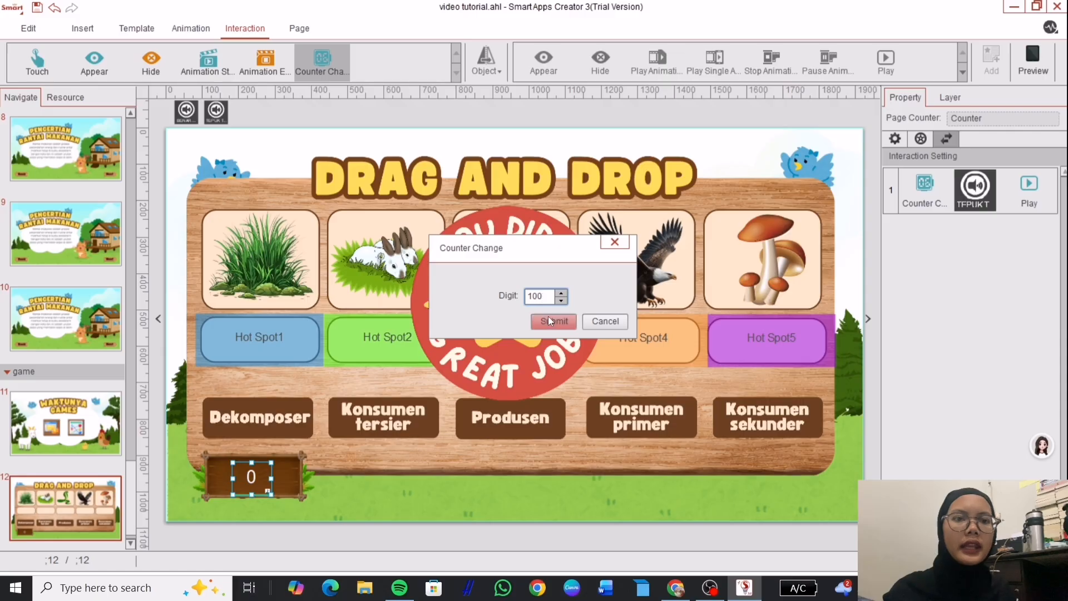
left_click(549, 321)
left_click(487, 71)
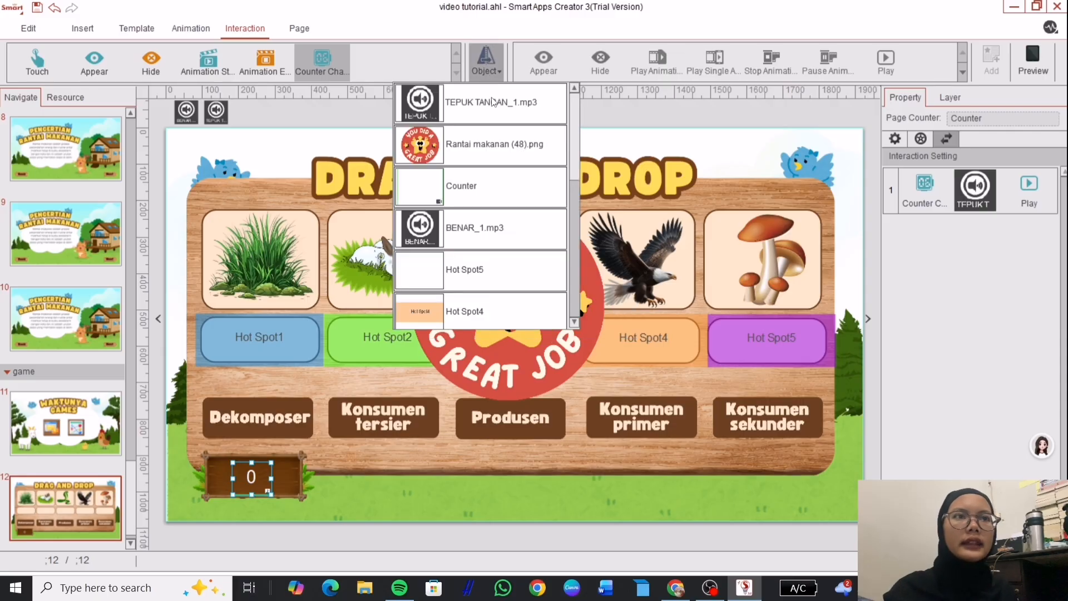
left_click(496, 140)
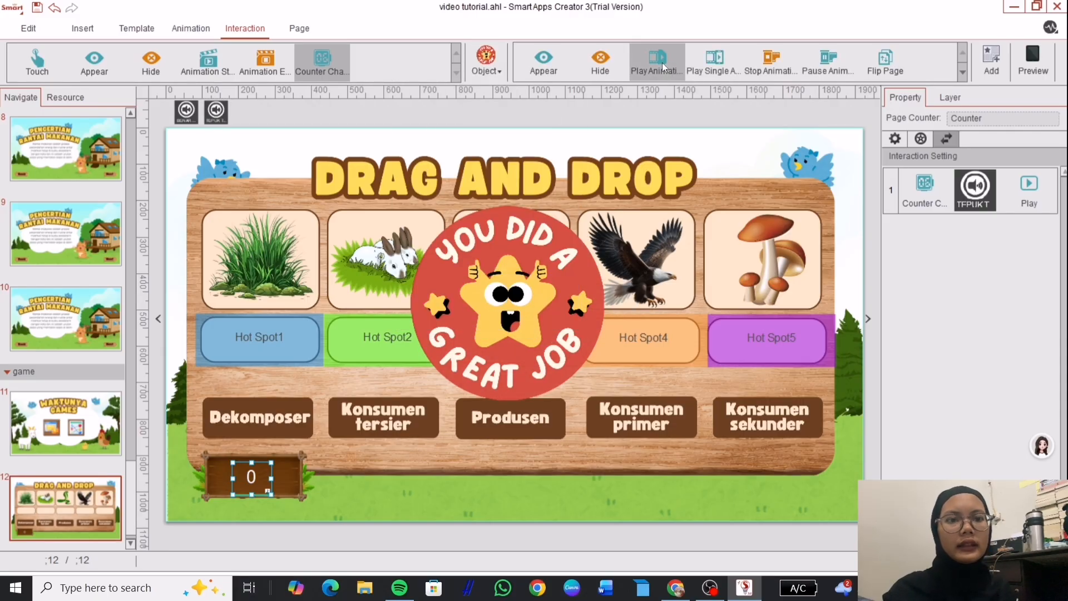
left_click(1033, 61)
left_click_drag(205, 406, 857, 312)
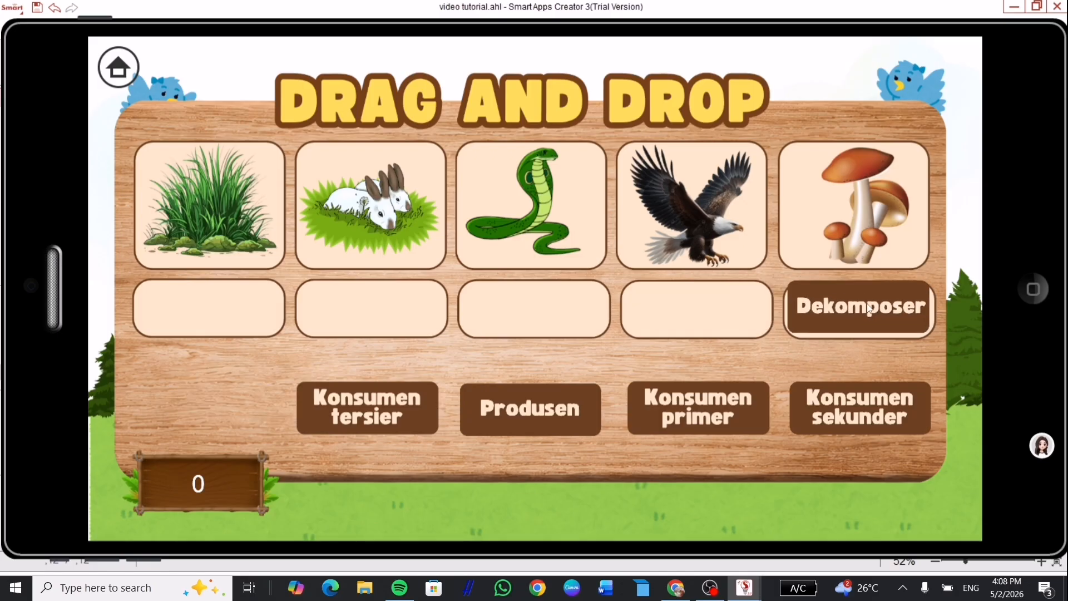
left_click_drag(856, 407, 524, 309)
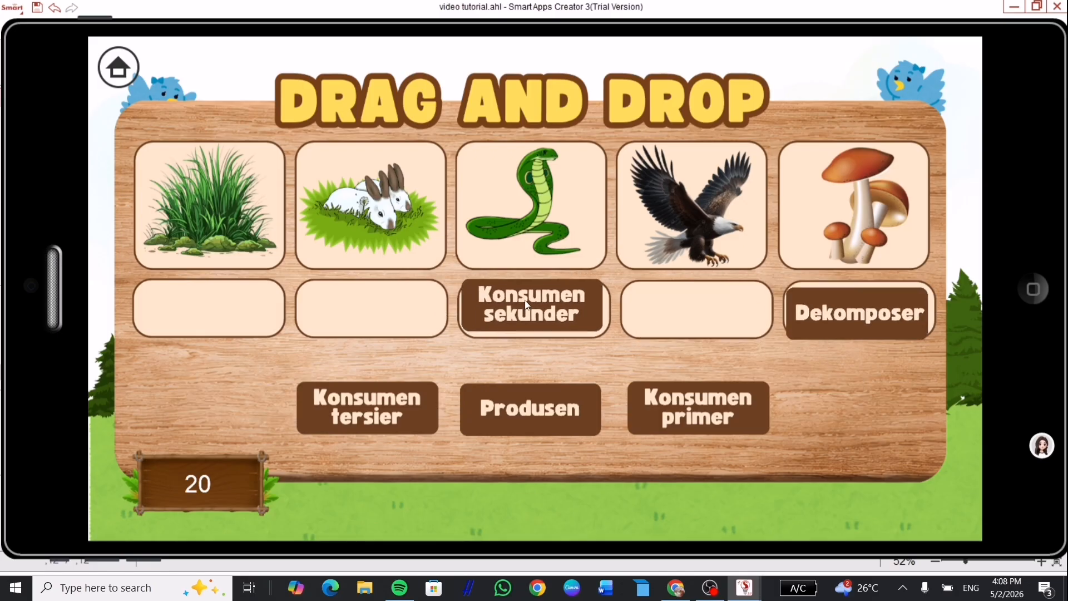
left_click_drag(391, 411, 718, 313)
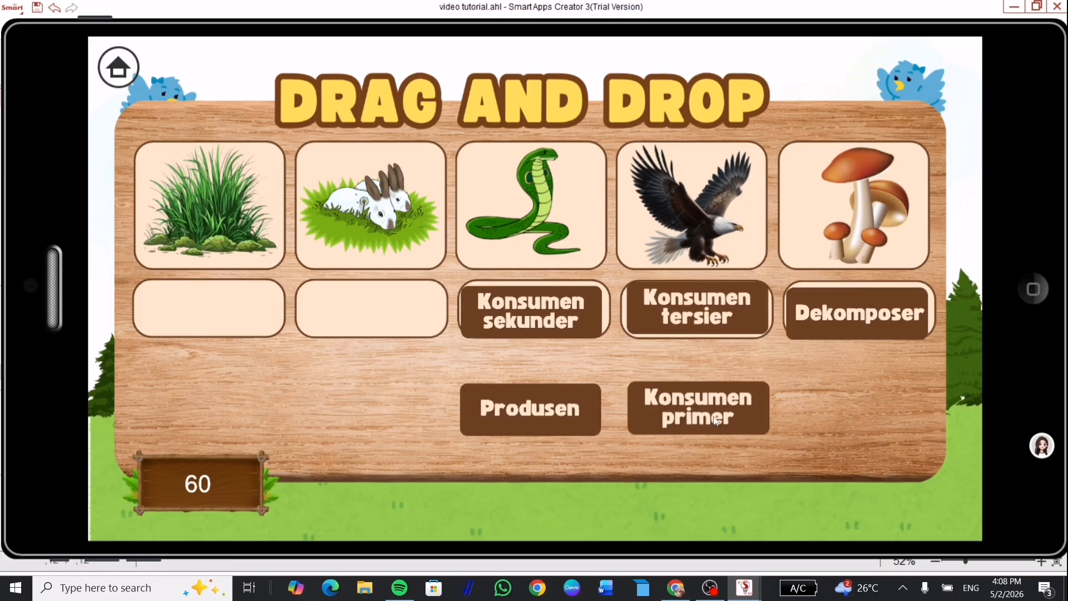
left_click_drag(716, 421, 370, 312)
left_click_drag(543, 410, 216, 319)
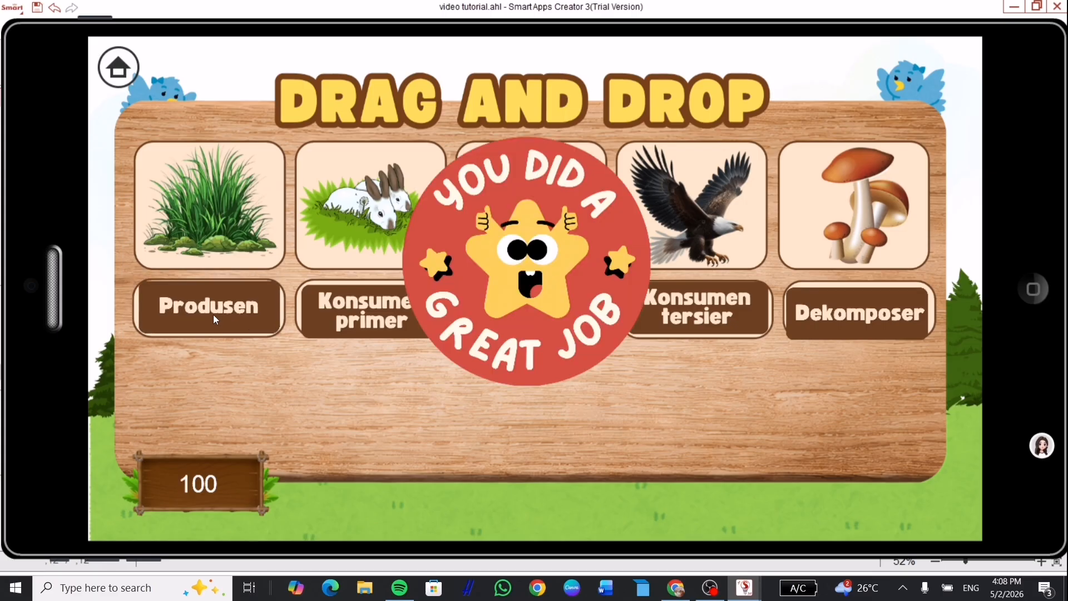
Close the preview and add a new blank page 13 after the drag-and-drop page.
left_click(1034, 287)
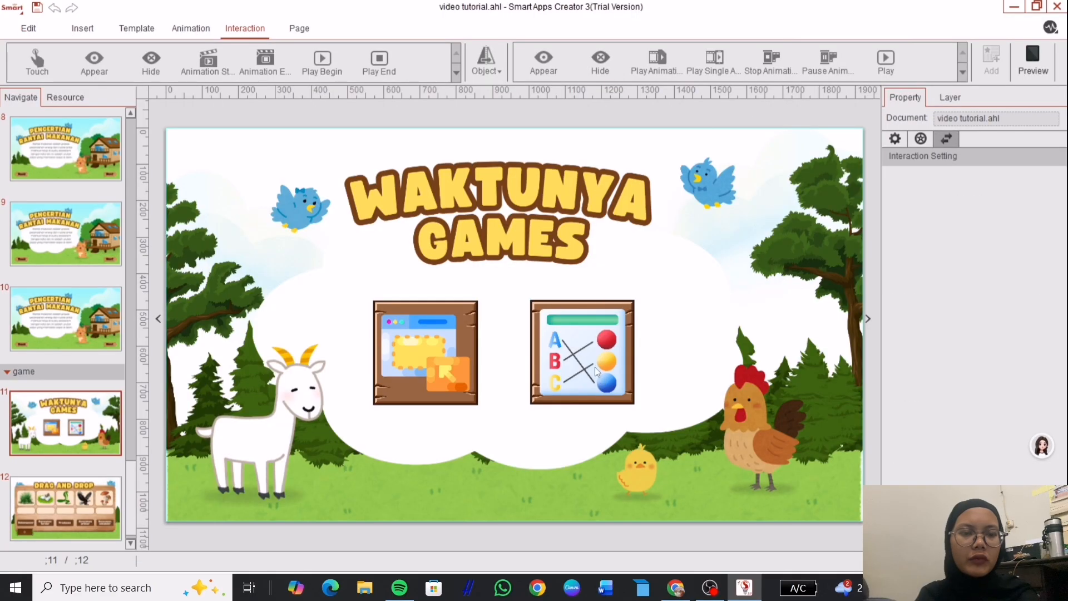
left_click(594, 359)
left_click(41, 507)
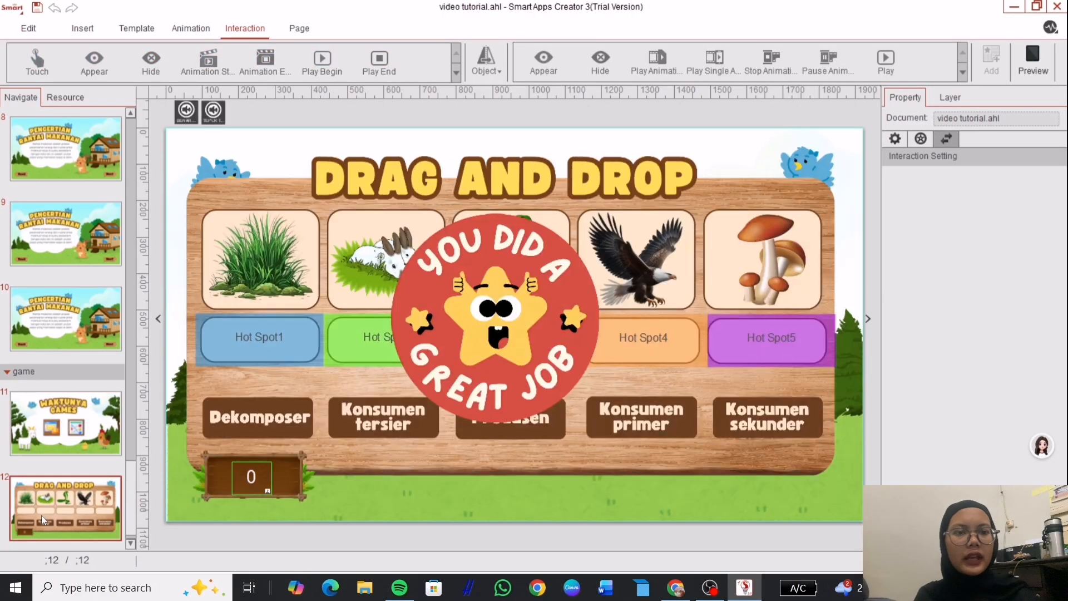
key("Return")
left_click(29, 28)
Insert the Rantai makanan (39) Matching Answer background image from SAC\Gambar.
left_click(83, 28)
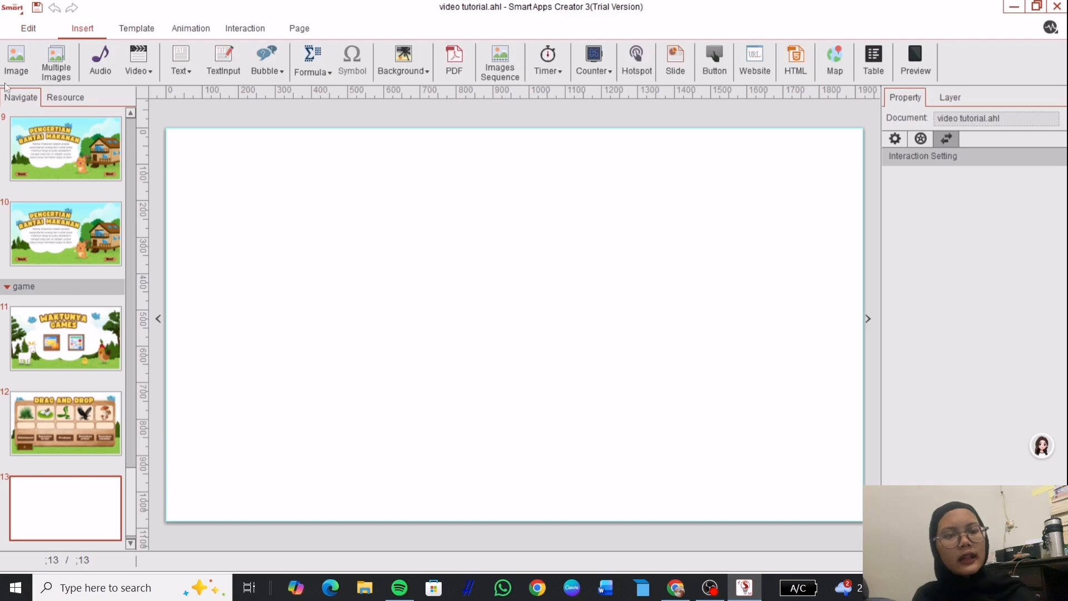
left_click(15, 58)
left_click(49, 224)
double_click(310, 119)
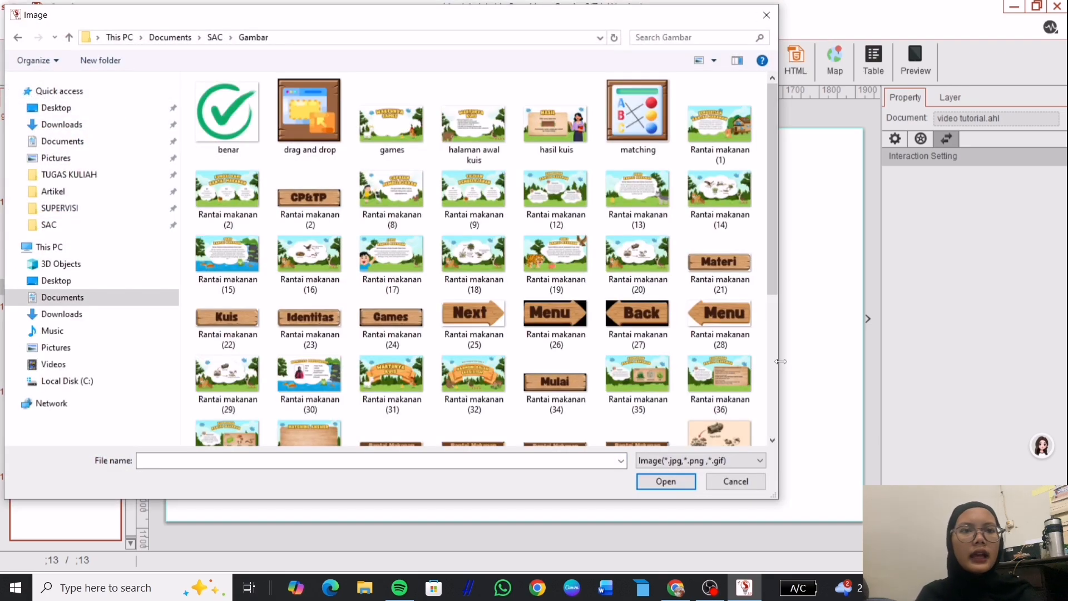
left_click_drag(778, 203, 781, 313)
left_click(310, 225)
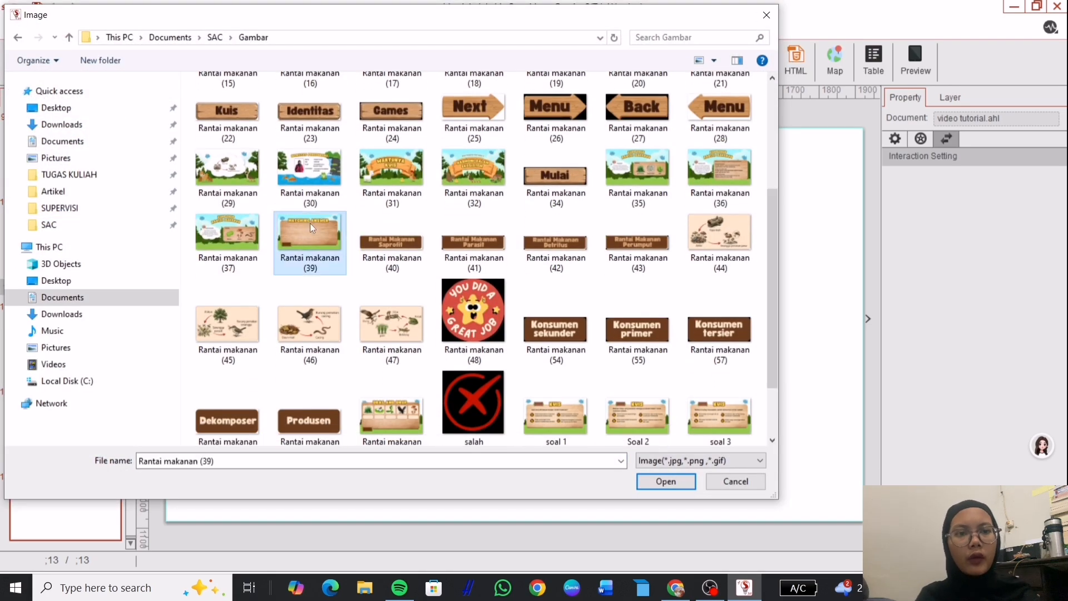
left_click(655, 480)
Add a Connect-the-dots (Horizontal) template and stretch it across the wooden board.
left_click(140, 27)
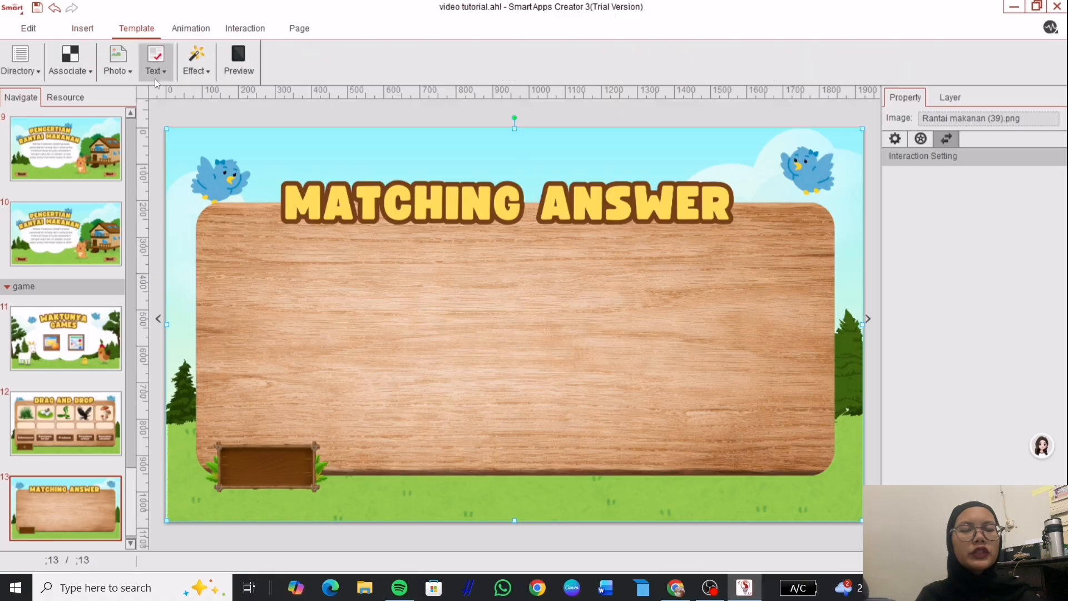
left_click(300, 28)
left_click(191, 28)
left_click(139, 28)
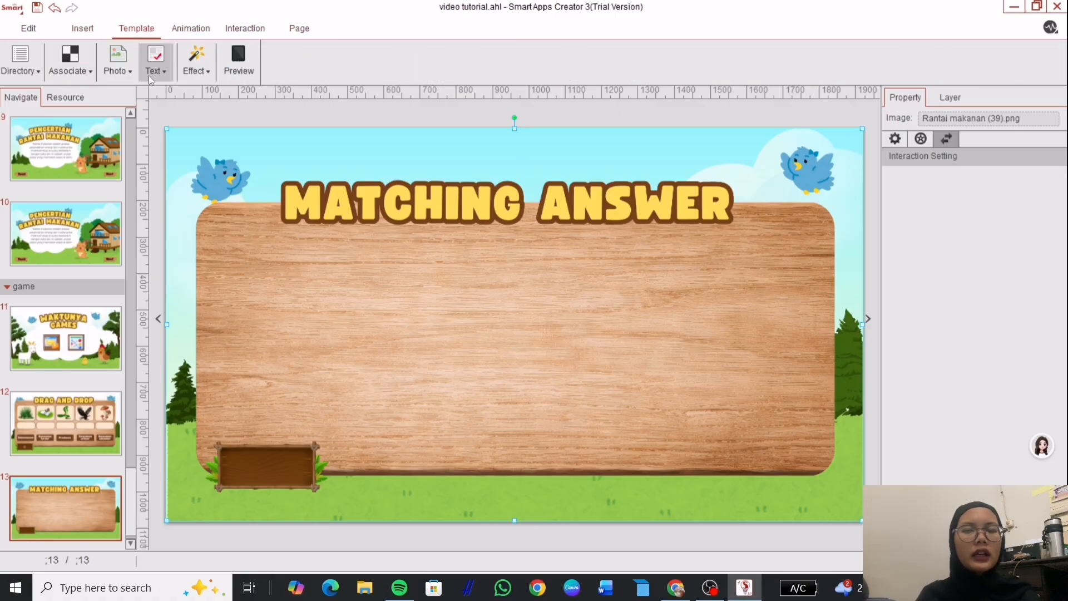
left_click(155, 61)
left_click(258, 142)
left_click_drag(488, 306, 289, 296)
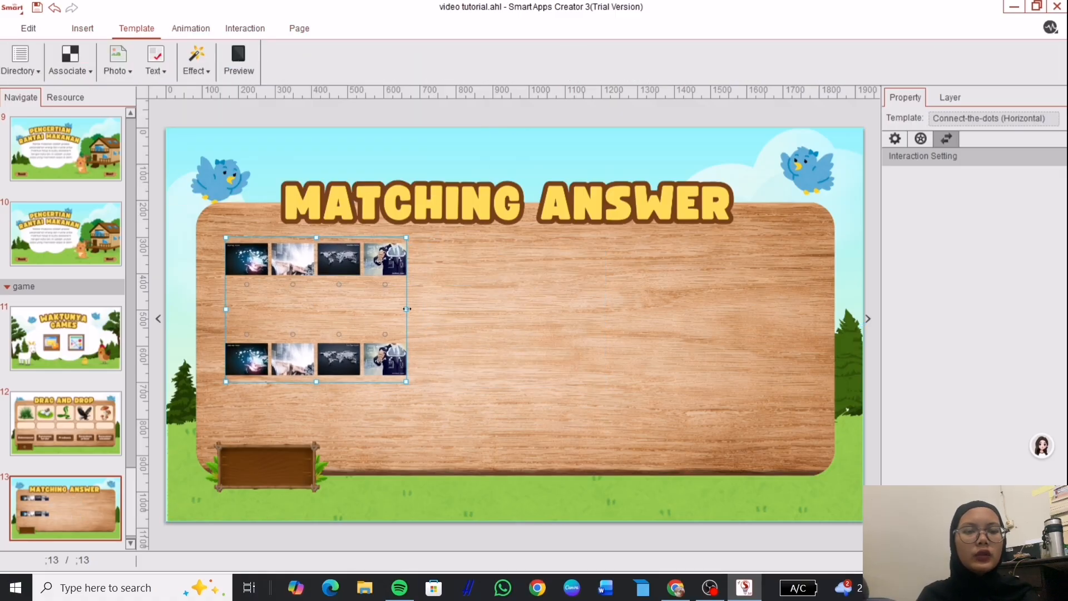
left_click_drag(406, 237, 814, 240)
left_click_drag(519, 384, 526, 435)
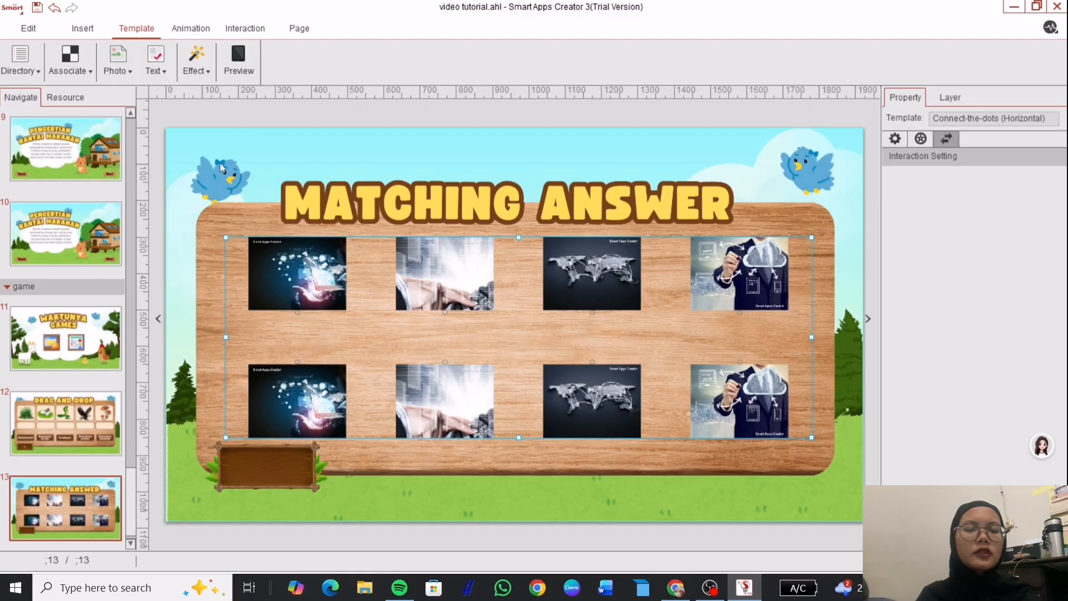
left_click(896, 138)
left_click(924, 139)
In Template Setting, load Rantai makanan (47) into A1 and another food-chain diagram into A2.
left_click(894, 139)
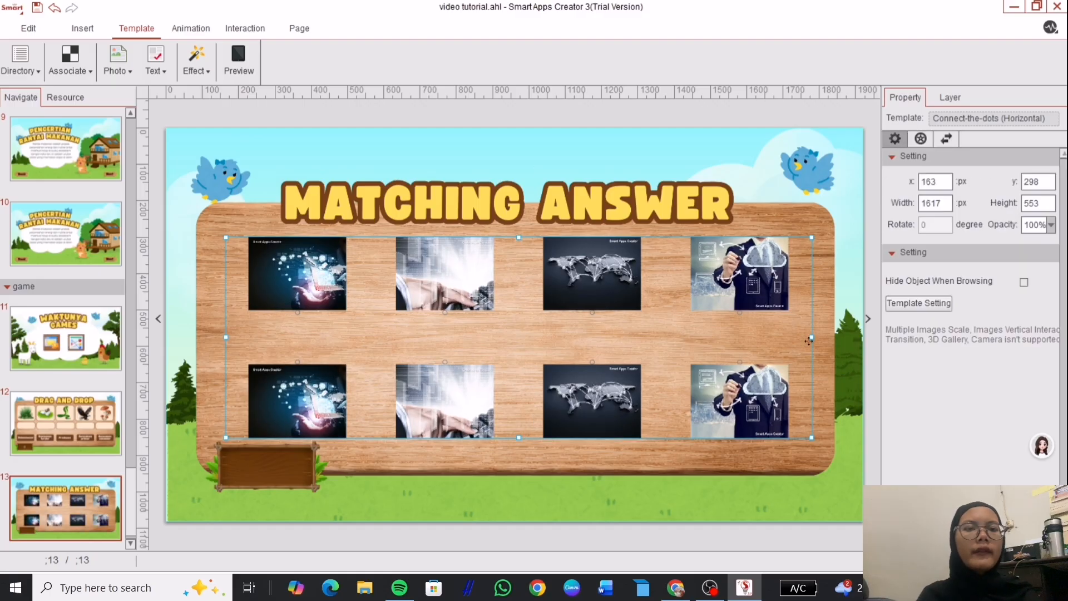
left_click(918, 302)
double_click(399, 135)
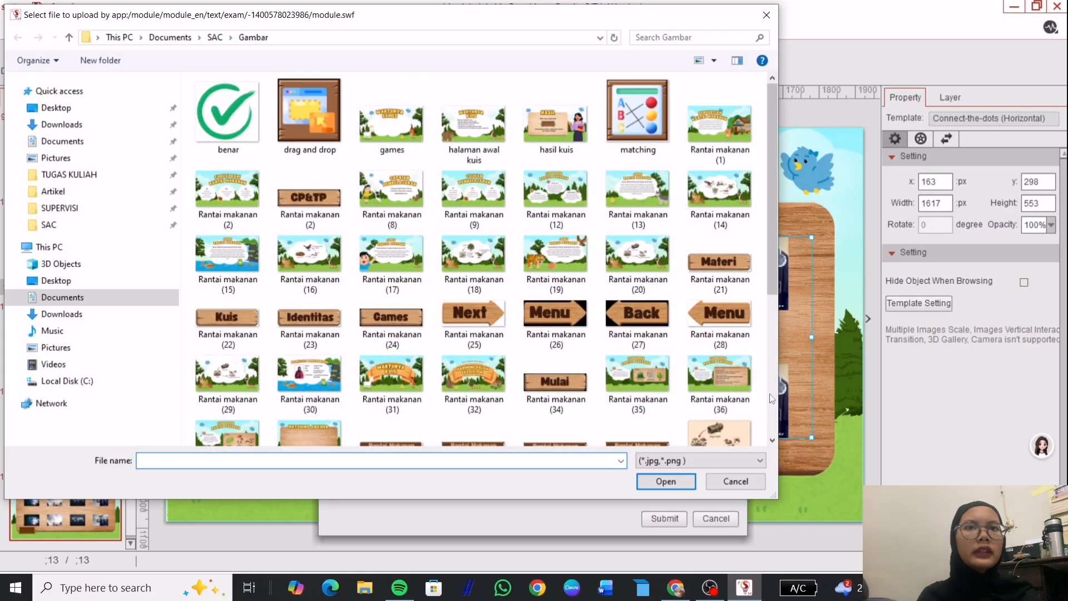
left_click_drag(773, 189, 773, 334)
left_click(720, 167)
left_click(401, 264)
left_click(666, 481)
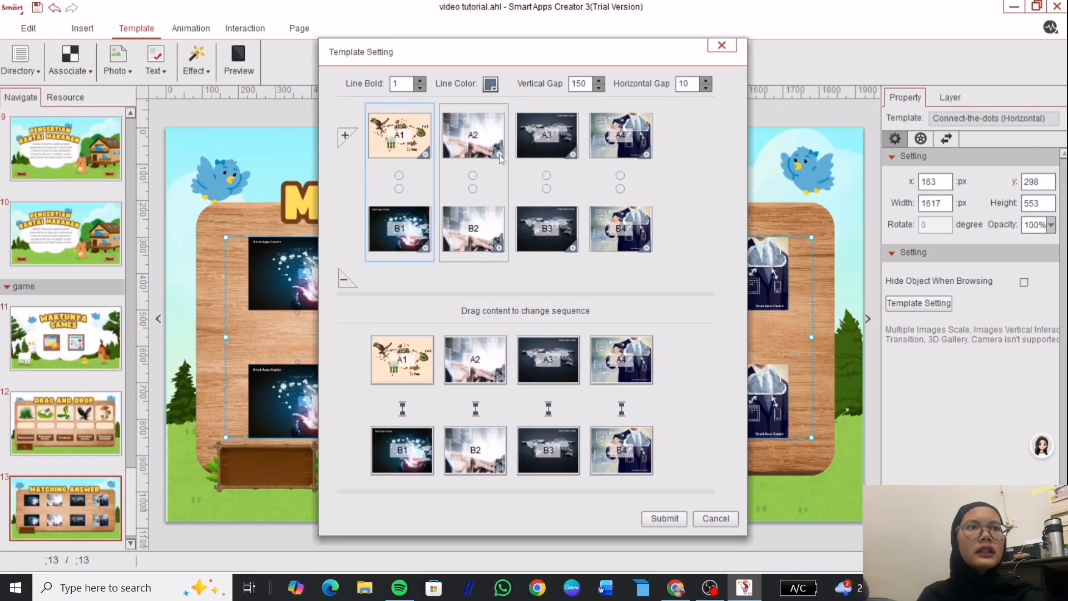
double_click(499, 155)
scroll(684, 418, "down", 10)
left_click(310, 240)
left_click(666, 482)
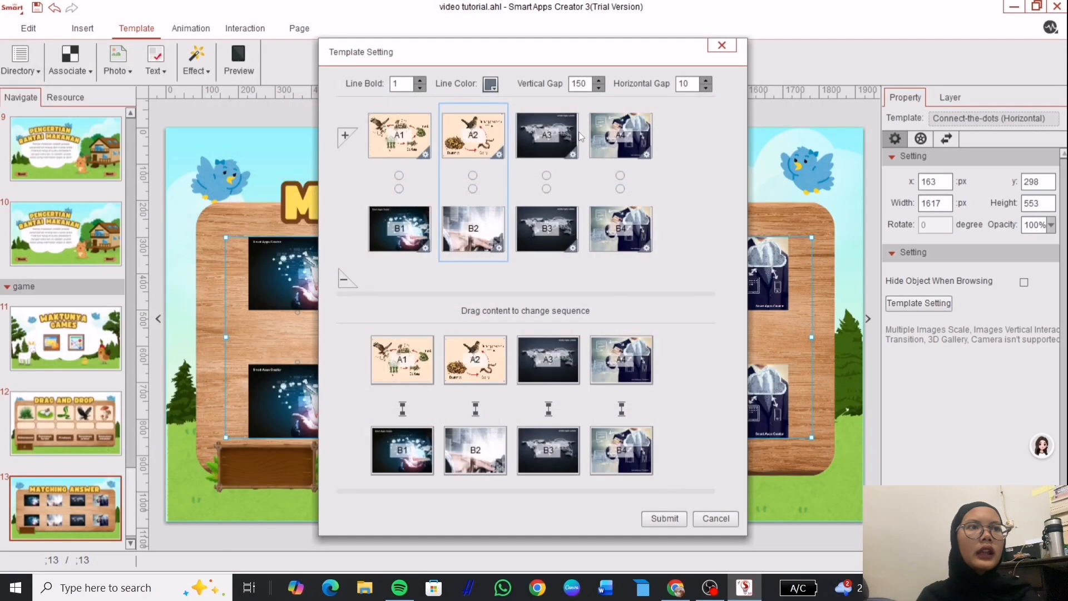
Load food-chain diagrams into slots A3 and A4.
double_click(571, 155)
scroll(390, 278, "down", 10)
left_click(231, 260)
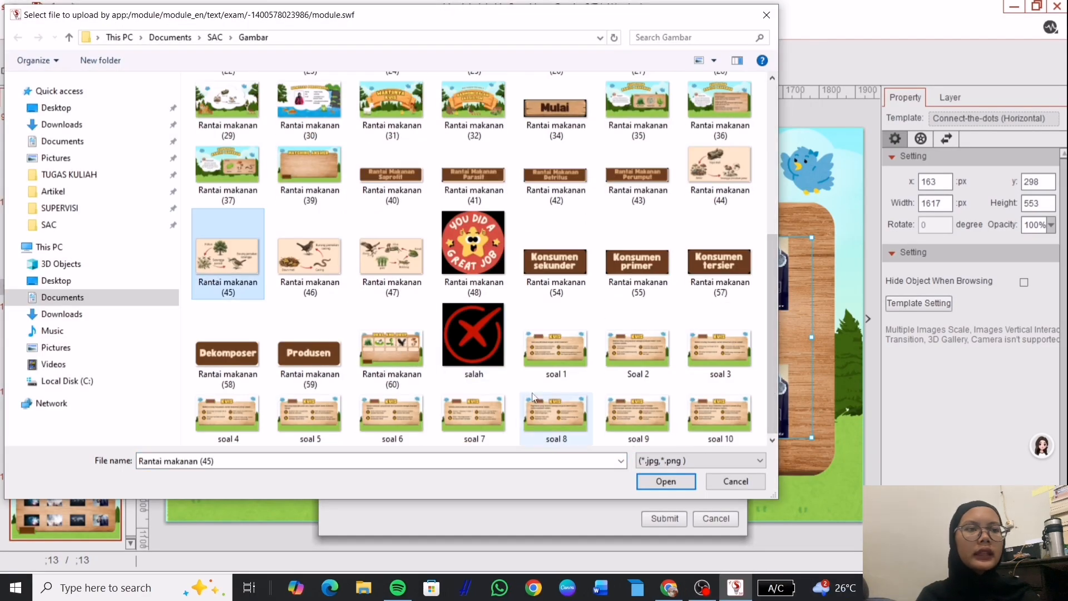
left_click(666, 546)
double_click(646, 154)
scroll(390, 279, "down", 10)
left_click(636, 434)
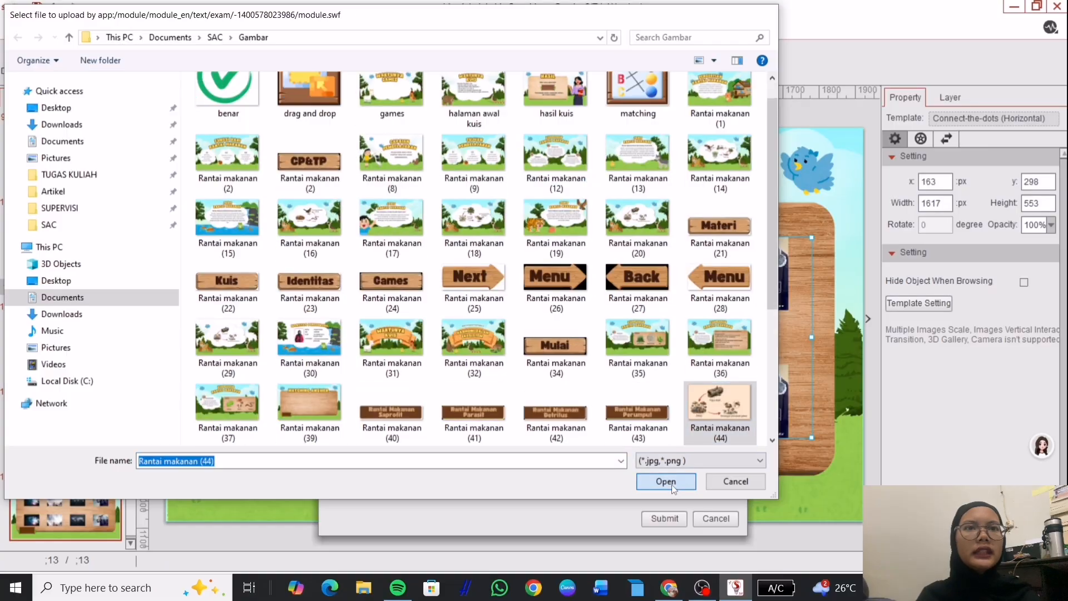
left_click(666, 546)
Load the Rantai Makanan Perumput label into B1 and Detritus into B2.
left_click(424, 249)
scroll(390, 279, "down", 10)
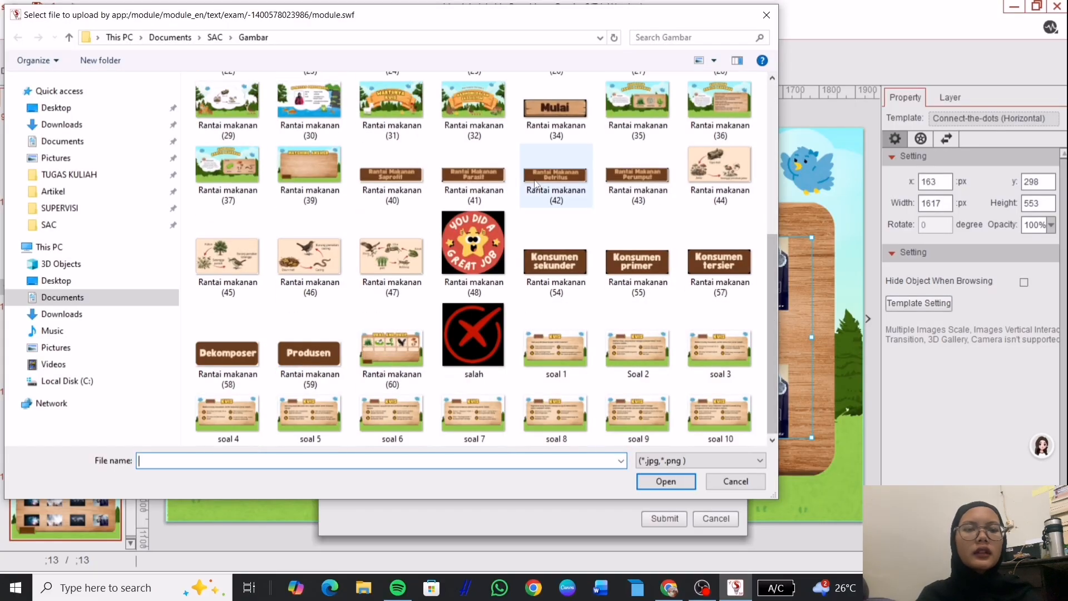
left_click(393, 175)
double_click(638, 167)
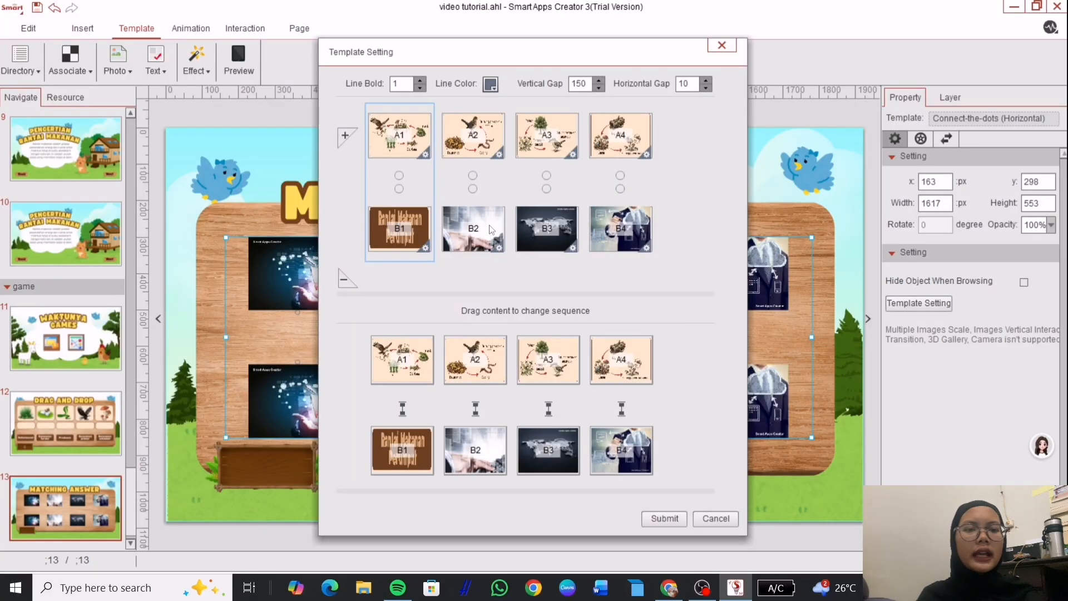
left_click(500, 249)
scroll(501, 249, "down", 10)
left_click(556, 176)
double_click(556, 176)
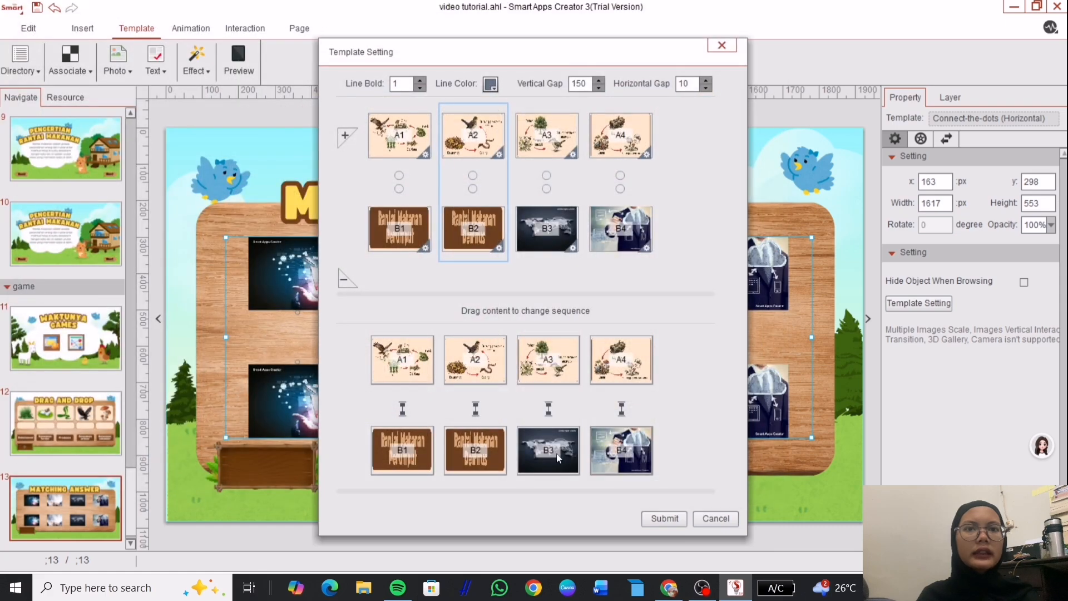
Load the Parasit label into B3 and Saprofit into B4, then submit the template.
left_click(576, 252)
scroll(576, 252, "down", 10)
left_click(474, 184)
double_click(474, 183)
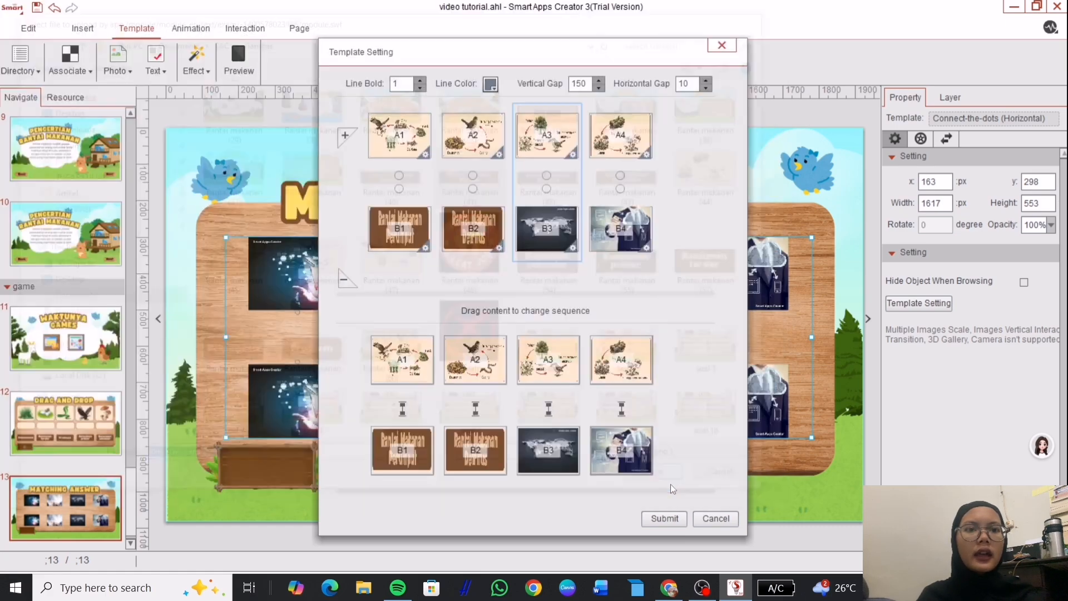
left_click(647, 248)
scroll(647, 253, "down", 10)
left_click(393, 229)
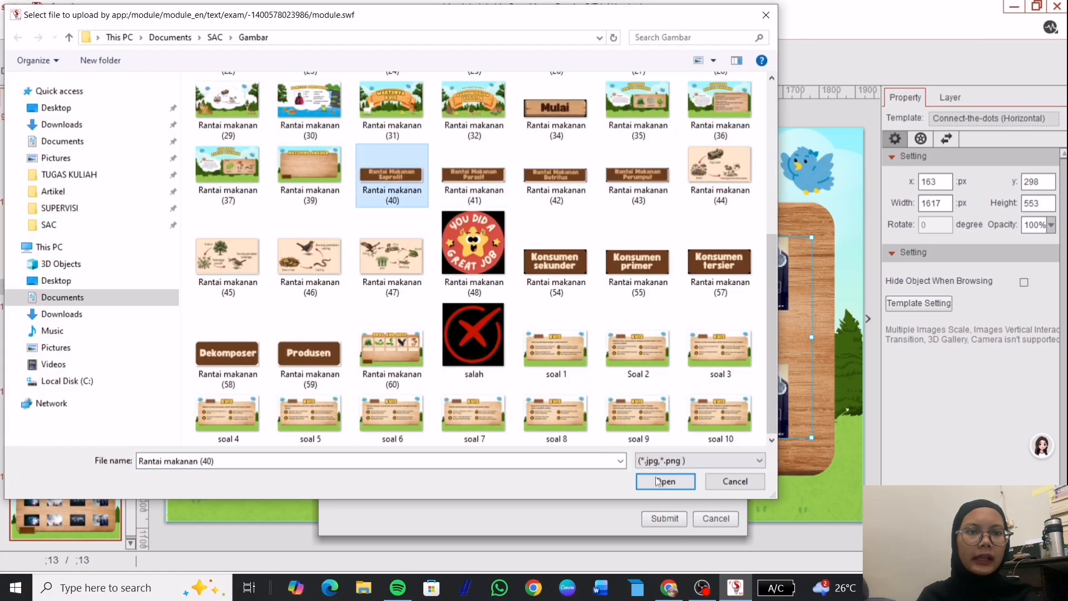
left_click(670, 546)
left_click(678, 516)
Resize and shift the matching template to fit inside the wooden board.
left_click_drag(812, 438, 834, 455)
left_click_drag(834, 369, 811, 370)
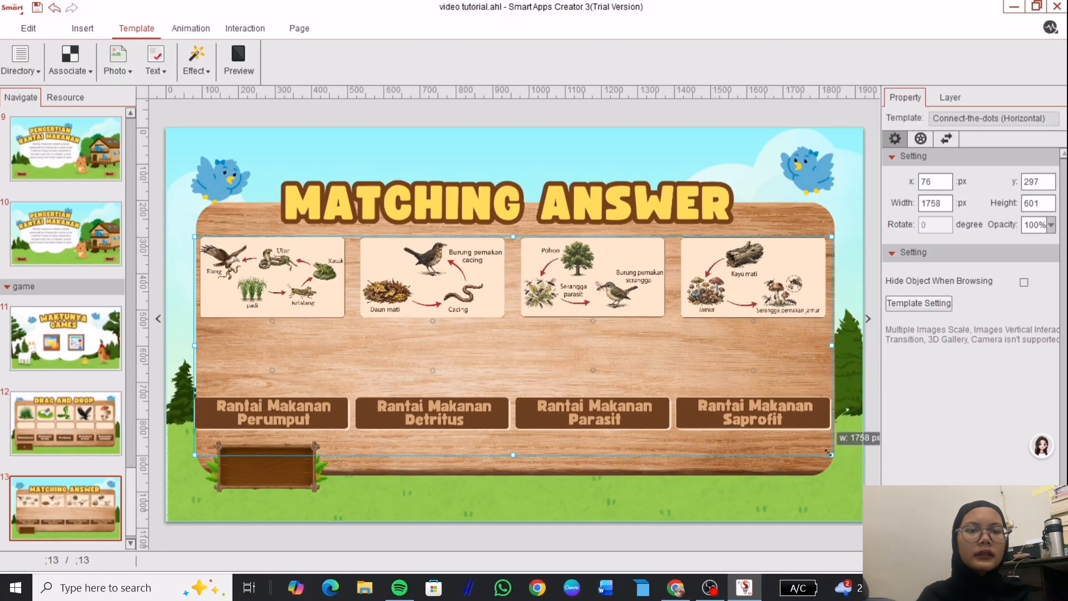
left_click_drag(824, 457, 813, 448)
left_click_drag(741, 379, 755, 374)
left_click(706, 457)
left_click(823, 278)
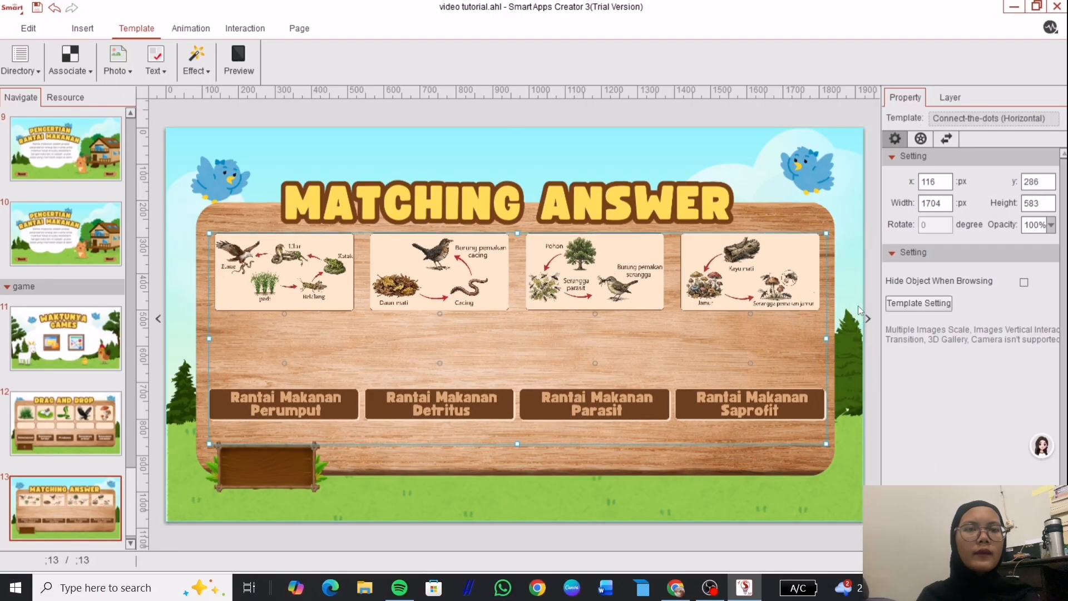
left_click(918, 303)
left_click(490, 84)
Make the connecting lines dark red and load Rantai makanan (46) into A1.
left_click(498, 133)
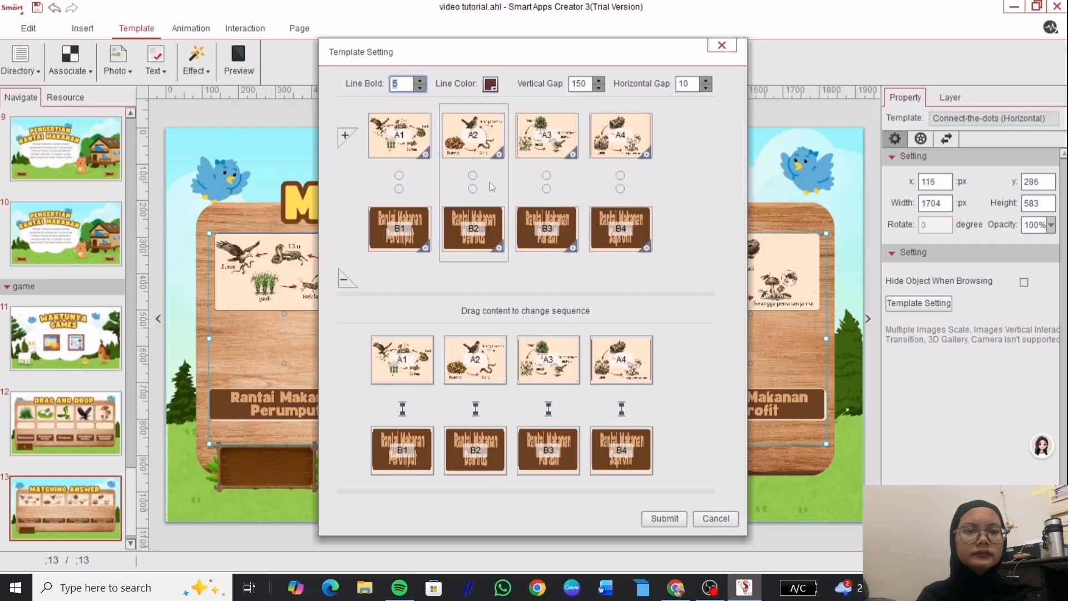
left_click(425, 154)
scroll(723, 128, "down", 5)
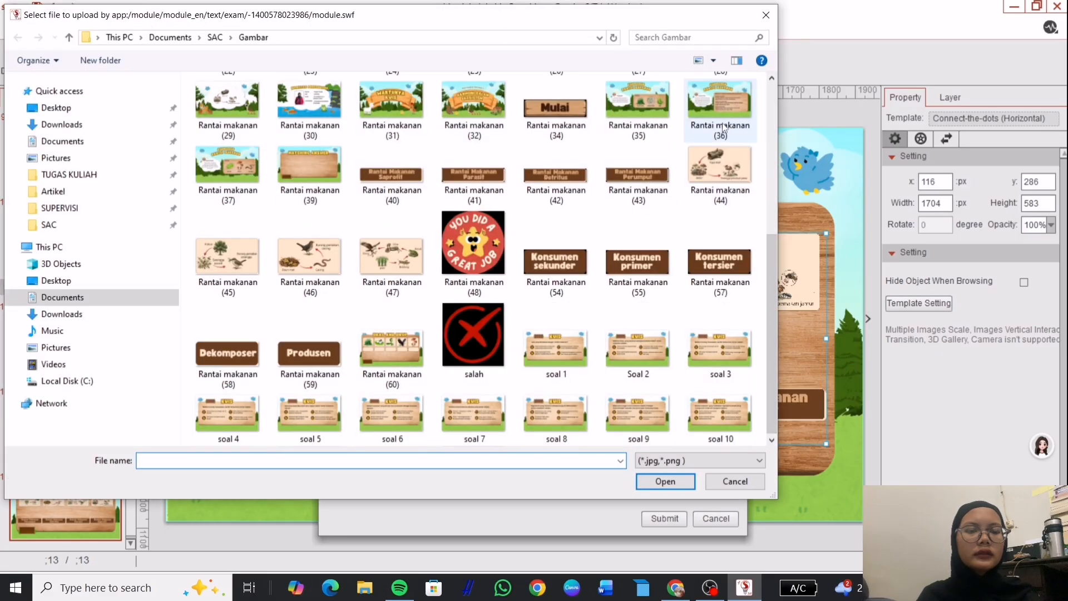
left_click(296, 281)
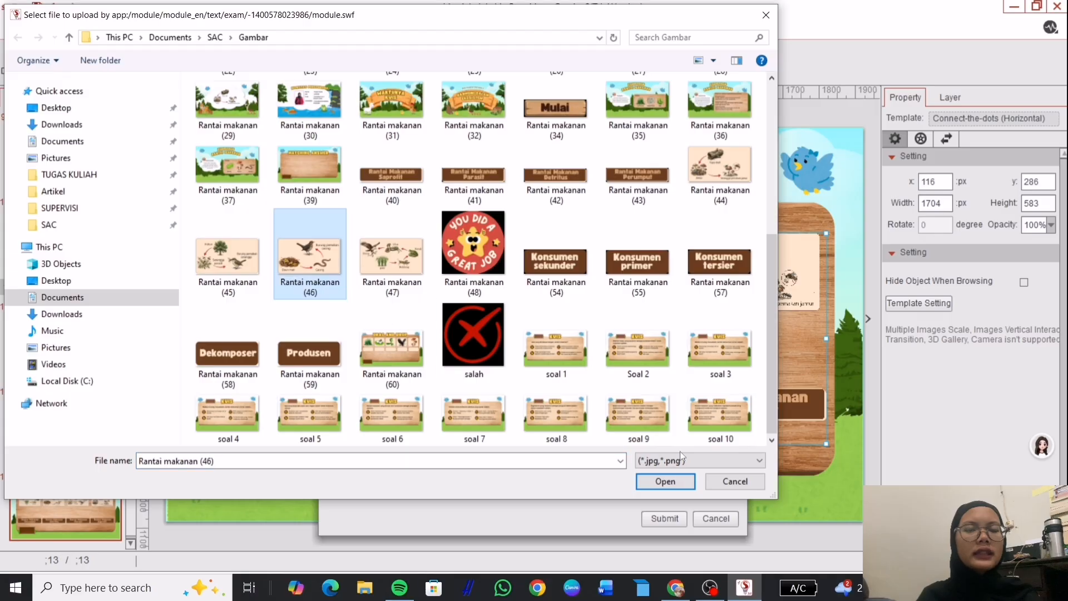
left_click(666, 481)
Reload A2 with a new diagram, A3 with Rantai makanan (47) and A4 with Rantai makanan (45).
left_click(499, 154)
scroll(656, 288, "down", 1)
double_click(656, 289)
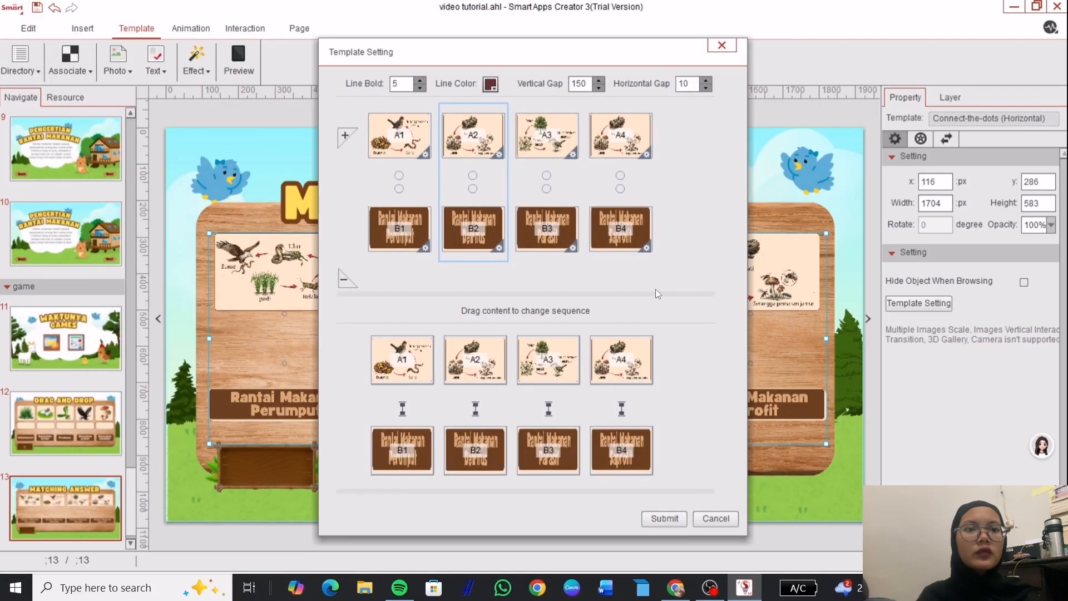
left_click(573, 155)
scroll(473, 251, "down", 5)
left_click(392, 253)
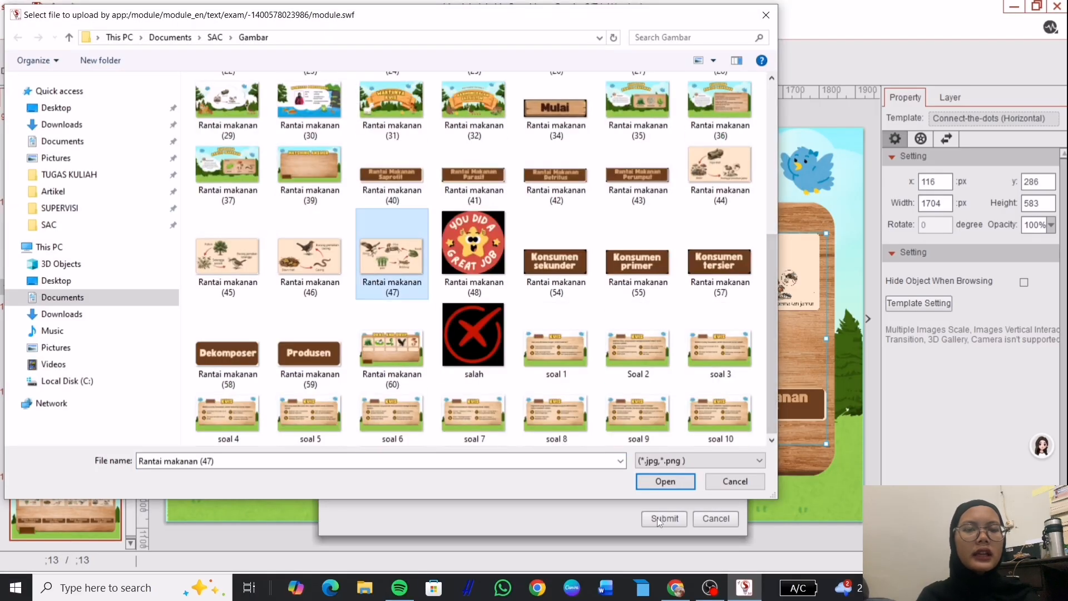
left_click(665, 482)
left_click(654, 145)
scroll(473, 251, "down", 5)
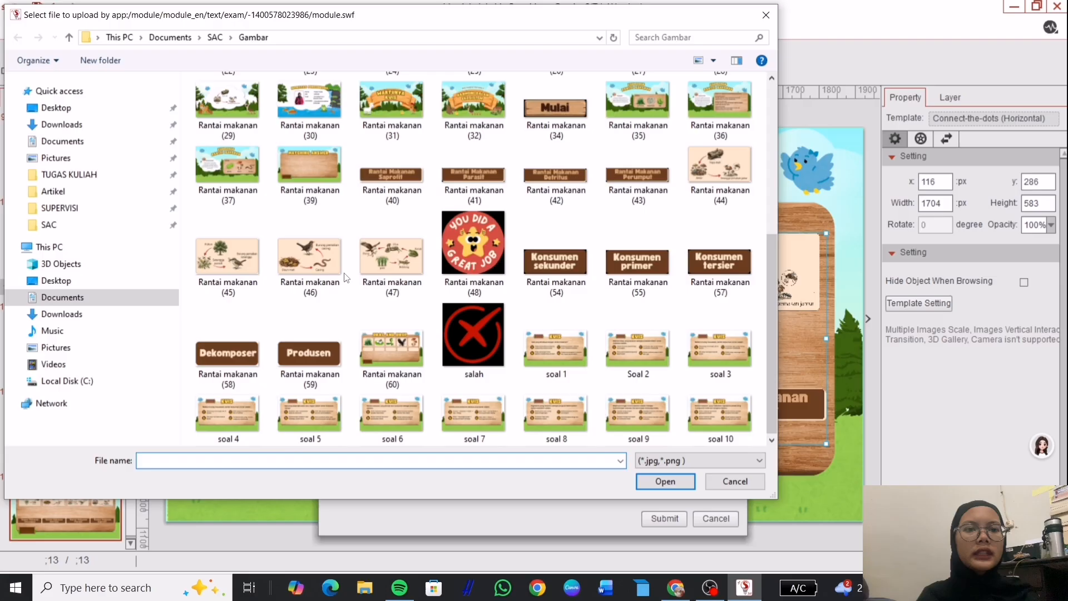
double_click(248, 265)
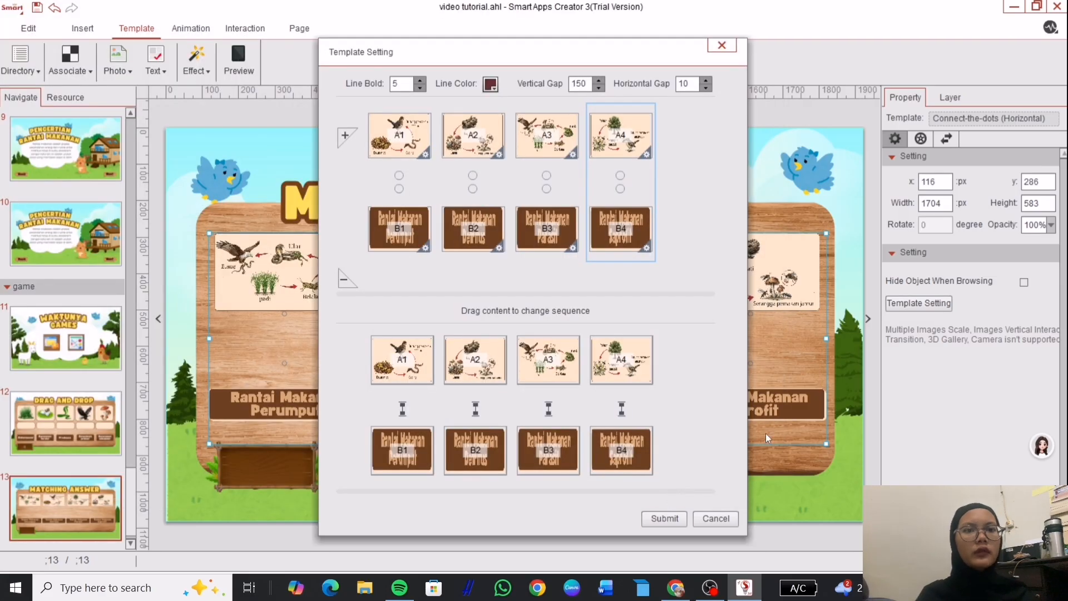
Reorder the B-row labels to set the correct pairings and submit the template.
left_click_drag(417, 460, 634, 461)
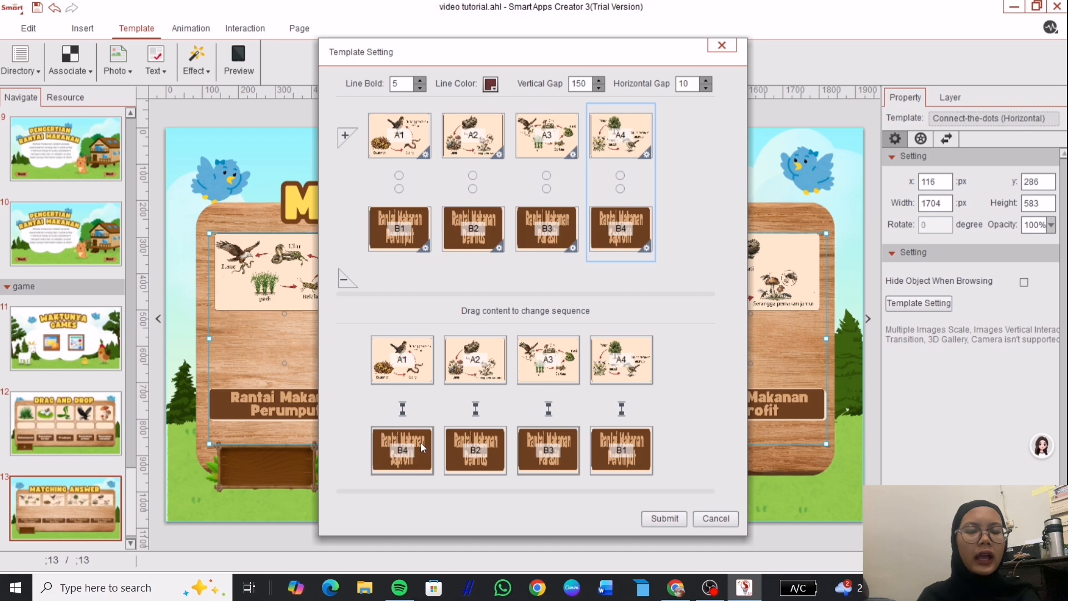
left_click_drag(420, 443, 636, 452)
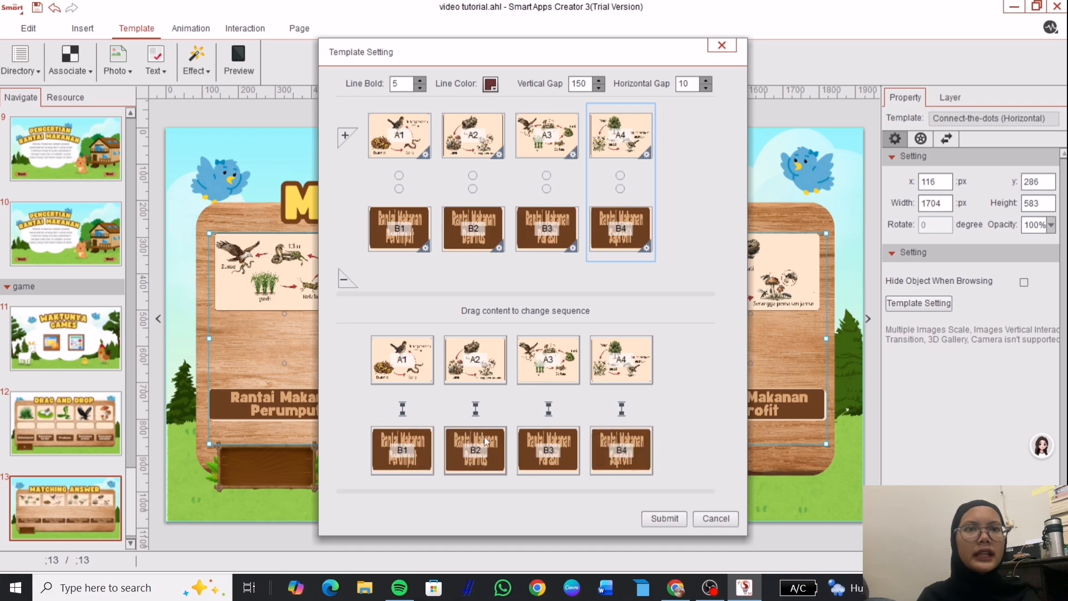
left_click_drag(486, 442, 408, 444)
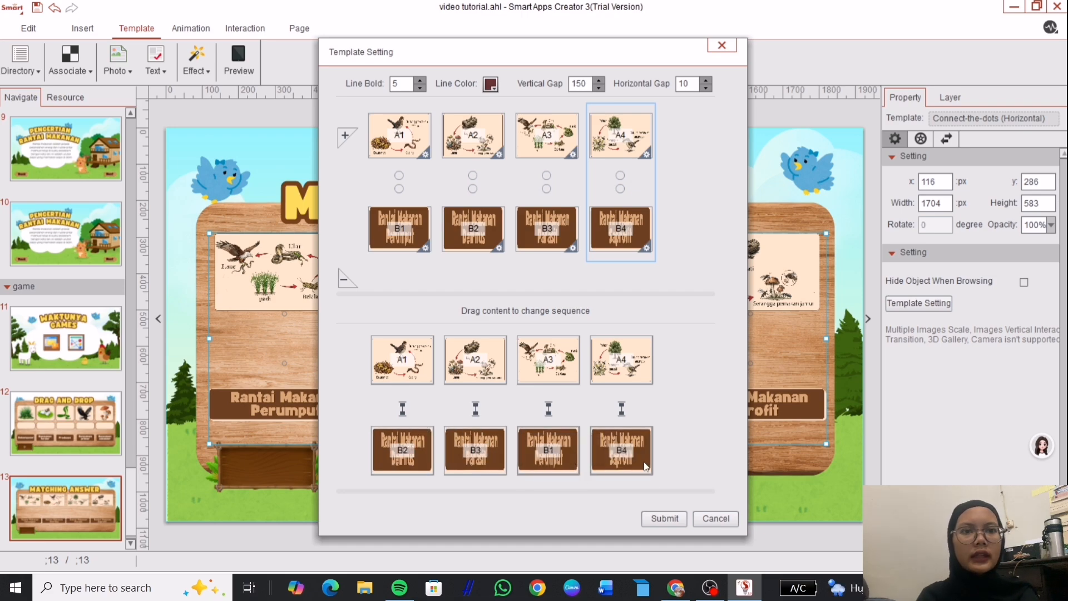
left_click(664, 518)
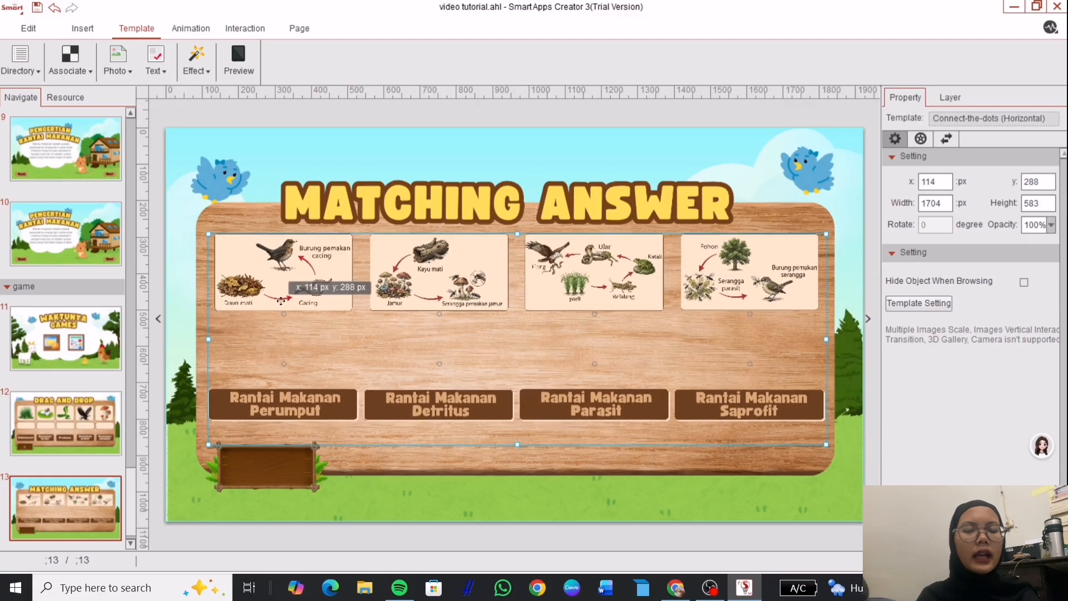
Preview the page, linking the Daun mati diagram to Detritus and the third diagram to Perumput.
left_click(233, 70)
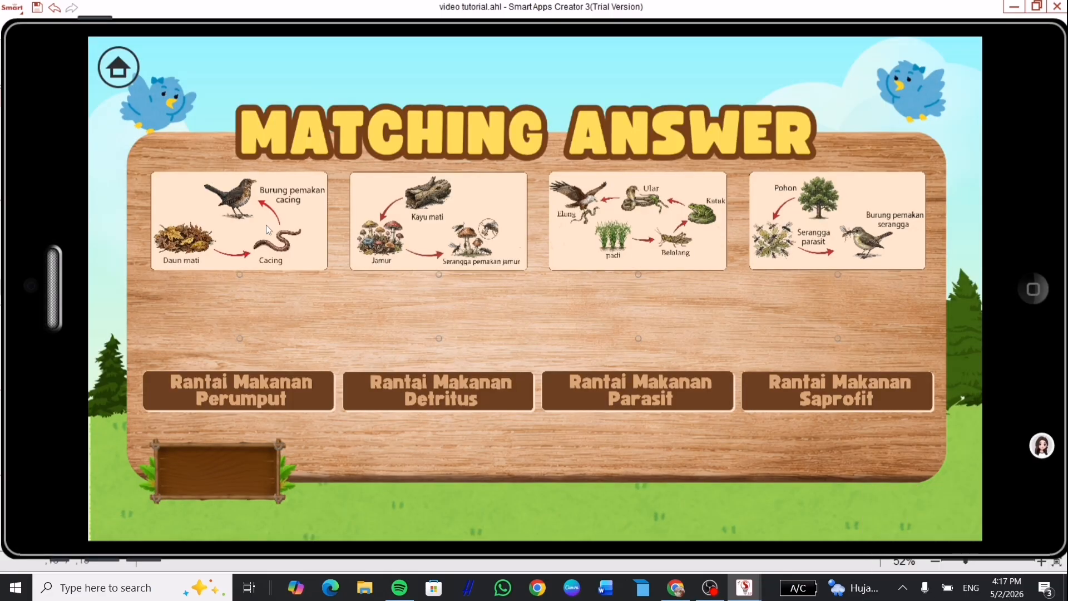
mouse_move(239, 275)
left_mouse_down()
mouse_move(573, 336)
mouse_move(440, 338)
left_mouse_up()
left_click_drag(638, 274, 240, 338)
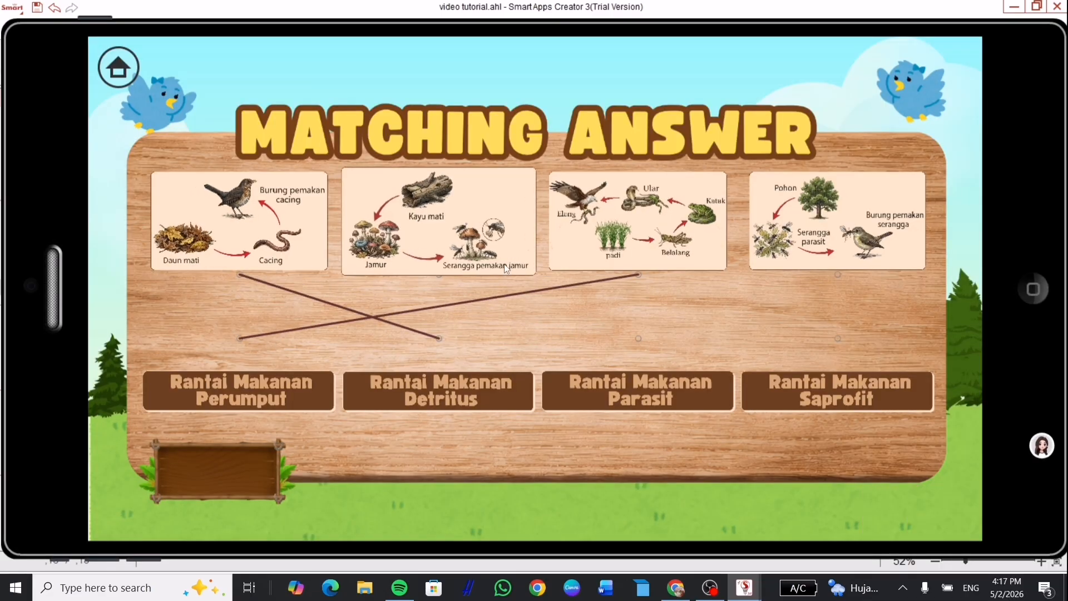